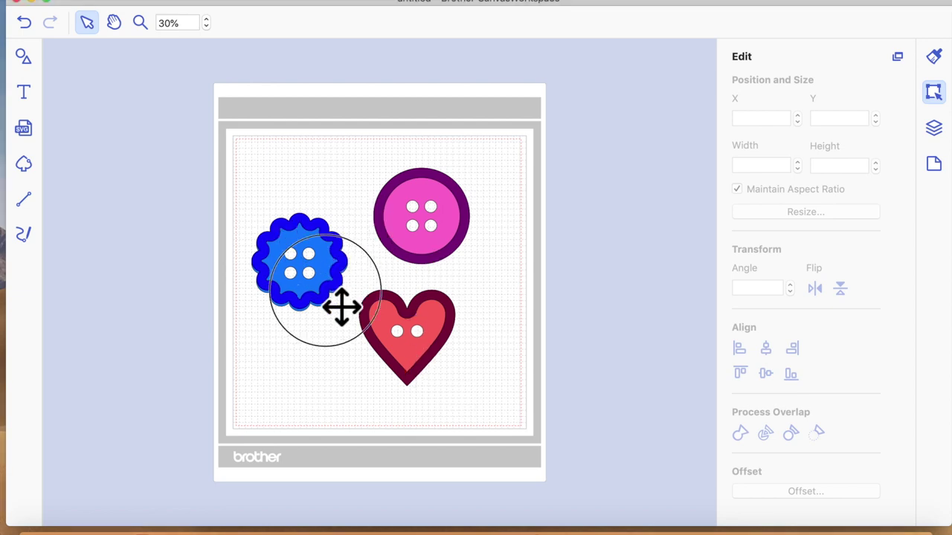
# - Move the light-blue scalloped button base up at the mat's upper left and place the dark-blue scalloped rim on top of it
pyautogui.moveTo(338, 310); pyautogui.dragTo(346, 247)
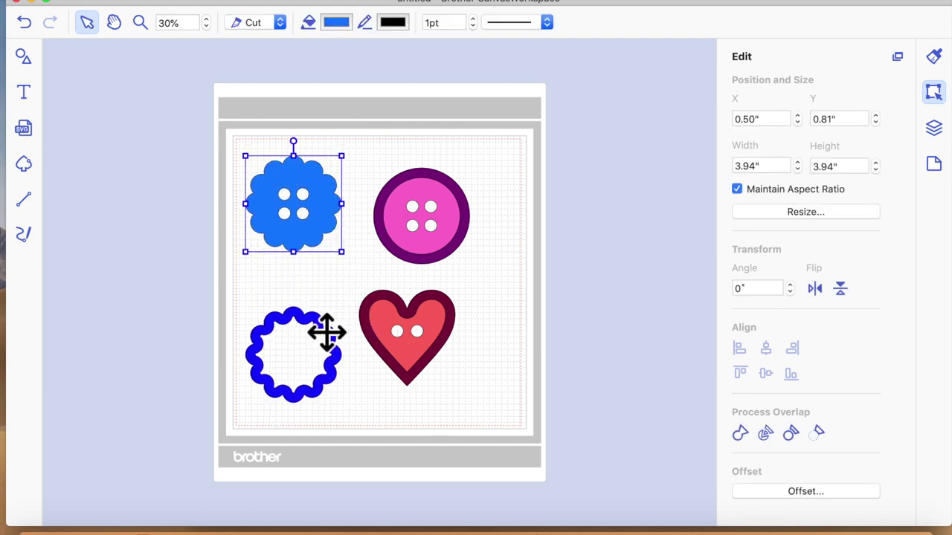
pyautogui.click(325, 326)
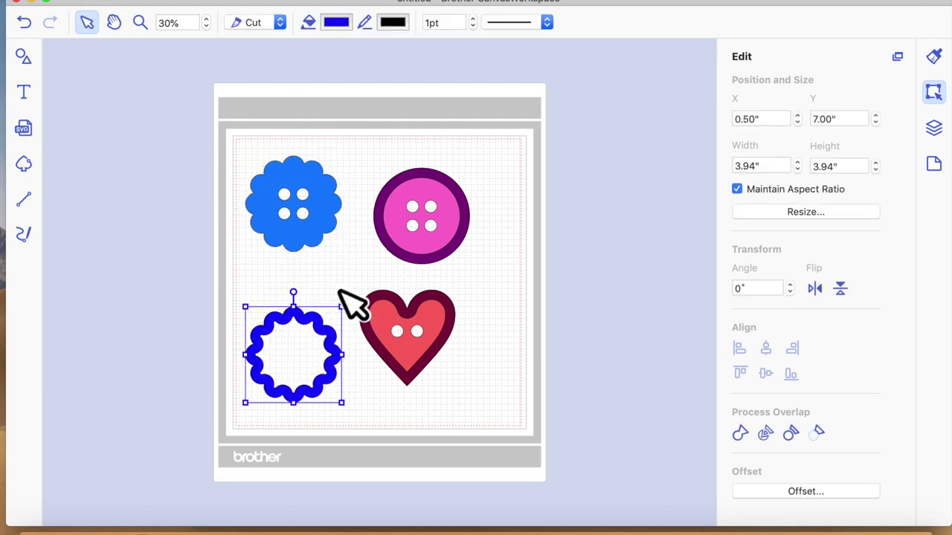
pyautogui.click(324, 341)
pyautogui.moveTo(325, 343); pyautogui.dragTo(325, 189)
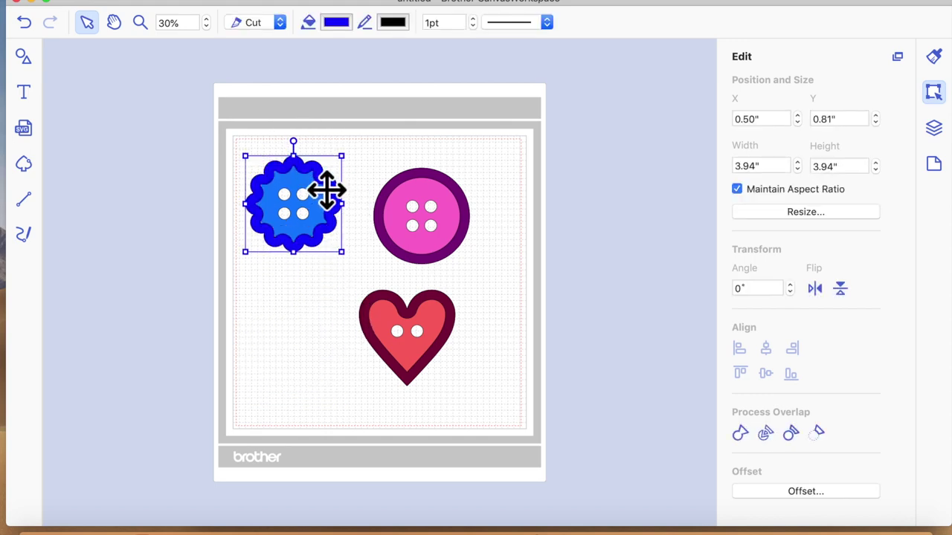
# - Select all three finished buttons together and move them off the mat, to the left of the artboard
pyautogui.moveTo(228, 139); pyautogui.dragTo(497, 368)
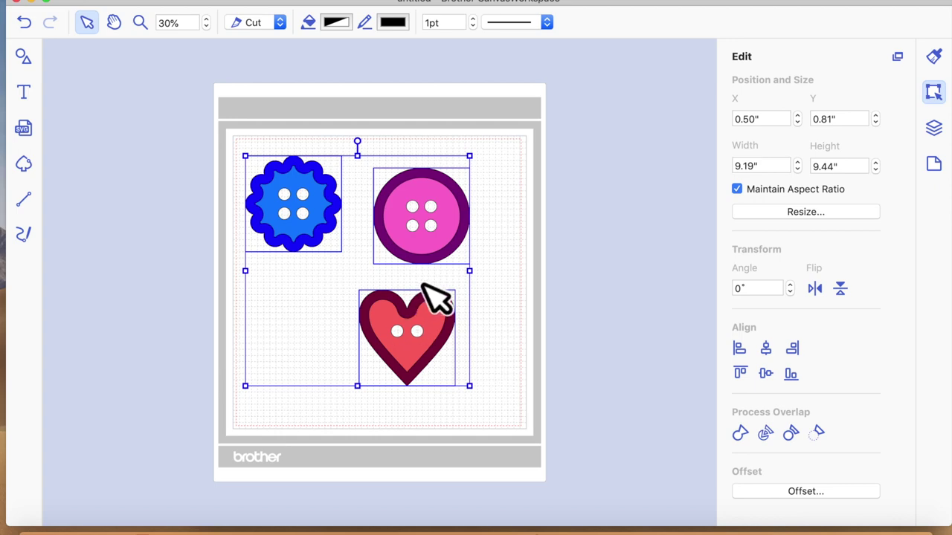
pyautogui.moveTo(452, 260); pyautogui.dragTo(183, 238)
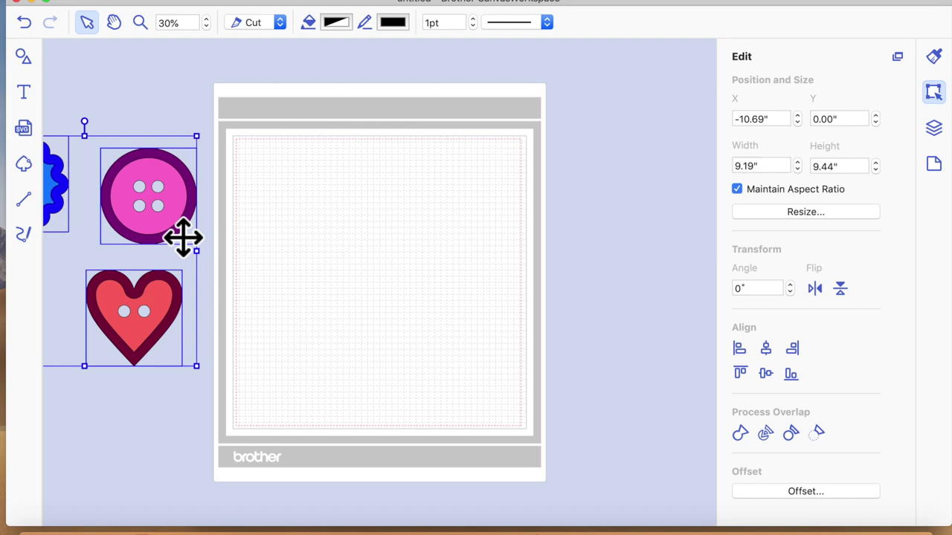
pyautogui.click(154, 439)
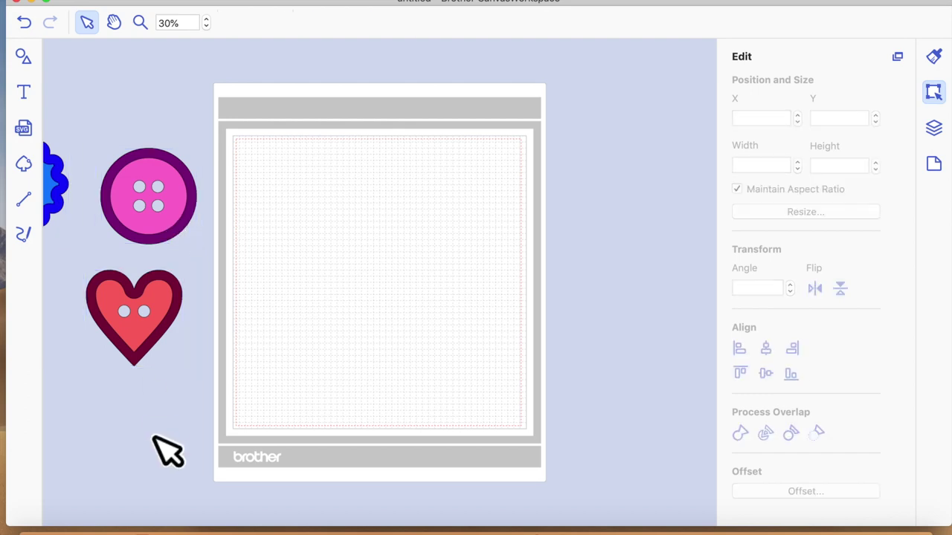
# - Insert a plain circle from the basic shapes and place it near the middle of the mat at X 4.50", Y 3.75"
pyautogui.click(24, 54)
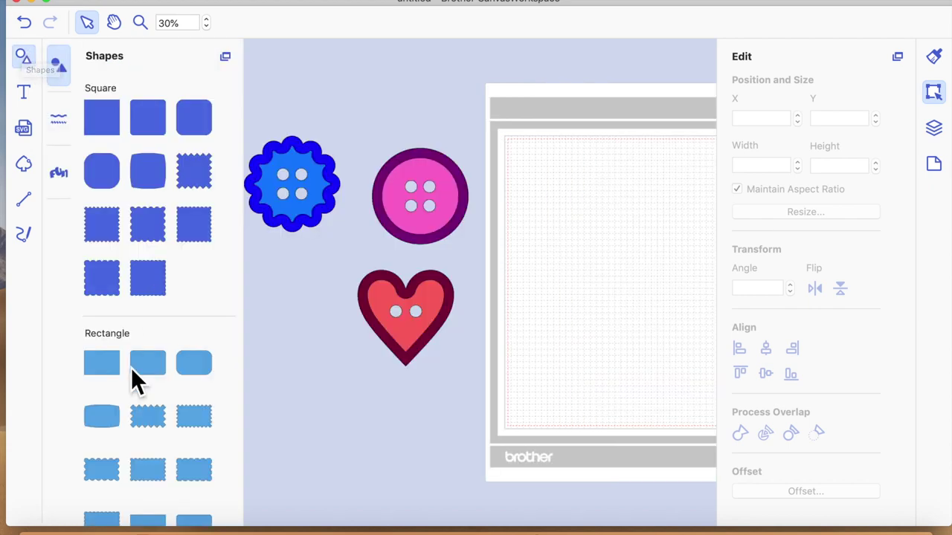
pyautogui.scroll(-3, 131, 379)
pyautogui.scroll(-10, 132, 379)
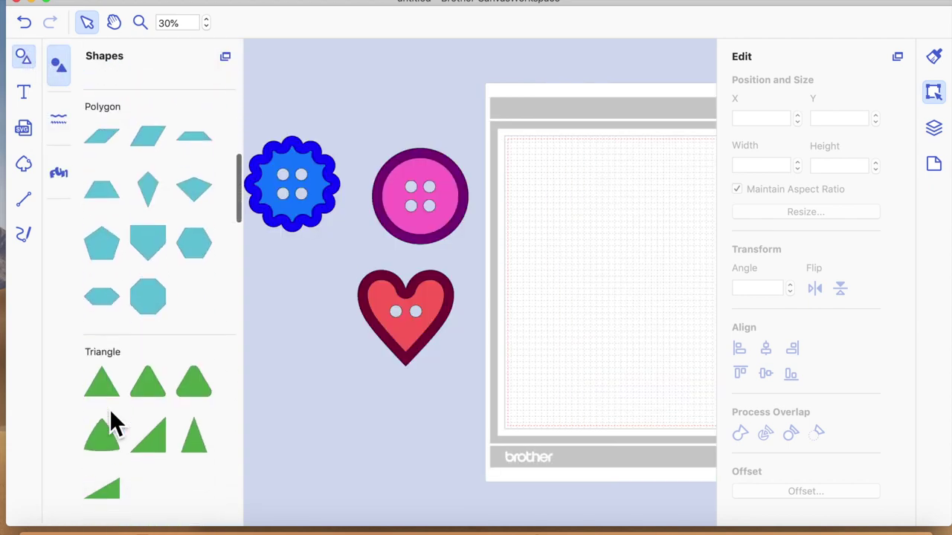
pyautogui.scroll(12, 110, 425)
pyautogui.scroll(-10, 109, 409)
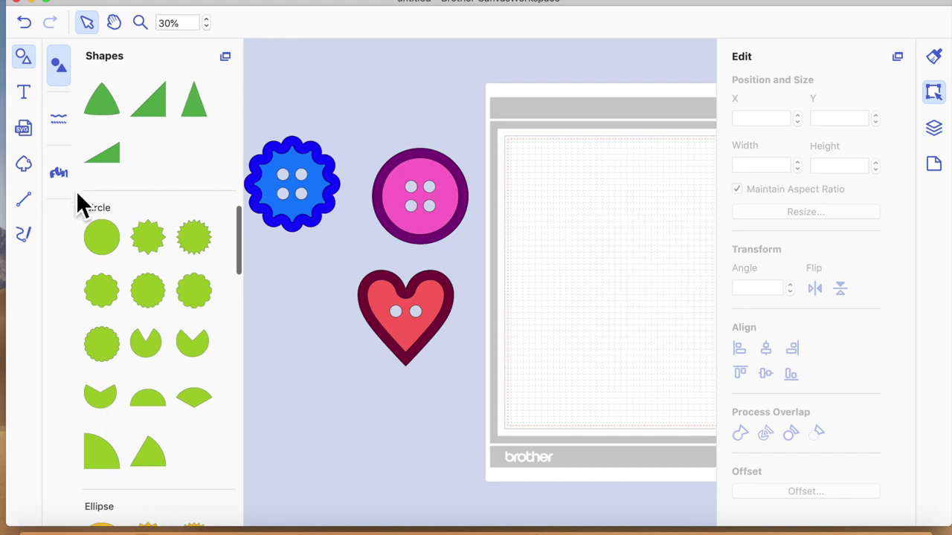
pyautogui.click(110, 243)
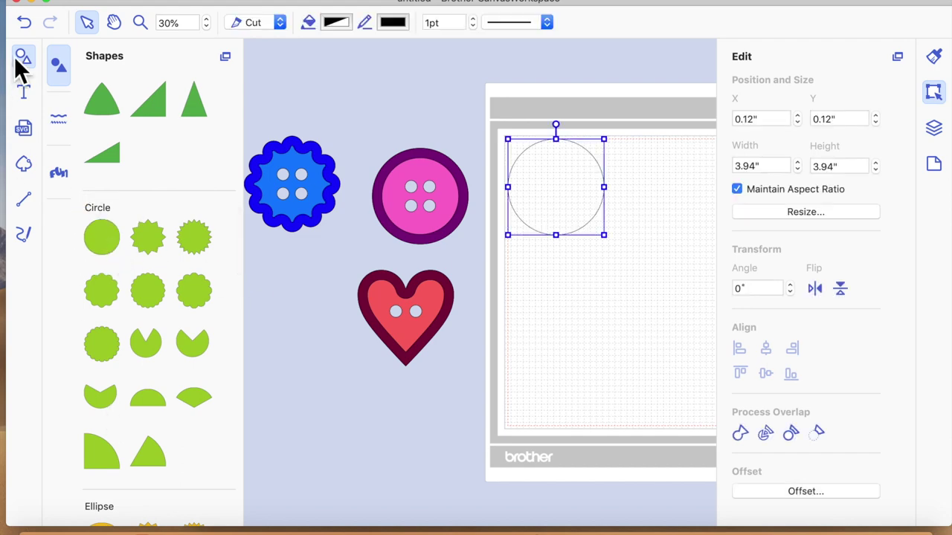
pyautogui.click(28, 63)
pyautogui.moveTo(369, 236); pyautogui.dragTo(473, 270)
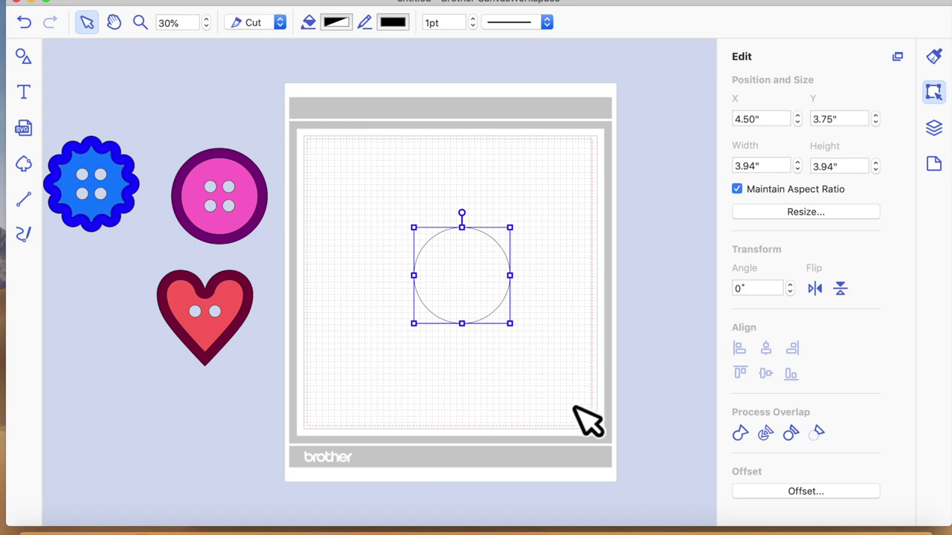
pyautogui.click(415, 278)
pyautogui.rightClick(415, 280)
pyautogui.click(492, 257)
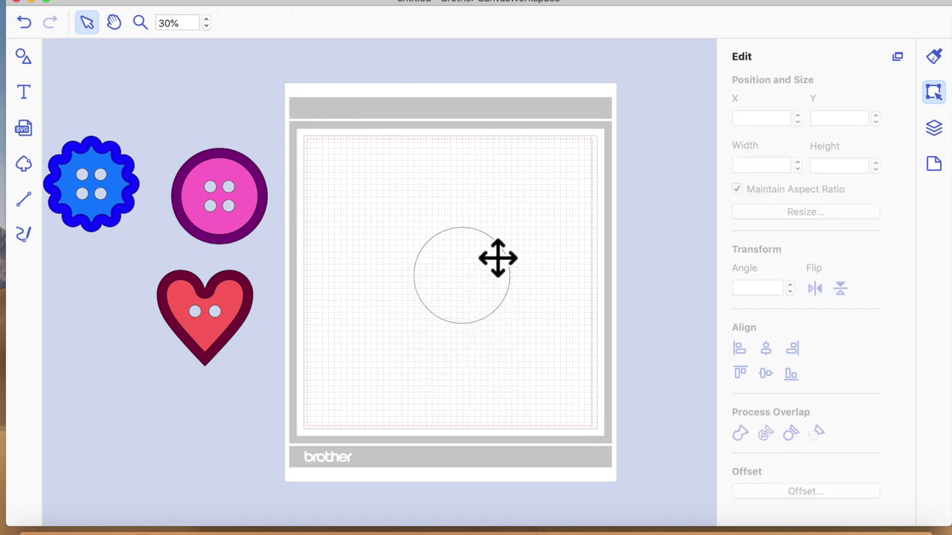
# - Duplicate the circle and place the copies at the mat's upper right and upper left, leaving the original in the middle
pyautogui.click(496, 268)
pyautogui.rightClick(484, 255)
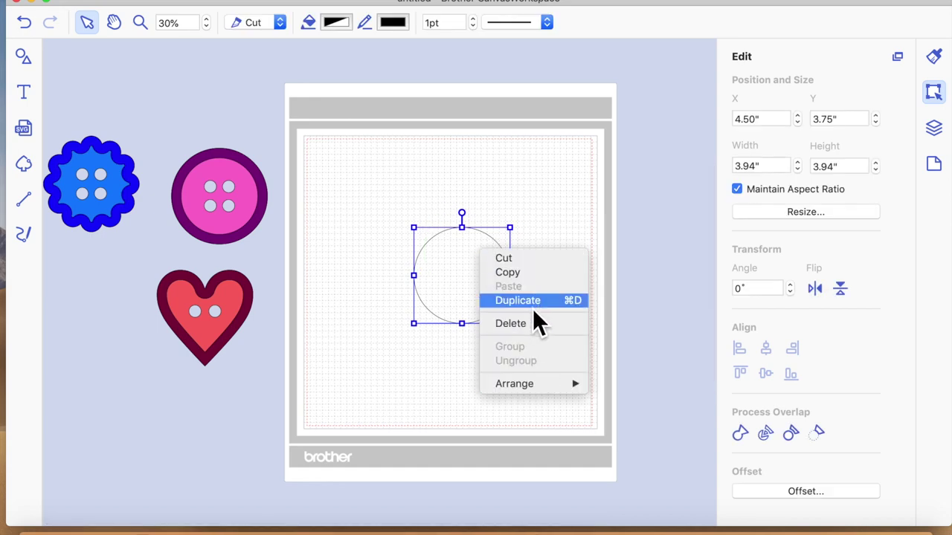
pyautogui.press('Escape')
pyautogui.click(284, 2)
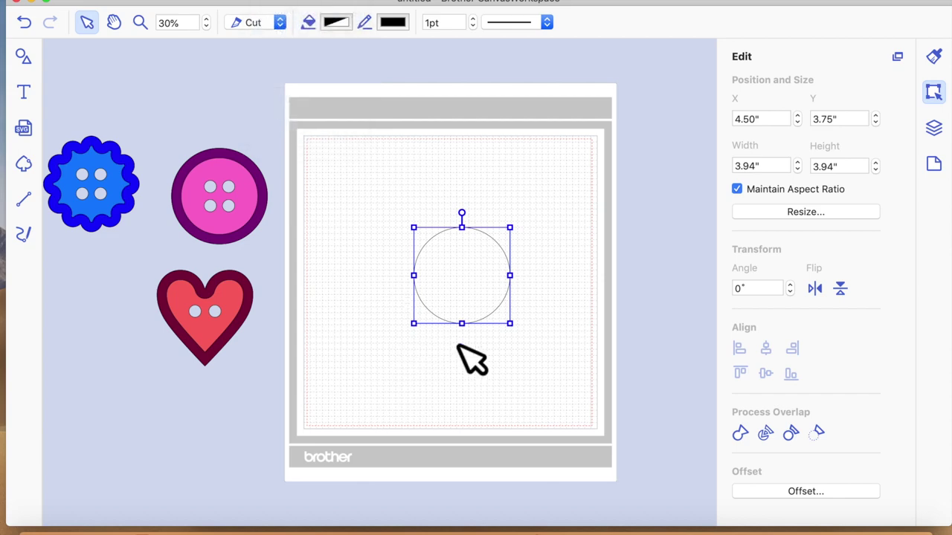
pyautogui.press('super+d')
pyautogui.moveTo(532, 283); pyautogui.dragTo(618, 206)
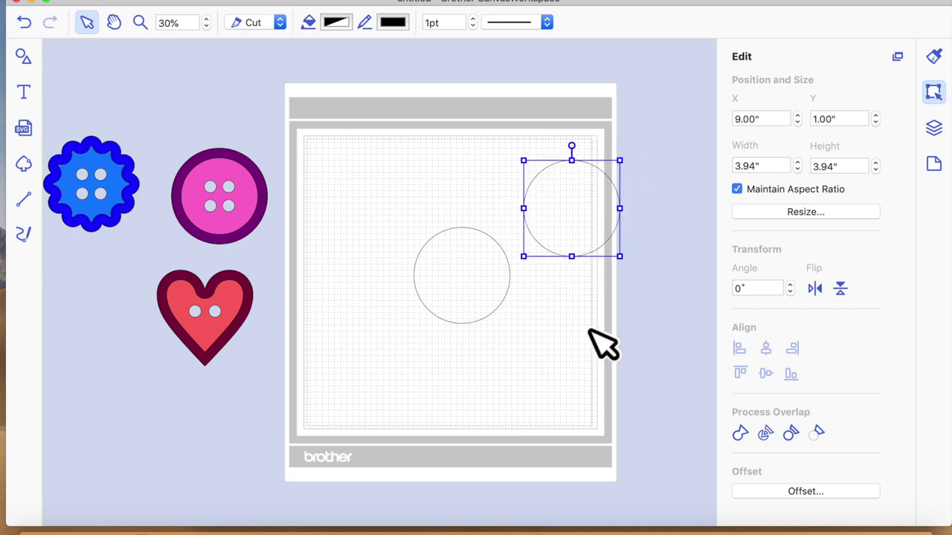
pyautogui.moveTo(586, 224); pyautogui.dragTo(391, 172)
# - Create an inward offset line with 0.5" spacing and round corners for the upper-right circle, leaving the original line as is
pyautogui.click(590, 228)
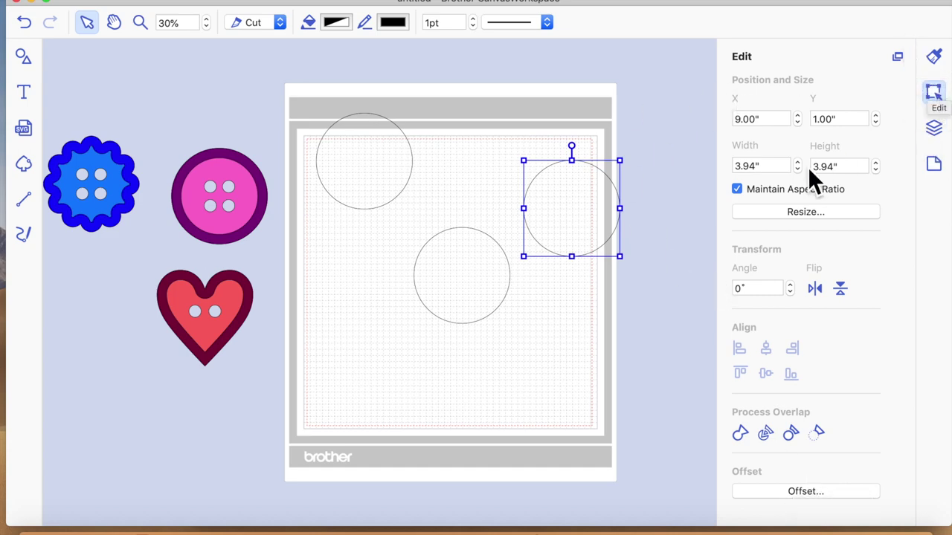
pyautogui.click(800, 496)
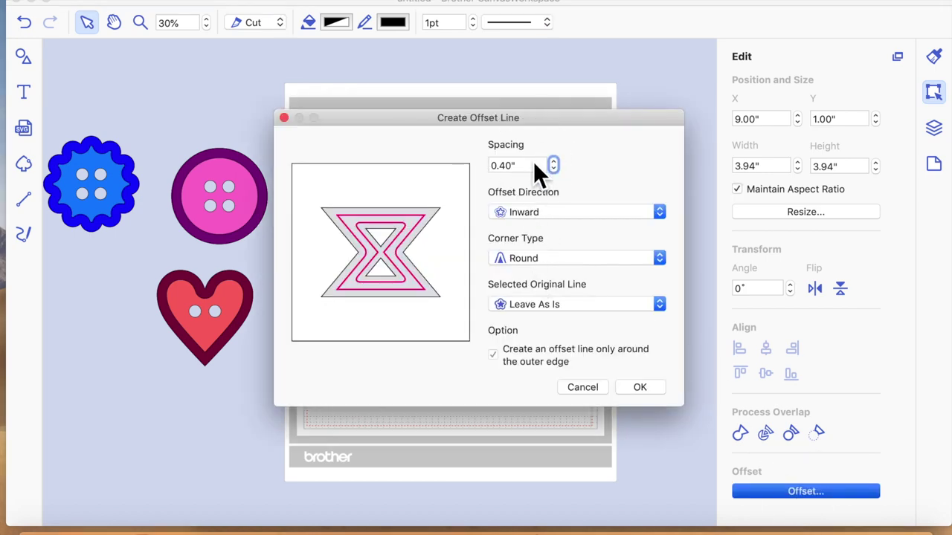
pyautogui.doubleClick(520, 169)
pyautogui.press('BackSpace')
pyautogui.write('0.5')
pyautogui.press('Tab')
pyautogui.click(648, 386)
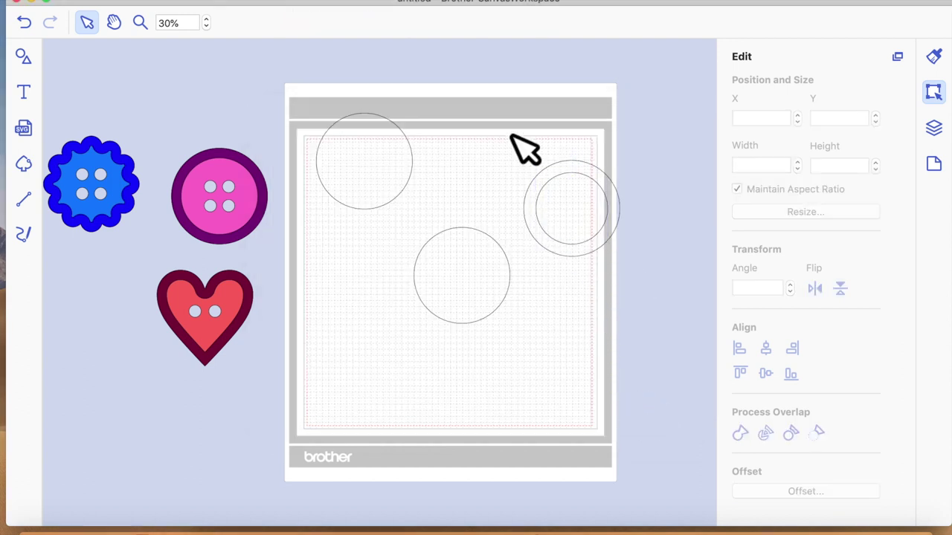
# - Select the upper-right circle together with its inner offset circle and process their overlap to make a single ring object
pyautogui.moveTo(542, 195); pyautogui.dragTo(642, 269)
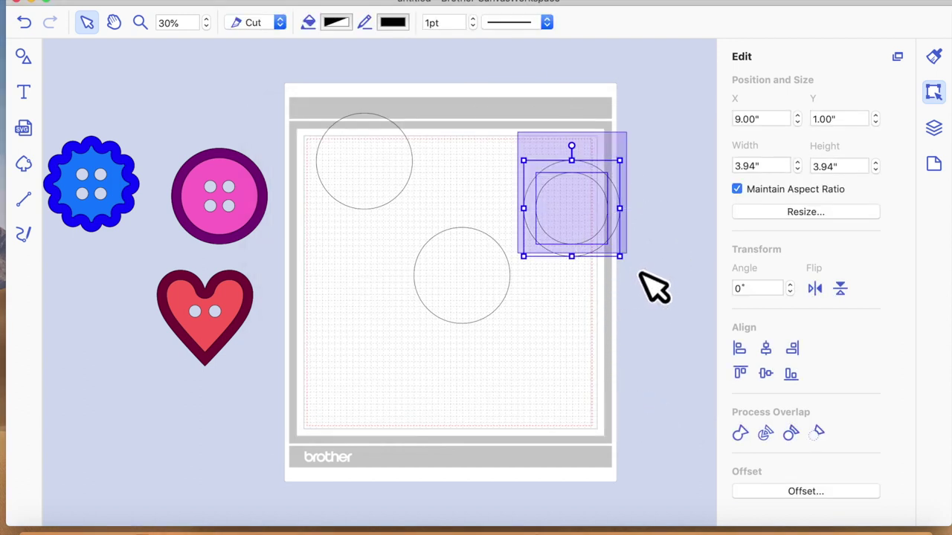
pyautogui.click(617, 347)
pyautogui.moveTo(517, 132); pyautogui.dragTo(647, 292)
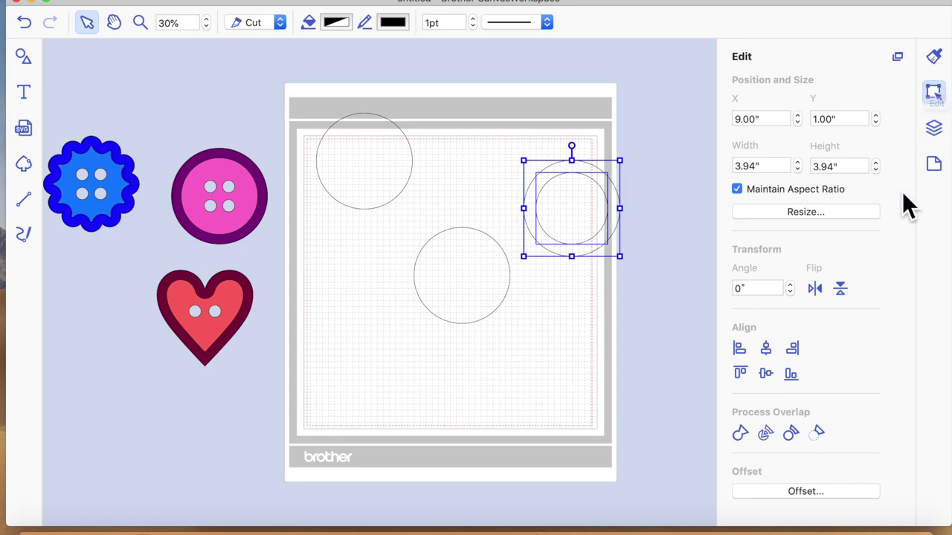
pyautogui.click(818, 437)
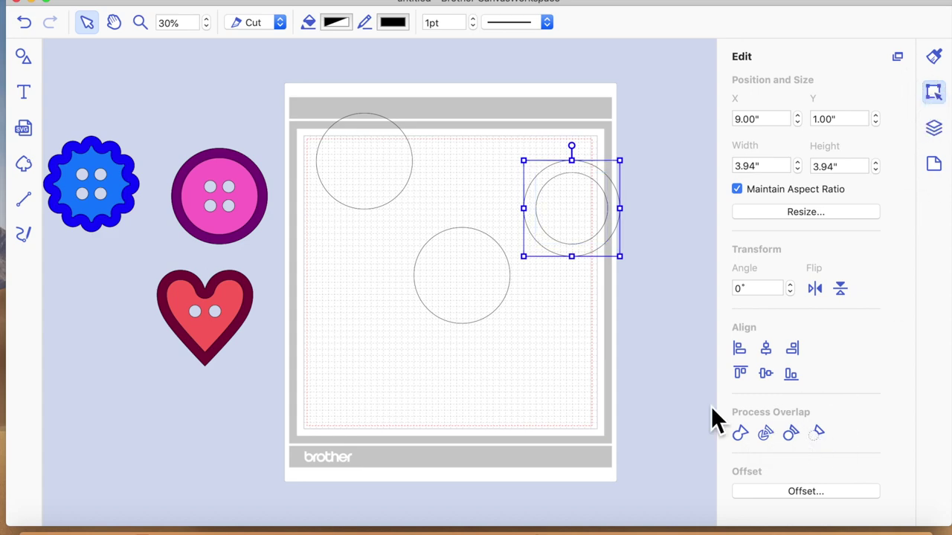
pyautogui.click(649, 335)
# - Fill the ring with brown and move it up slightly in the mat's upper-right corner
pyautogui.click(574, 221)
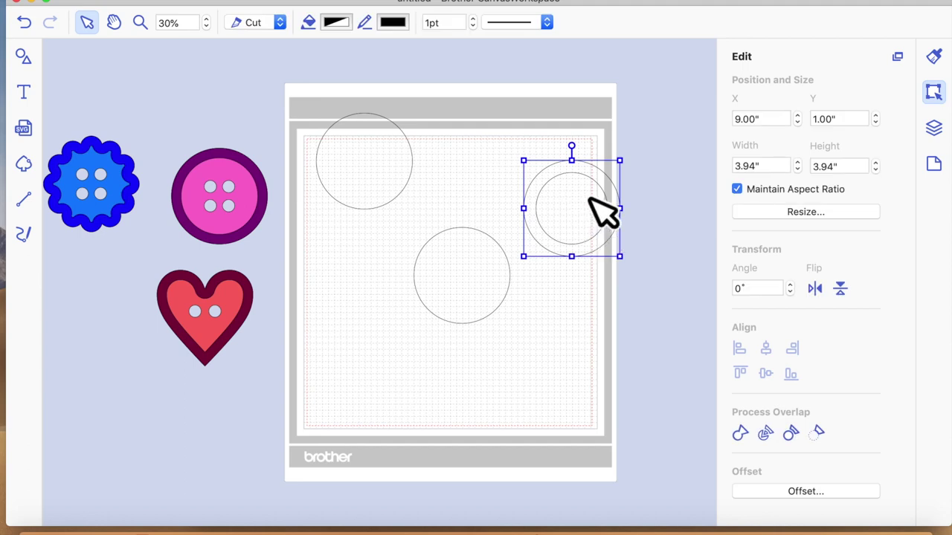
pyautogui.click(934, 60)
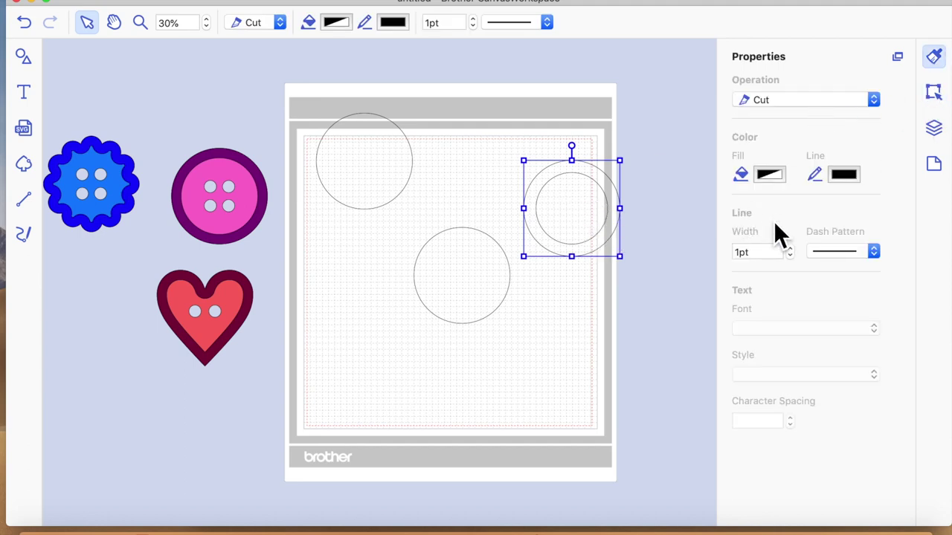
pyautogui.click(771, 175)
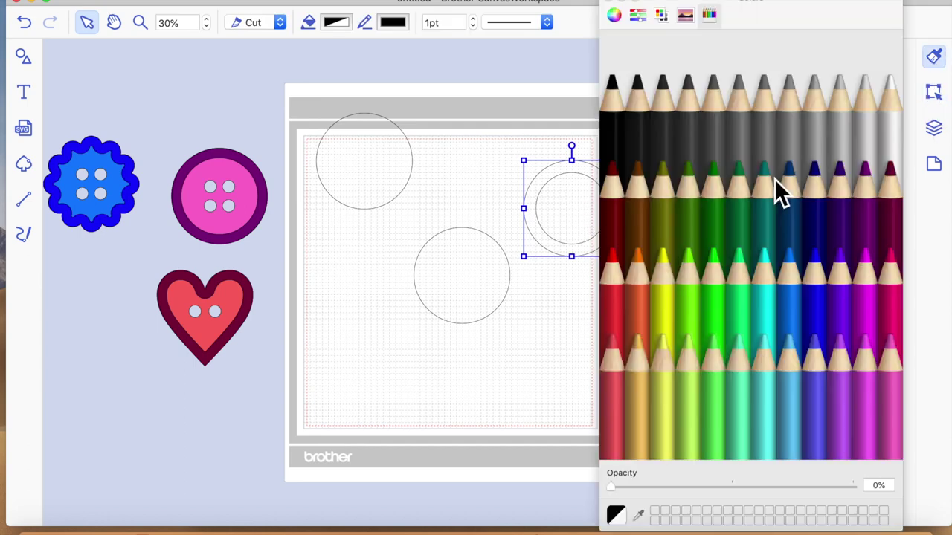
pyautogui.click(648, 218)
pyautogui.click(491, 350)
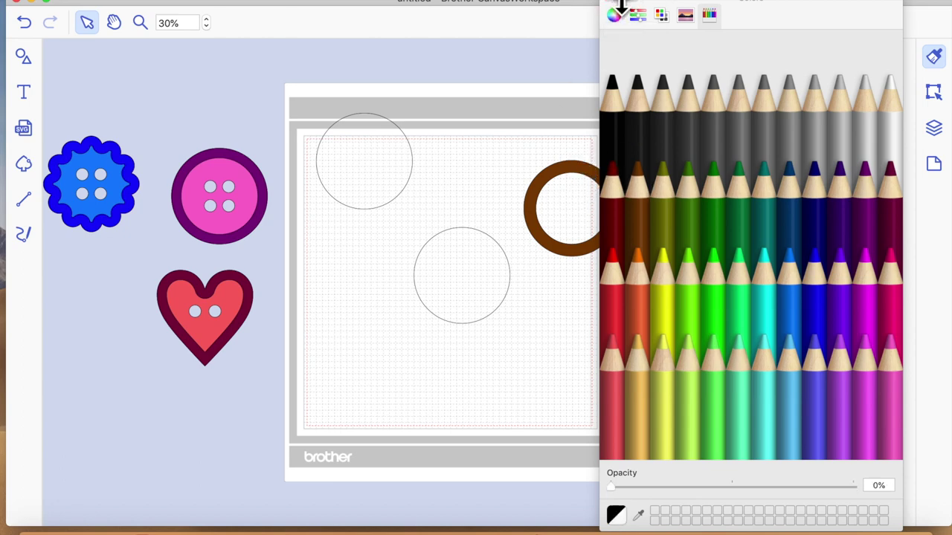
pyautogui.click(608, 2)
pyautogui.moveTo(603, 186); pyautogui.dragTo(581, 171)
# - Set the upper-left circle's width to 0.5" with its aspect ratio maintained
pyautogui.click(409, 201)
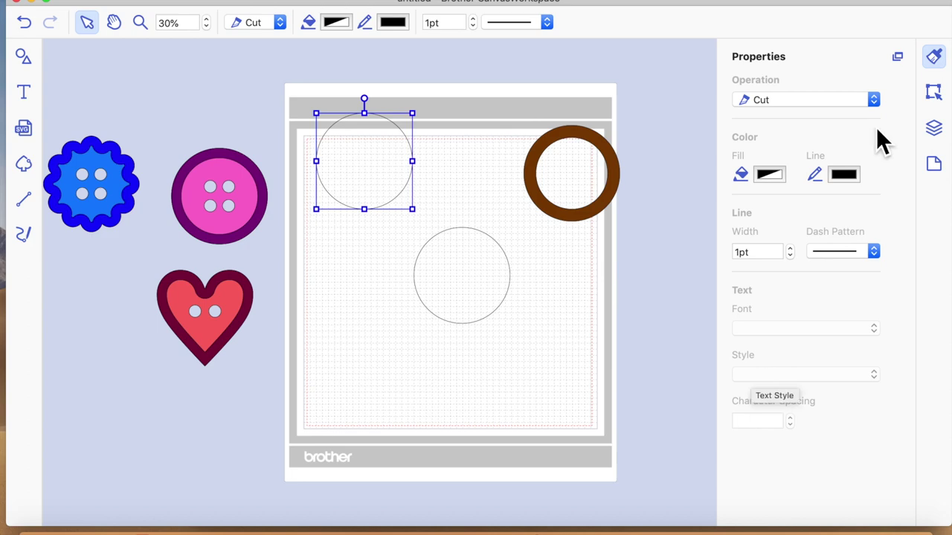
pyautogui.click(934, 93)
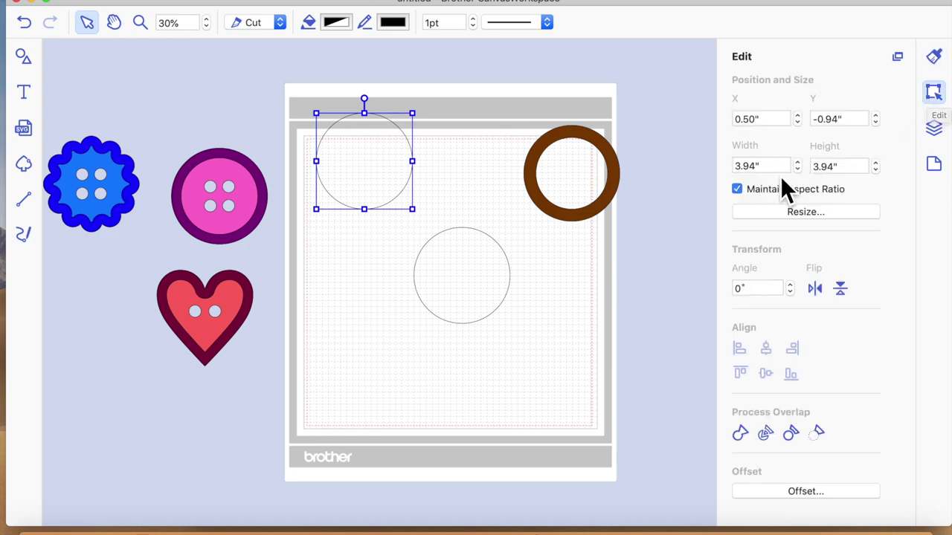
pyautogui.moveTo(762, 167); pyautogui.dragTo(720, 175)
pyautogui.write('0')
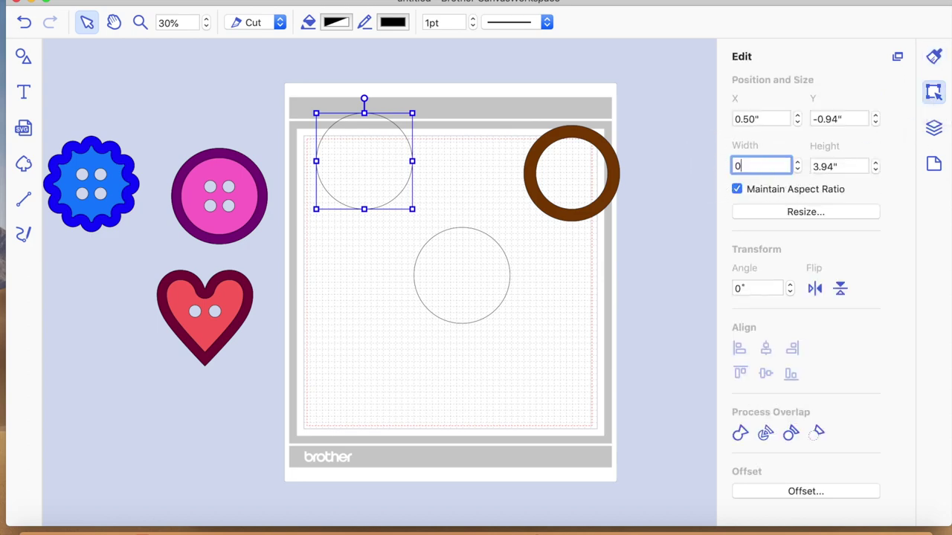
pyautogui.write('.5')
pyautogui.press('Return')
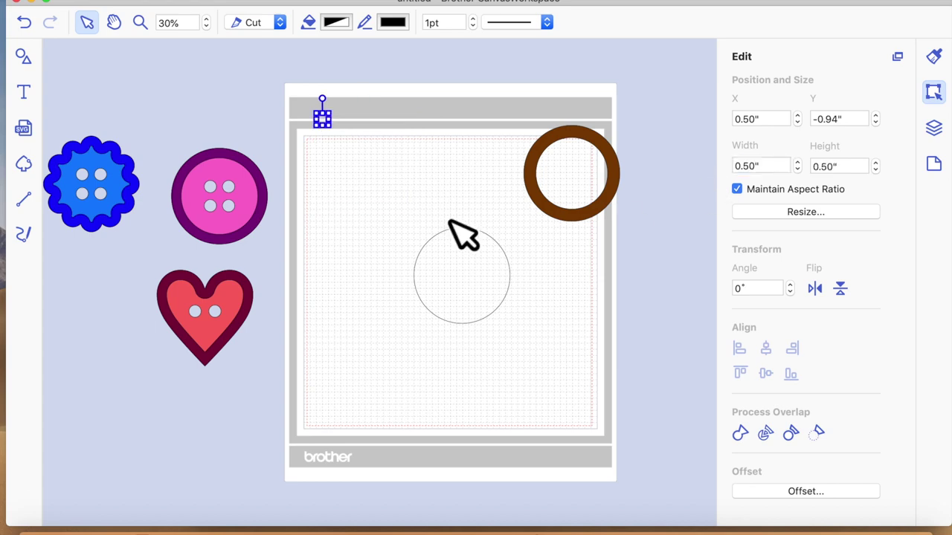
# - Move the small circle down onto the mat to X 3.25", Y 2.25", above and left of the middle circle
pyautogui.click(318, 108)
pyautogui.click(324, 122)
pyautogui.moveTo(325, 123); pyautogui.dragTo(402, 216)
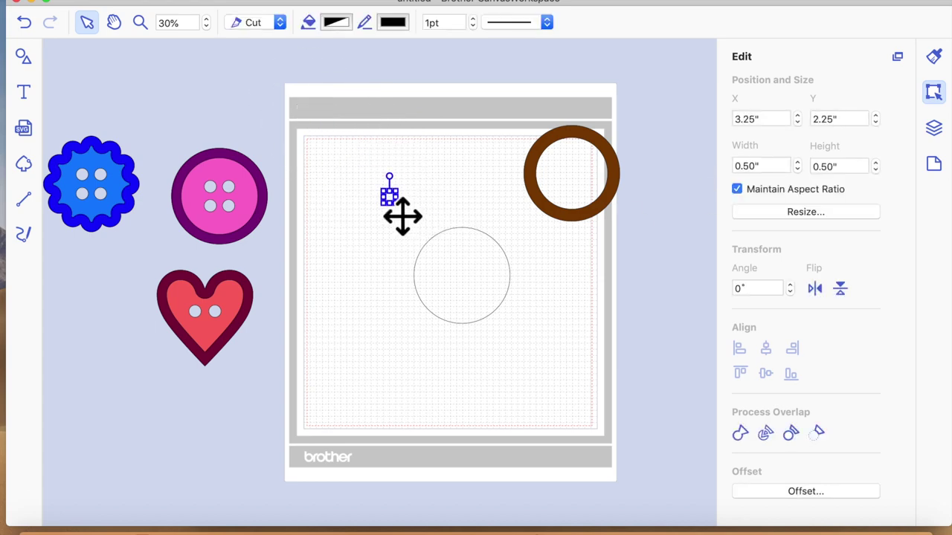
# - Turn Snap to Grid off in the artboard settings and switch it back on
pyautogui.click(934, 168)
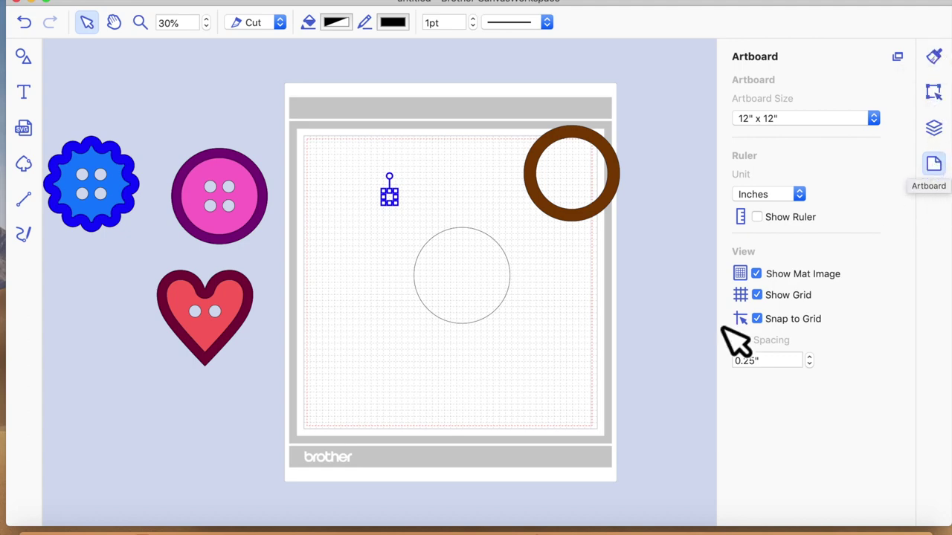
pyautogui.click(757, 319)
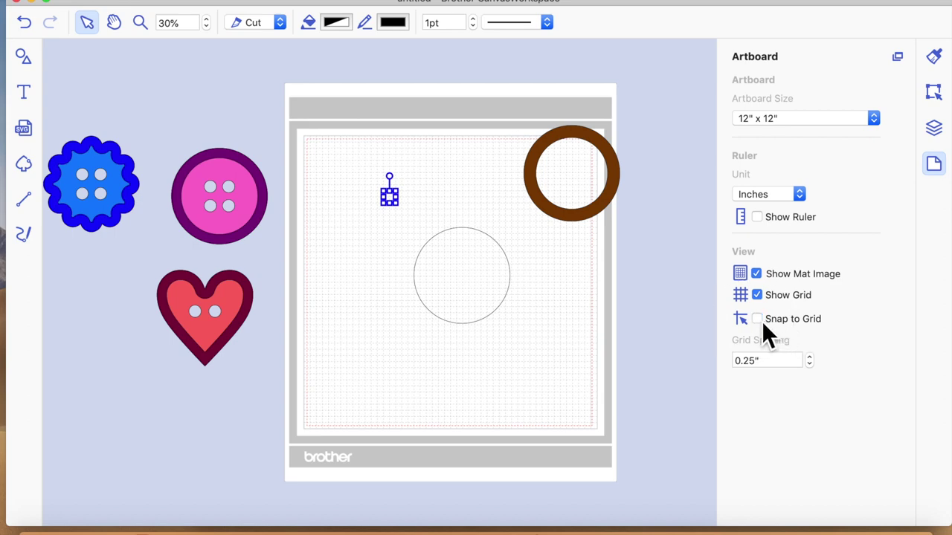
pyautogui.click(761, 321)
# - Try a wider grid spacing of up to 2.00" and return it to 0.25", leaving the small circle deselected
pyautogui.click(811, 358)
pyautogui.click(810, 357)
pyautogui.click(811, 358)
pyautogui.click(810, 358)
pyautogui.click(811, 357)
pyautogui.click(811, 359)
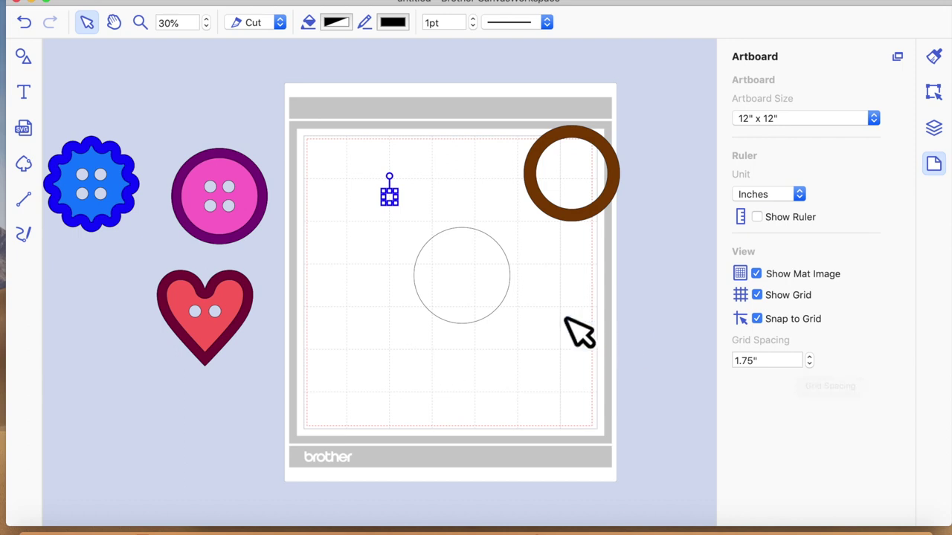
pyautogui.click(811, 358)
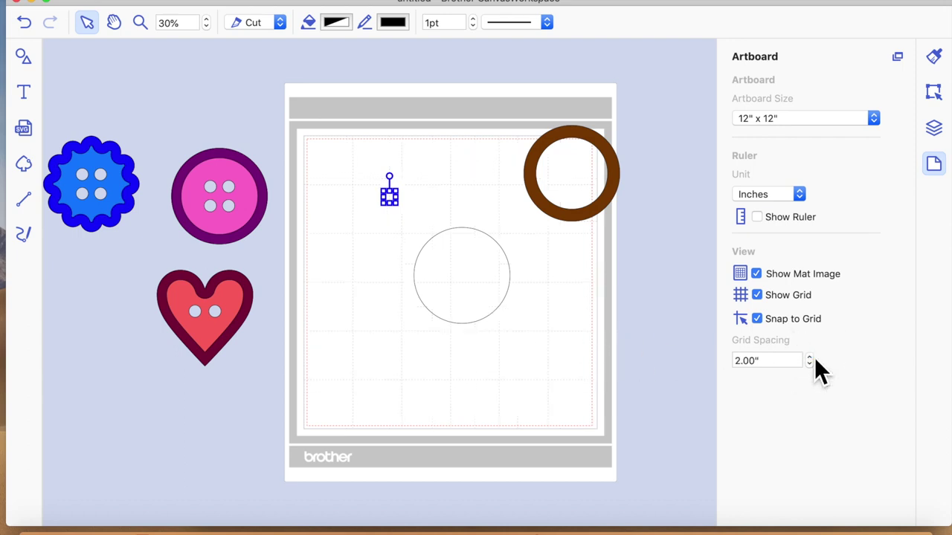
pyautogui.click(810, 364)
pyautogui.click(810, 364)
pyautogui.click(810, 364)
pyautogui.click(810, 365)
pyautogui.click(810, 365)
pyautogui.click(810, 365)
pyautogui.click(810, 364)
pyautogui.click(396, 209)
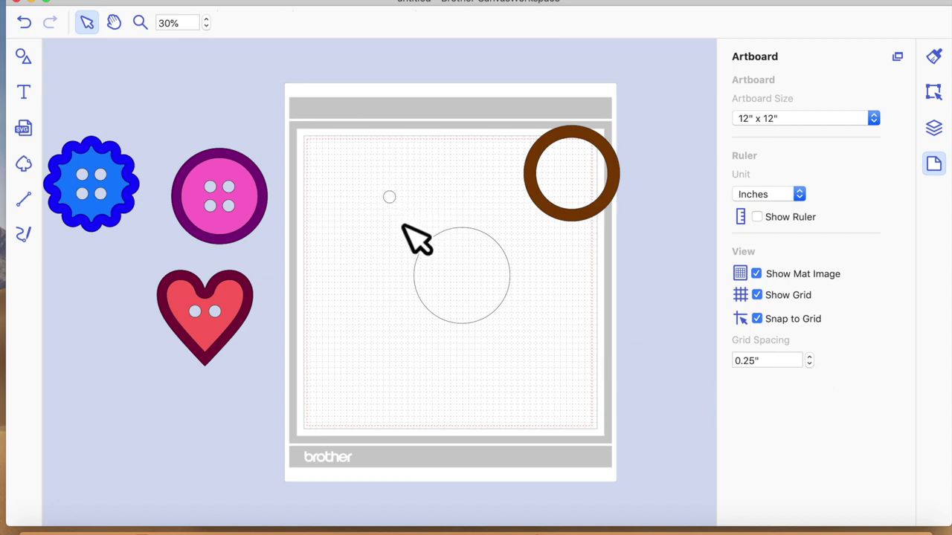
# - Move the small circle about 1.25" farther left on the mat, keeping it on the same row, and deselect it
pyautogui.moveTo(403, 215); pyautogui.dragTo(374, 210)
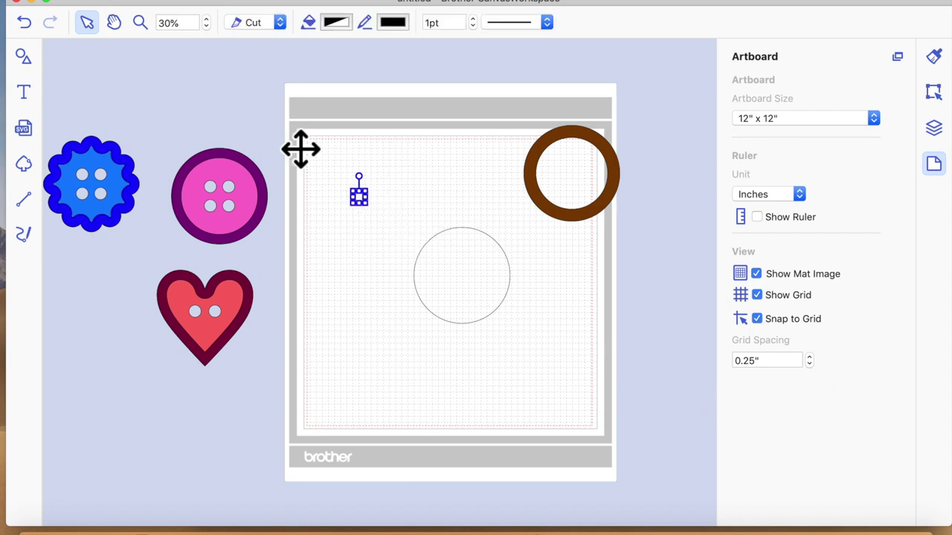
pyautogui.click(208, 20)
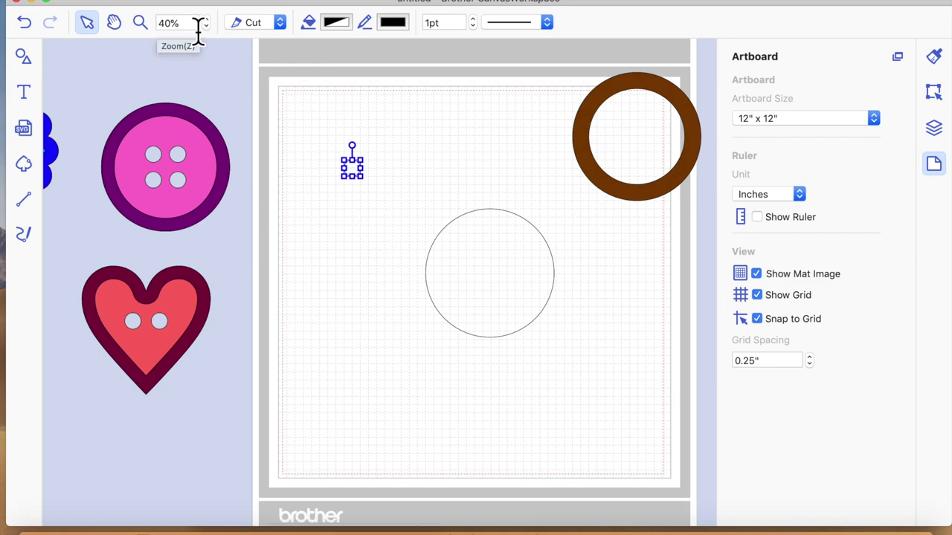
pyautogui.click(207, 20)
pyautogui.click(207, 20)
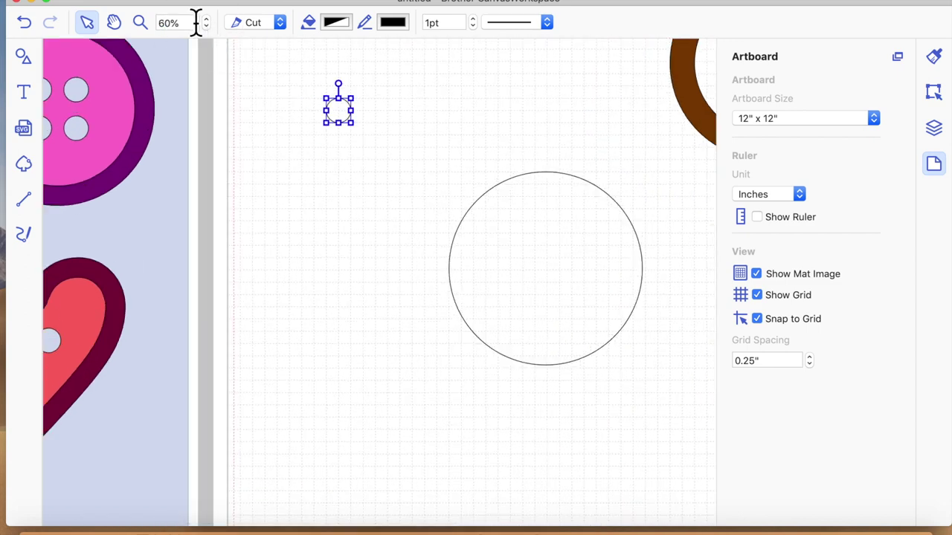
pyautogui.click(208, 20)
pyautogui.scroll(2, 298, 163)
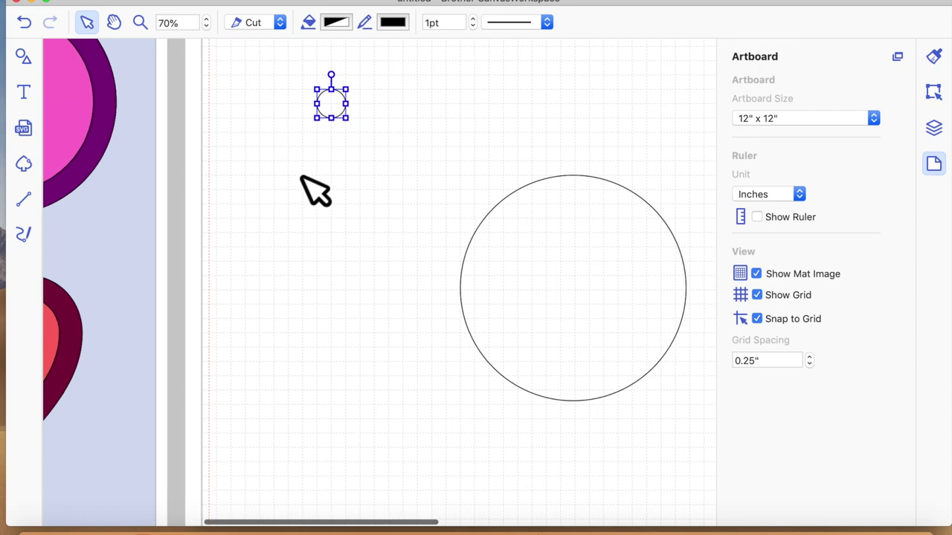
pyautogui.click(374, 134)
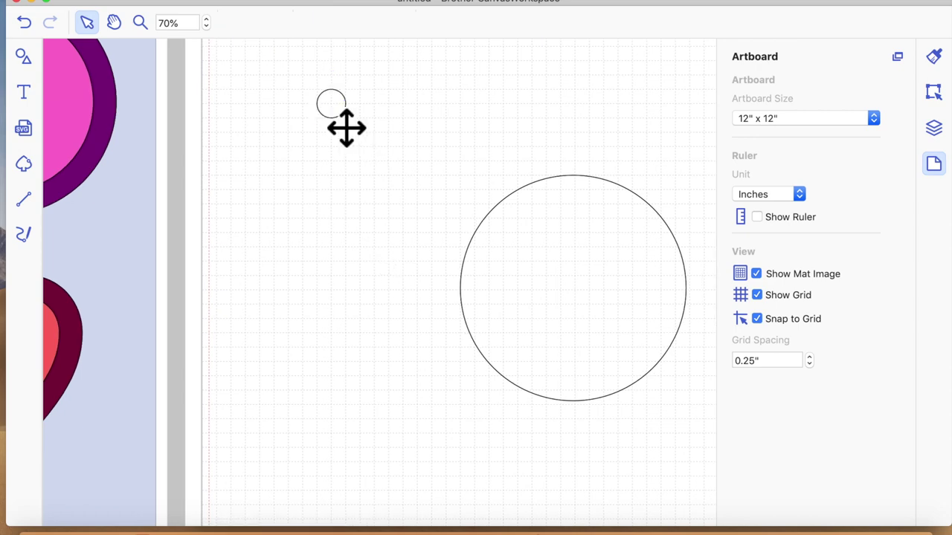
# - Duplicate the small circle and place the copy to its right on the same row
pyautogui.click(346, 128)
pyautogui.rightClick(331, 110)
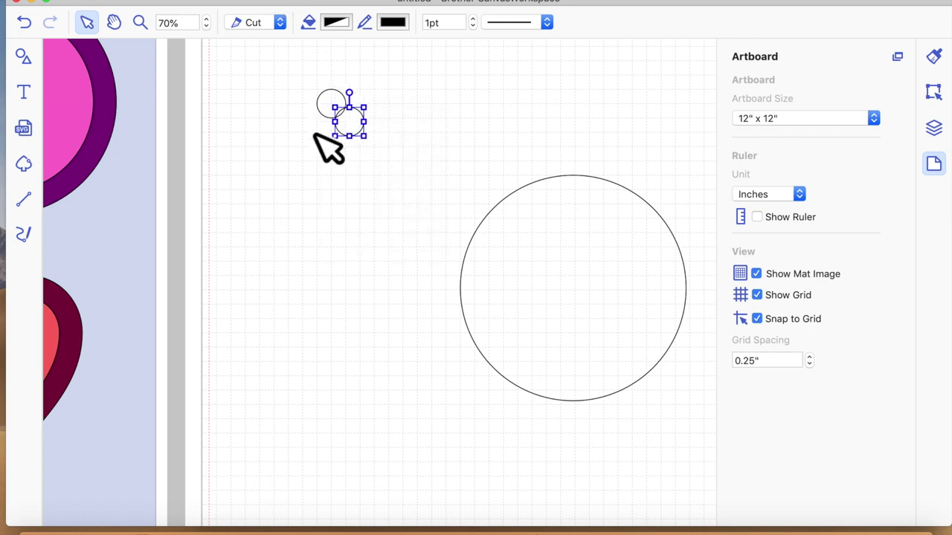
pyautogui.moveTo(370, 146); pyautogui.dragTo(387, 139)
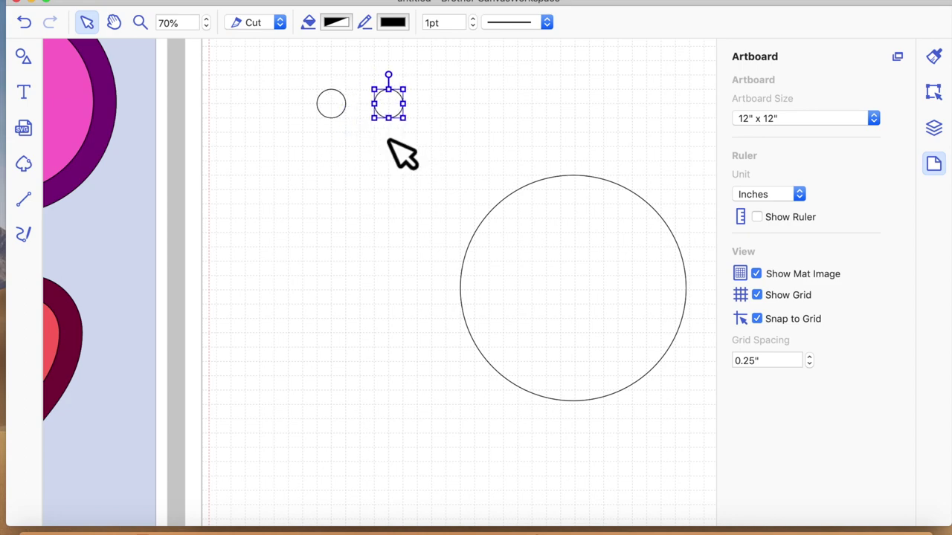
pyautogui.press('Right')
pyautogui.press('Right')
pyautogui.press('Right')
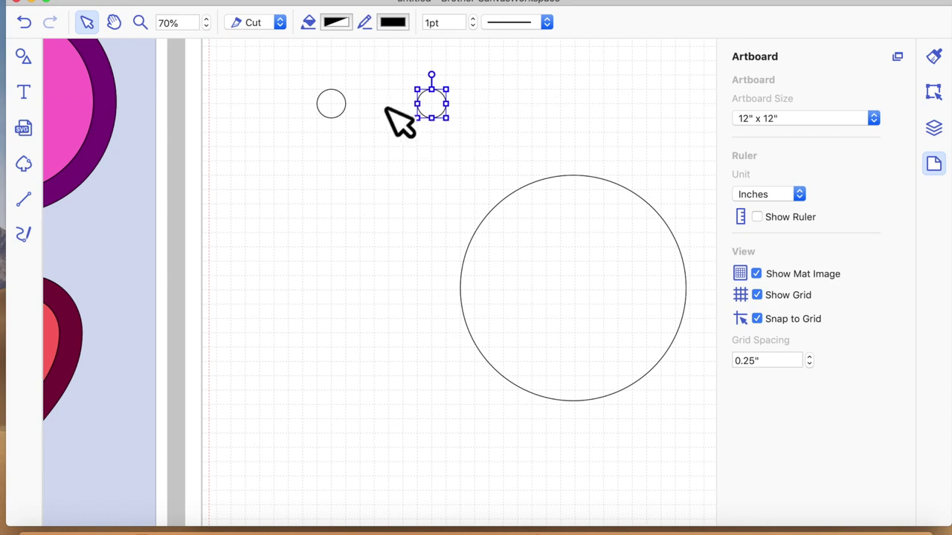
# - Shift both small circles left along the grid so that they stand two grid squares apart, then deselect them
pyautogui.moveTo(346, 127); pyautogui.dragTo(341, 119)
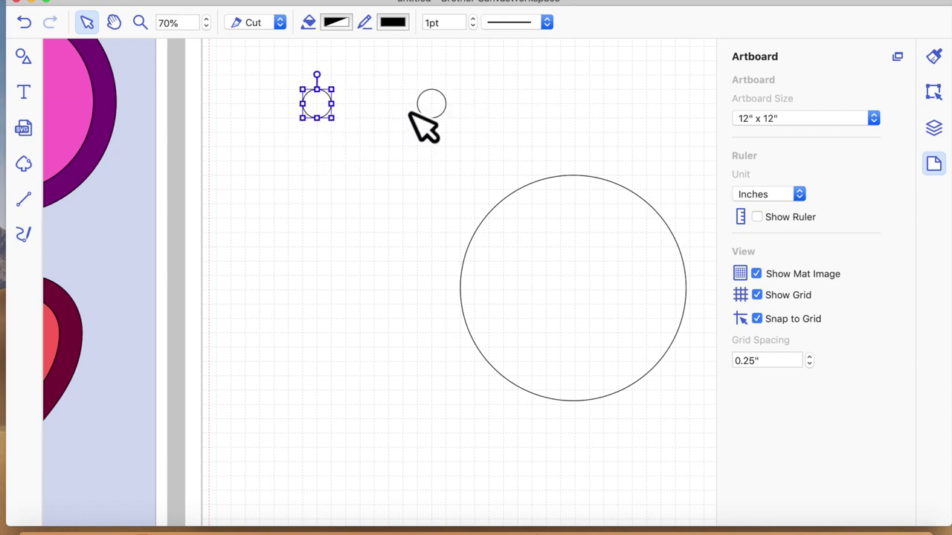
pyautogui.click(439, 114)
pyautogui.press('Left')
pyautogui.press('Left')
pyautogui.press('Left')
pyautogui.press('Left')
pyautogui.press('Left')
pyautogui.press('Left')
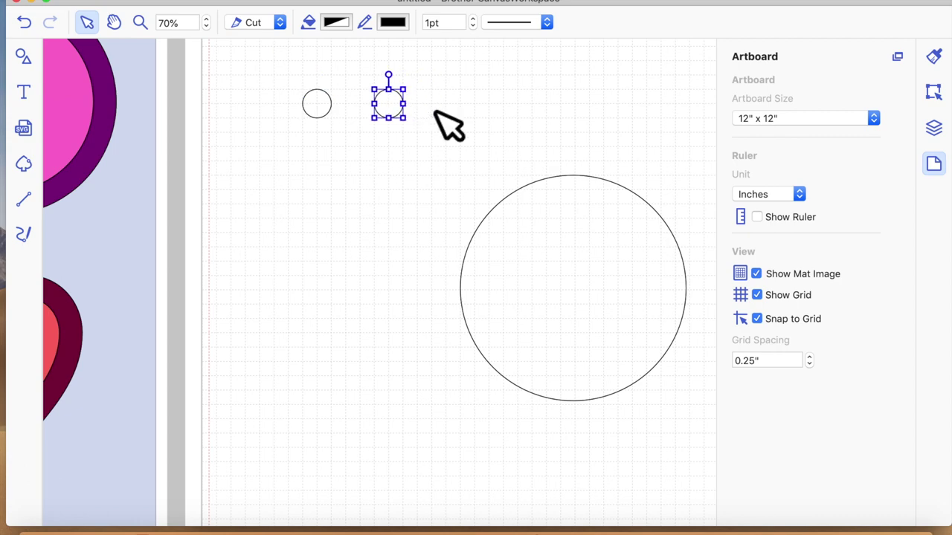
pyautogui.click(410, 166)
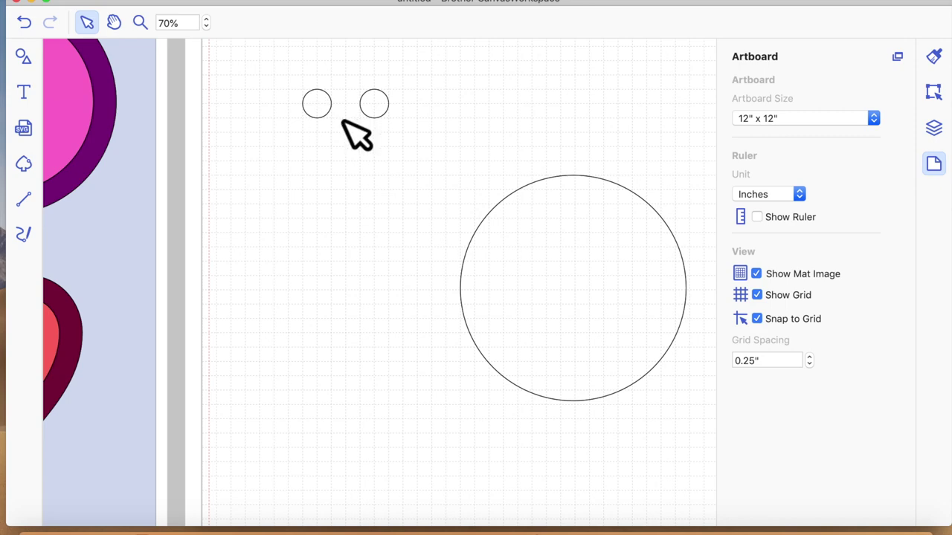
# - Select the two small circles together and group them as one pair
pyautogui.click(288, 84)
pyautogui.moveTo(288, 84); pyautogui.dragTo(416, 154)
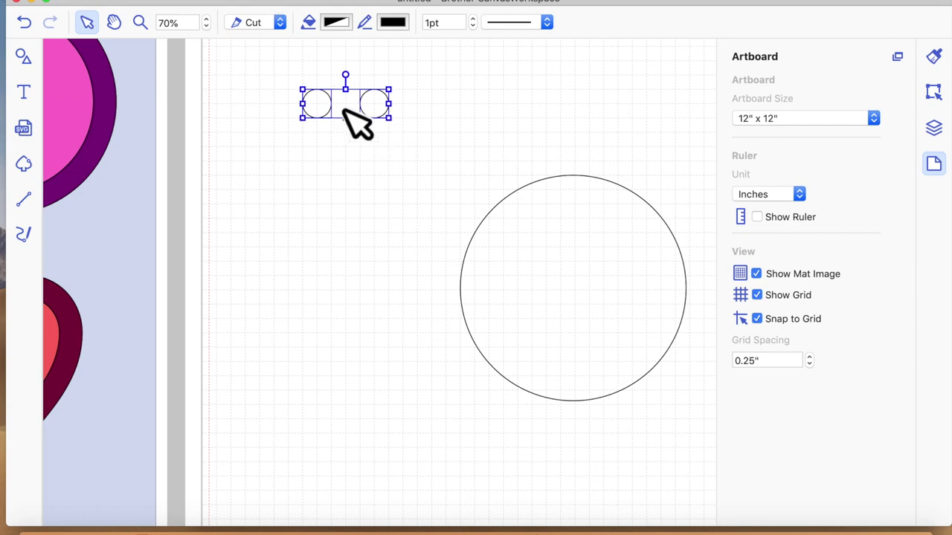
pyautogui.click(281, 2)
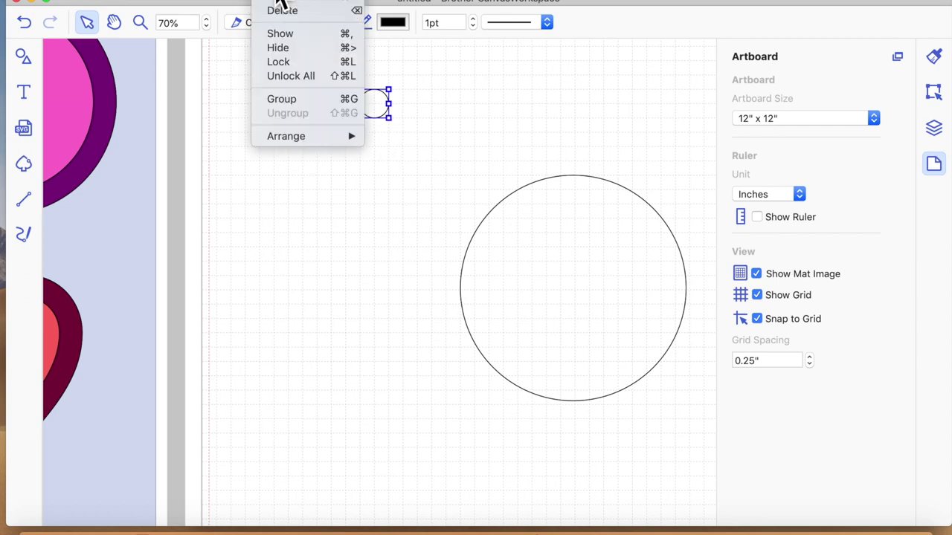
pyautogui.click(297, 102)
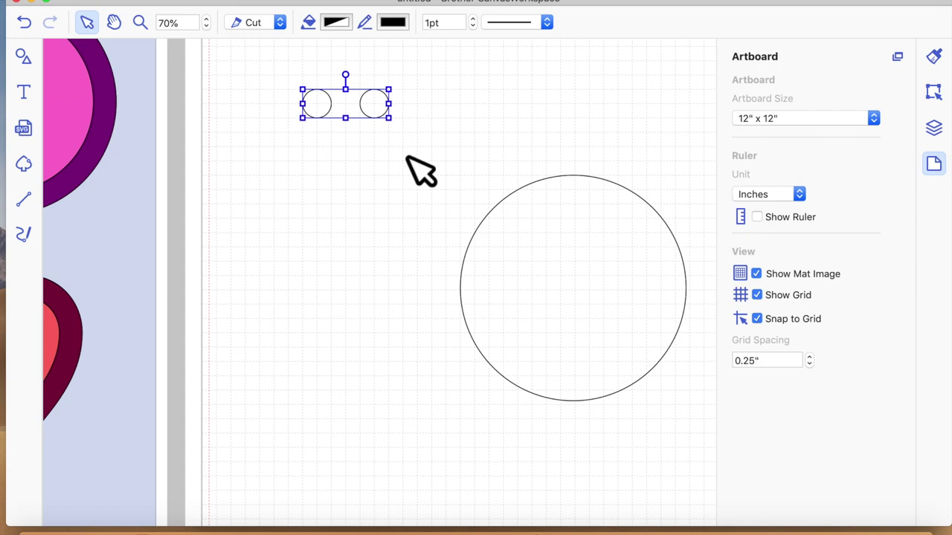
# - Duplicate the grouped pair and align the copy directly below the original, two grid squares apart
pyautogui.press('super+d')
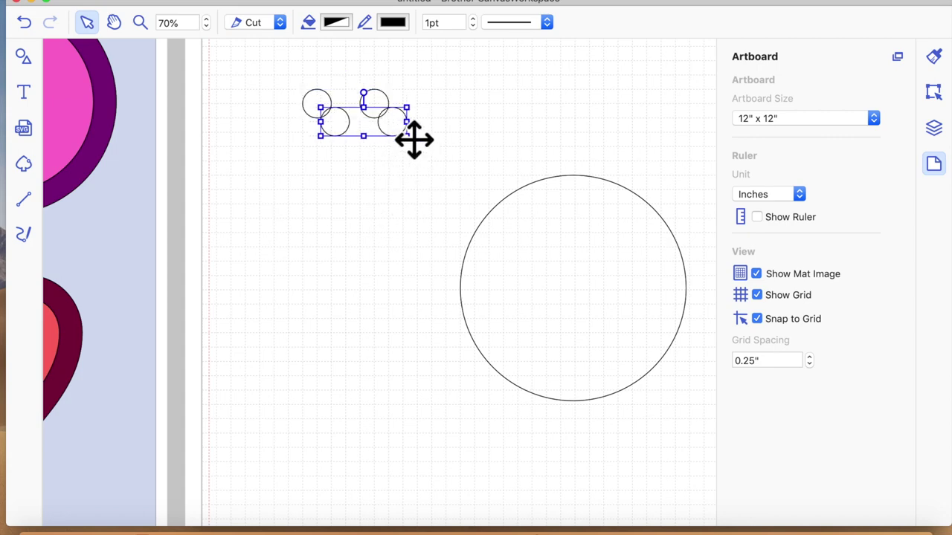
pyautogui.press('Left')
pyautogui.press('Left')
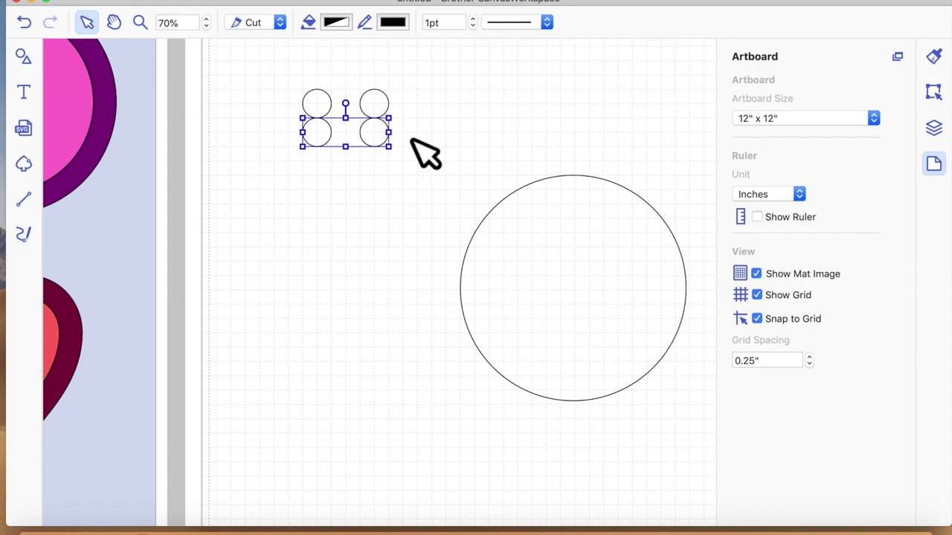
pyautogui.press('Down')
pyautogui.press('Down')
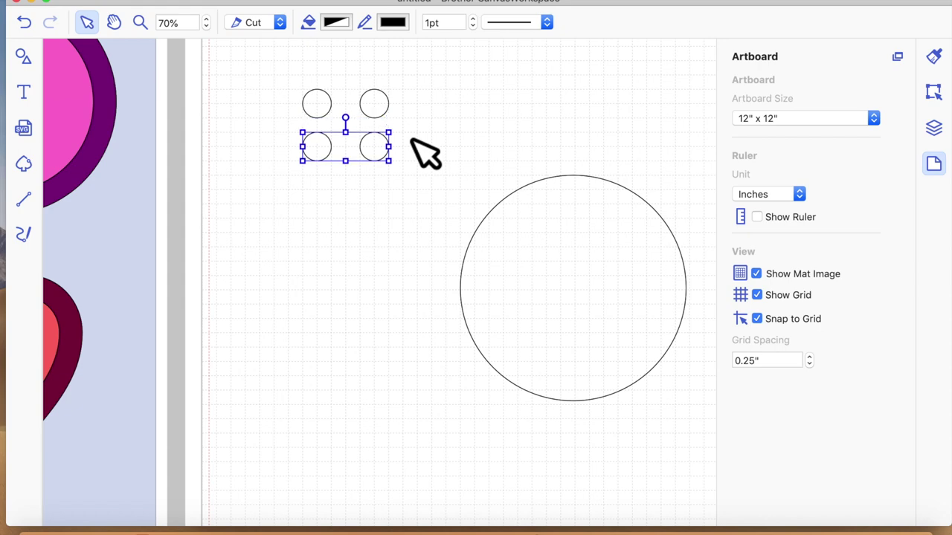
pyautogui.press('Down')
pyautogui.press('Down')
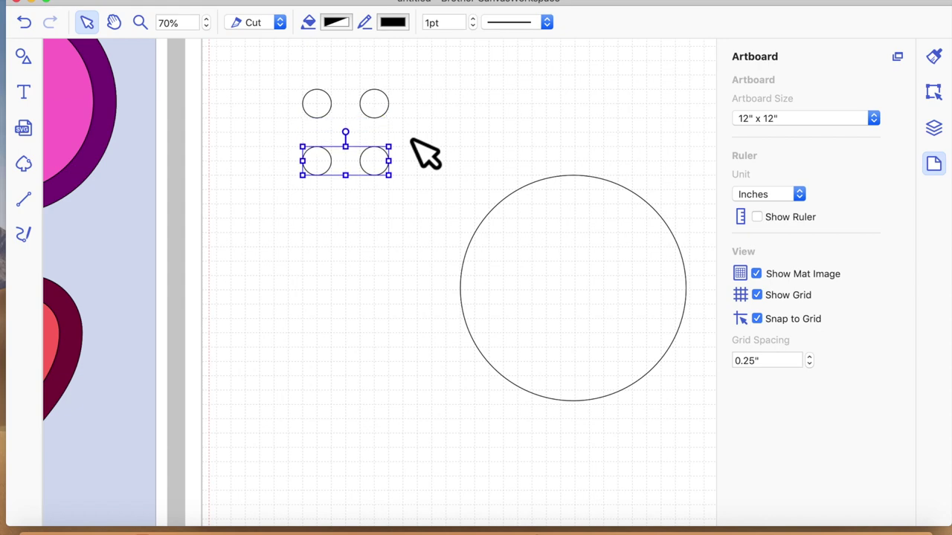
pyautogui.click(339, 277)
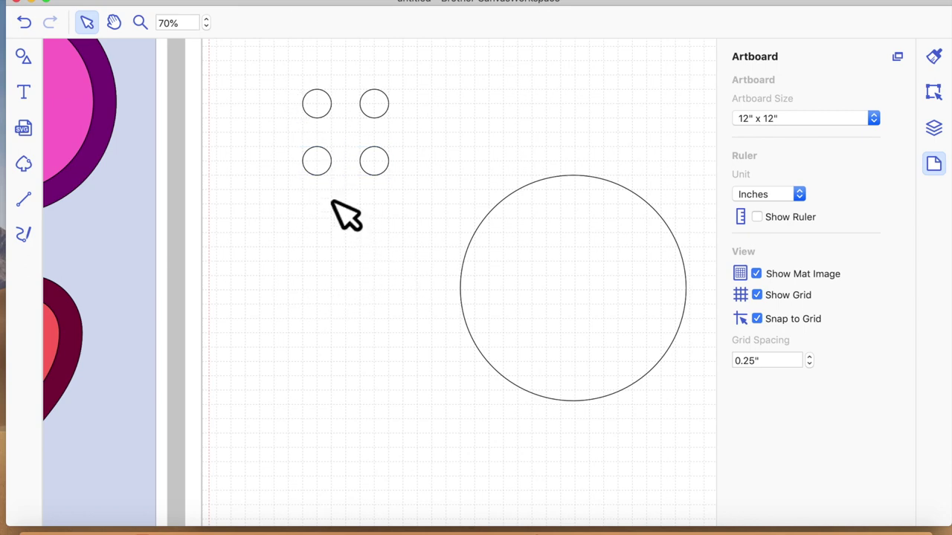
# - Duplicate the complete set of four small circles and place the copy directly below the original set
pyautogui.moveTo(284, 61); pyautogui.dragTo(389, 226)
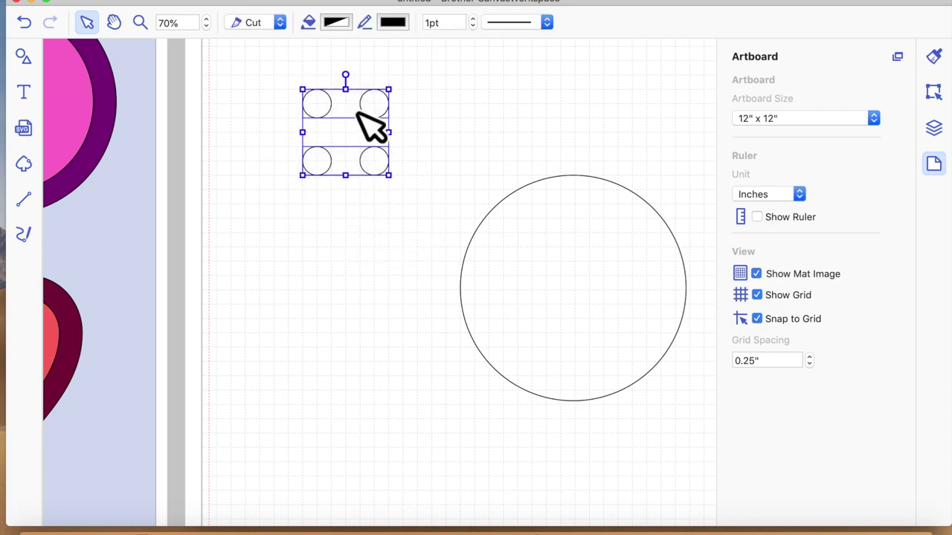
pyautogui.click(275, 2)
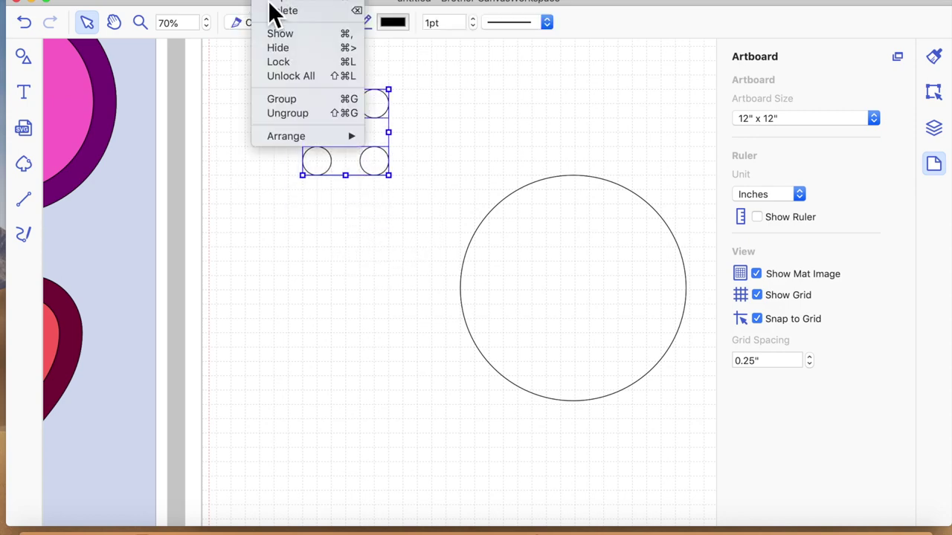
pyautogui.click(303, 3)
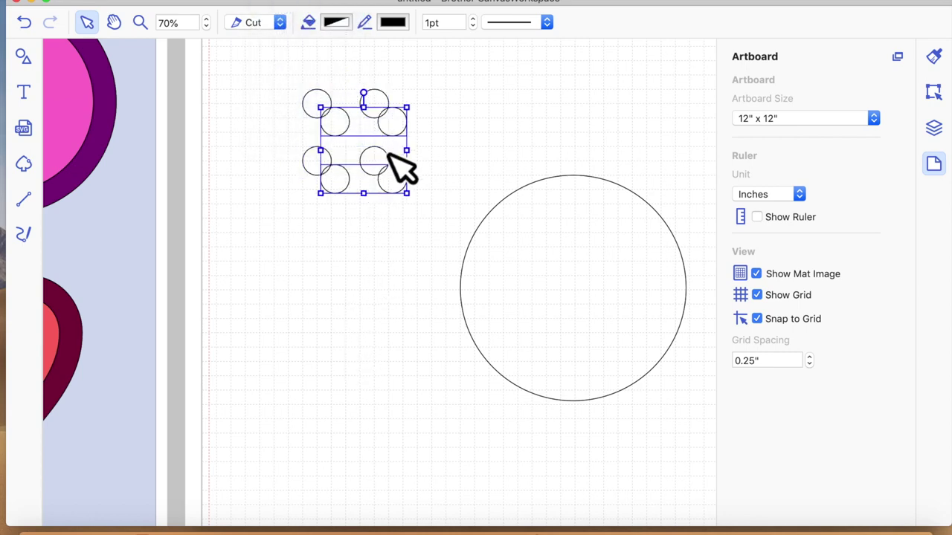
pyautogui.moveTo(405, 145); pyautogui.dragTo(387, 289)
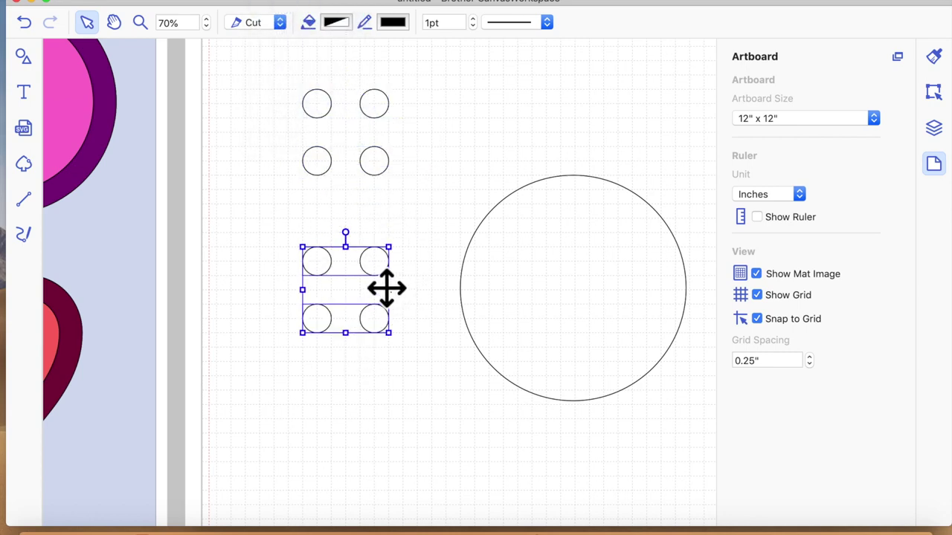
# - Group the lower set of four small circles, then group the upper set of four separately
pyautogui.click(283, 2)
pyautogui.click(291, 104)
pyautogui.moveTo(372, 289); pyautogui.dragTo(383, 202)
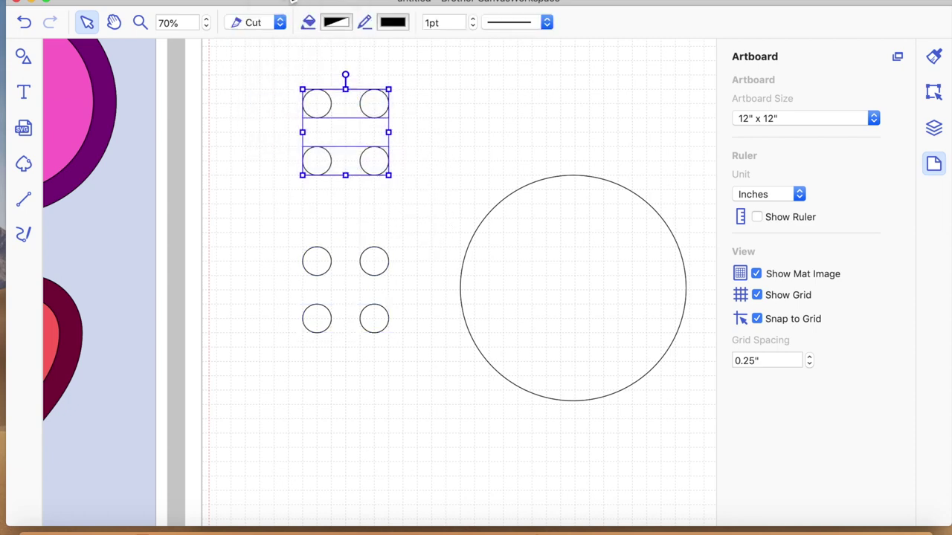
pyautogui.click(292, 2)
pyautogui.click(343, 106)
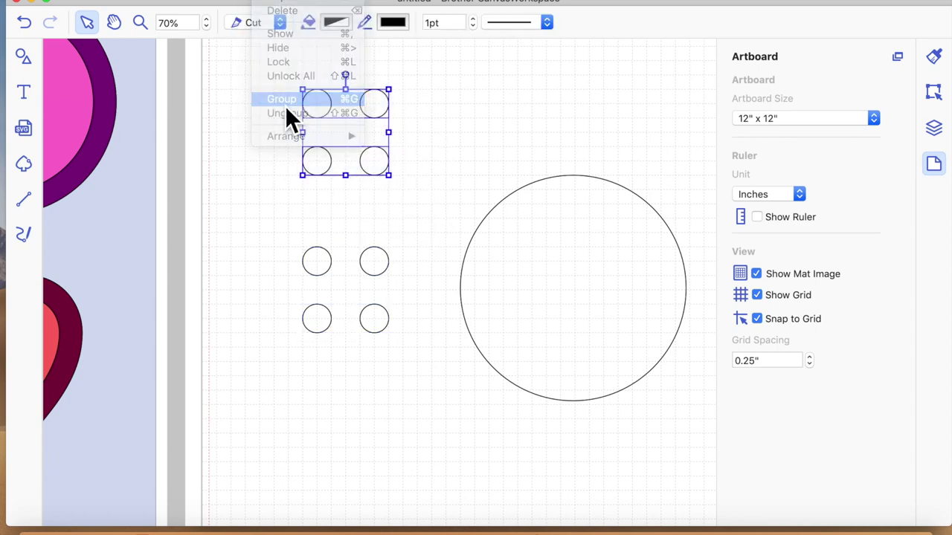
pyautogui.click(425, 159)
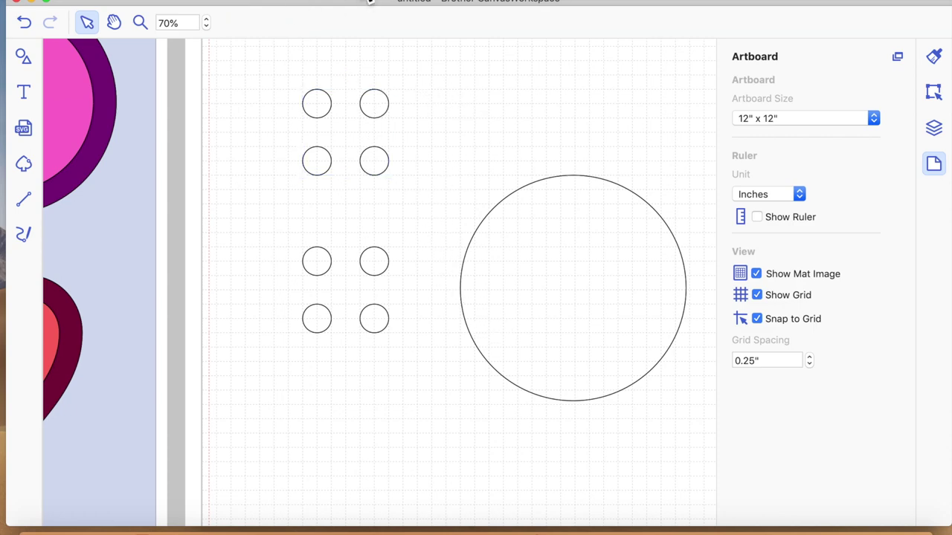
# - Reposition the lower group of four circles on the mat, just left of the large circle's lower part
pyautogui.click(335, 2)
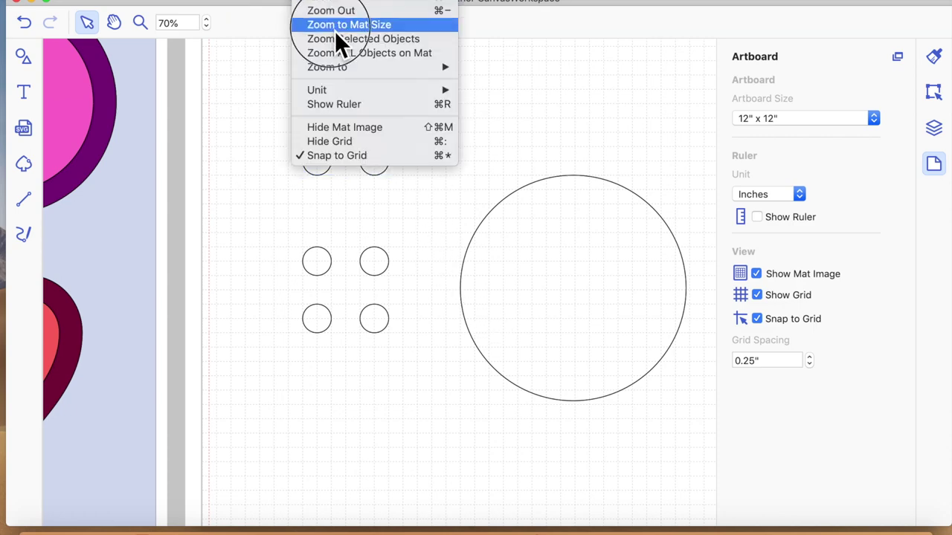
pyautogui.click(334, 30)
pyautogui.click(425, 345)
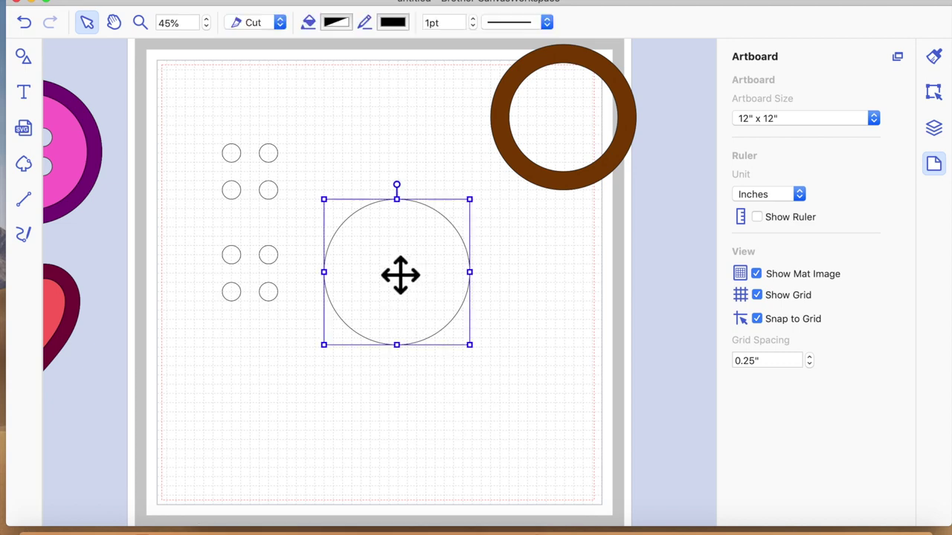
pyautogui.moveTo(284, 269)
pyautogui.mouseDown()
pyautogui.moveTo(313, 260)
pyautogui.moveTo(387, 270)
pyautogui.moveTo(436, 261)
pyautogui.moveTo(259, 282)
pyautogui.moveTo(273, 283)
pyautogui.mouseUp()
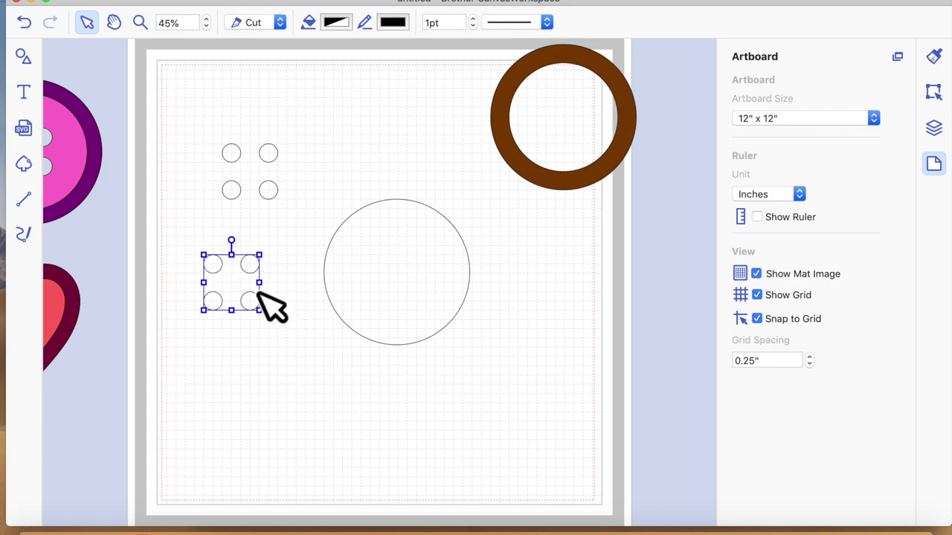
pyautogui.moveTo(267, 284); pyautogui.dragTo(305, 318)
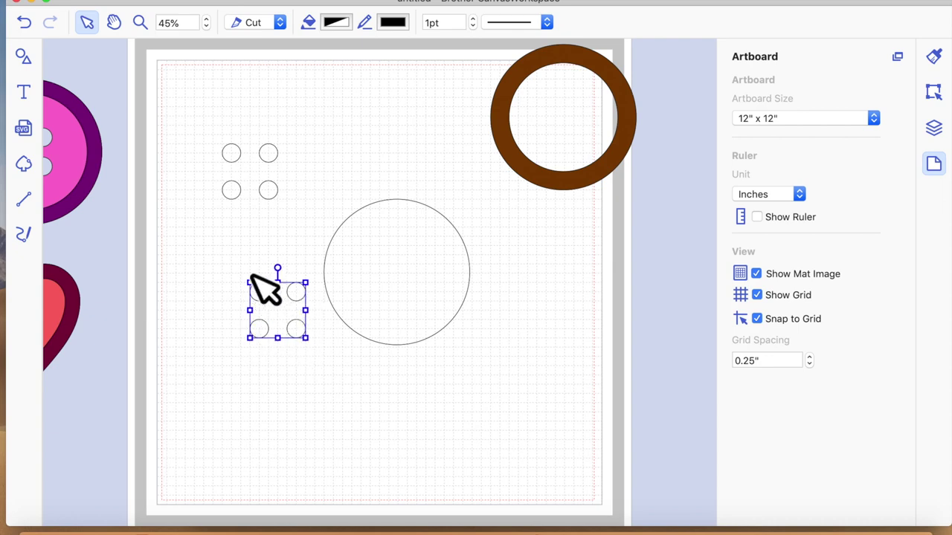
# - Try the lower four-circle group at a smaller size inside the large circle and undo the change
pyautogui.moveTo(265, 299); pyautogui.dragTo(425, 253)
pyautogui.moveTo(316, 169)
pyautogui.mouseDown()
pyautogui.moveTo(352, 183)
pyautogui.moveTo(465, 364)
pyautogui.mouseUp()
pyautogui.click(242, 2)
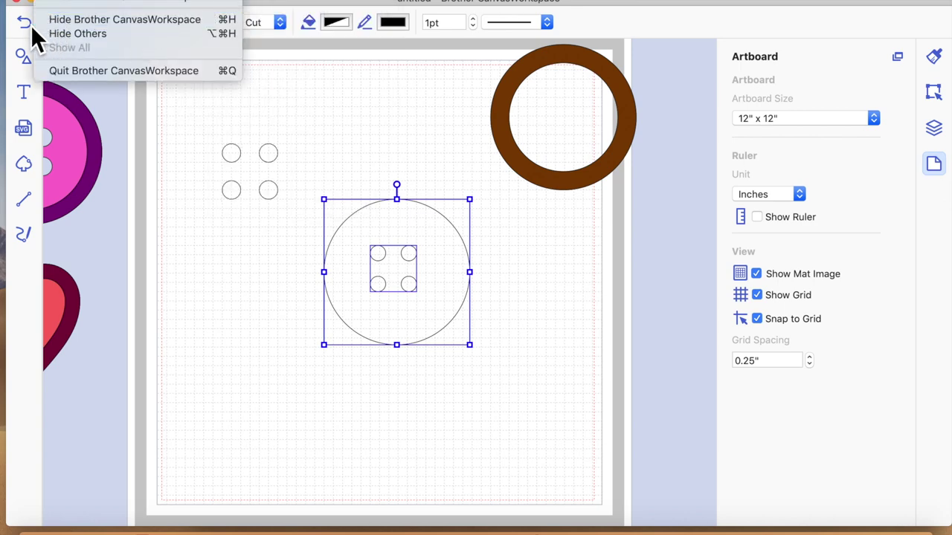
pyautogui.press('Escape')
pyautogui.click(27, 25)
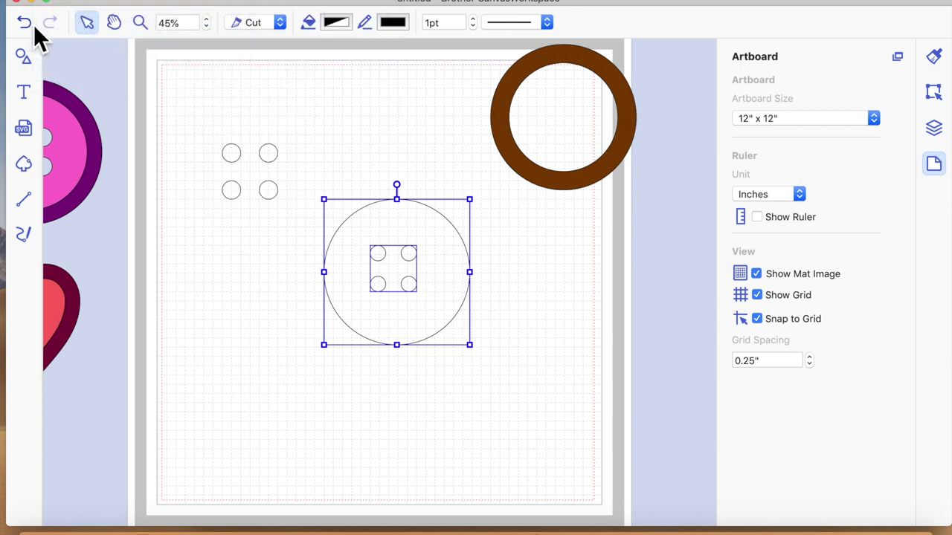
pyautogui.click(34, 24)
pyautogui.click(26, 23)
# - Move the lower four-circle group into the large circle and center-align both objects horizontally and vertically
pyautogui.moveTo(280, 311); pyautogui.dragTo(403, 273)
pyautogui.moveTo(317, 189); pyautogui.dragTo(509, 383)
pyautogui.click(934, 93)
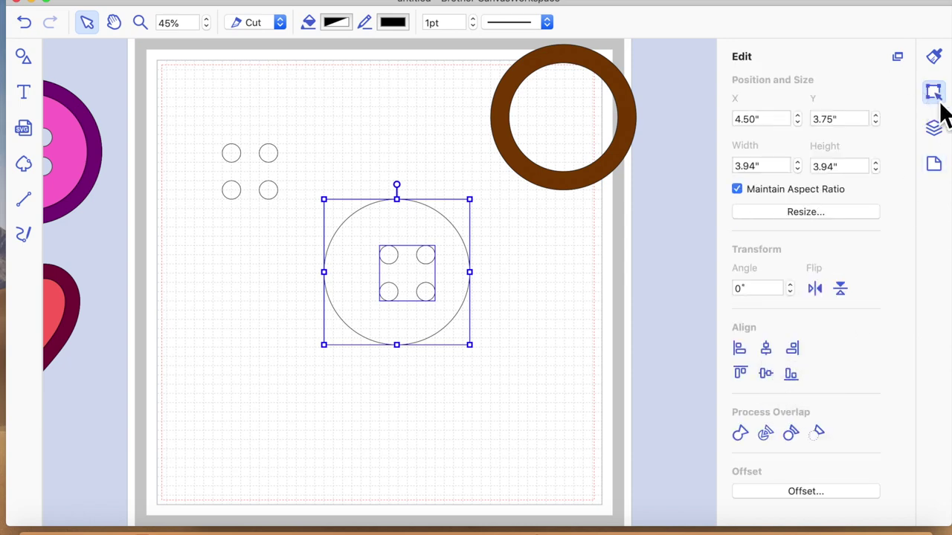
pyautogui.click(768, 350)
pyautogui.click(768, 375)
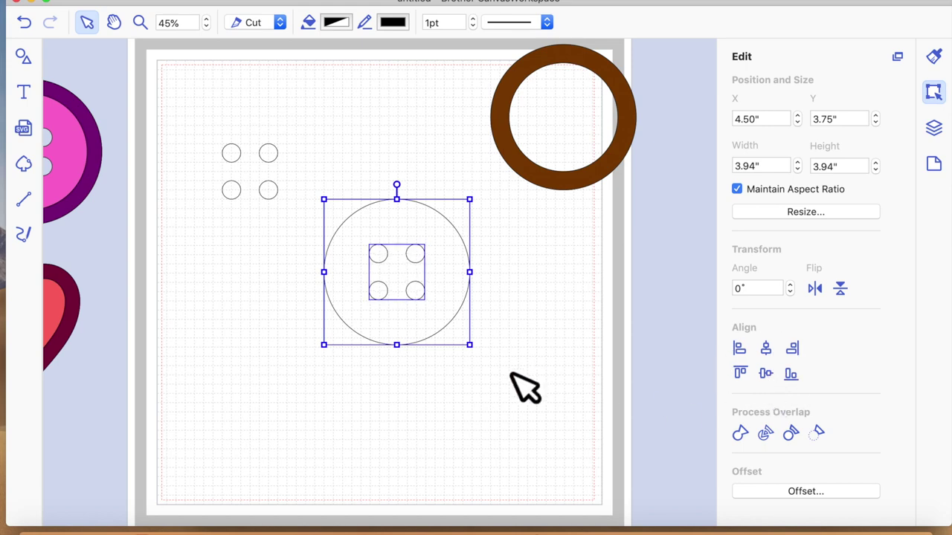
pyautogui.click(485, 404)
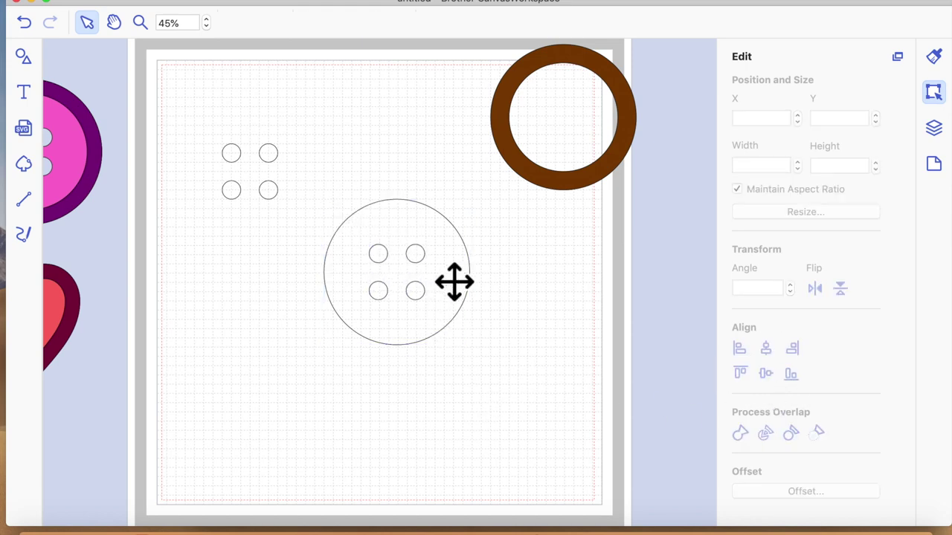
# - Cut the four centered small circles out of the large circle as holes, making one button base shape
pyautogui.moveTo(316, 159); pyautogui.dragTo(465, 347)
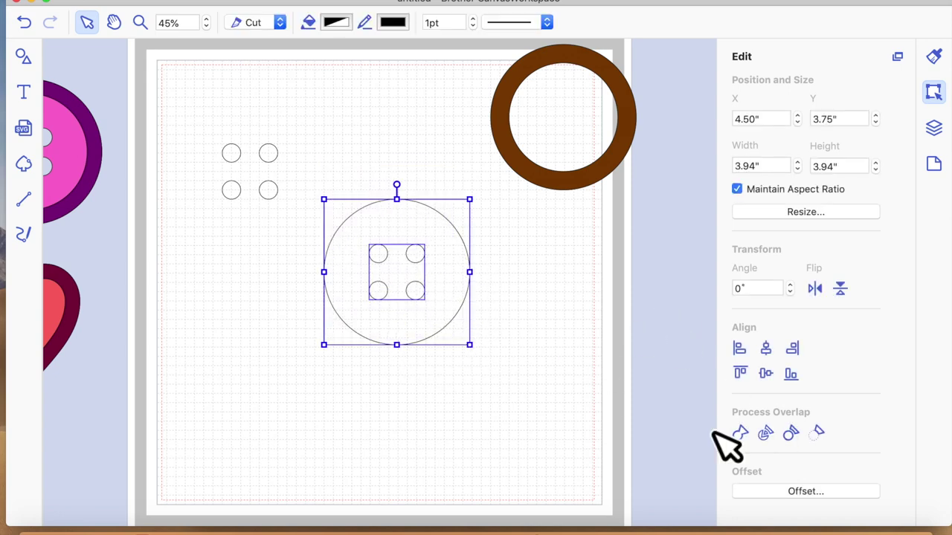
pyautogui.click(817, 437)
pyautogui.click(558, 446)
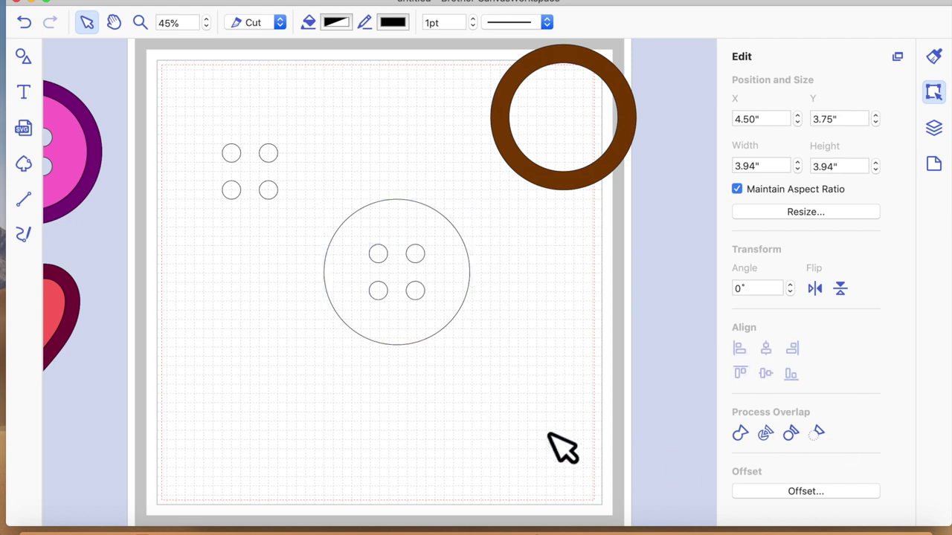
# - Fill the button base with the Cantaloupe color
pyautogui.click(450, 317)
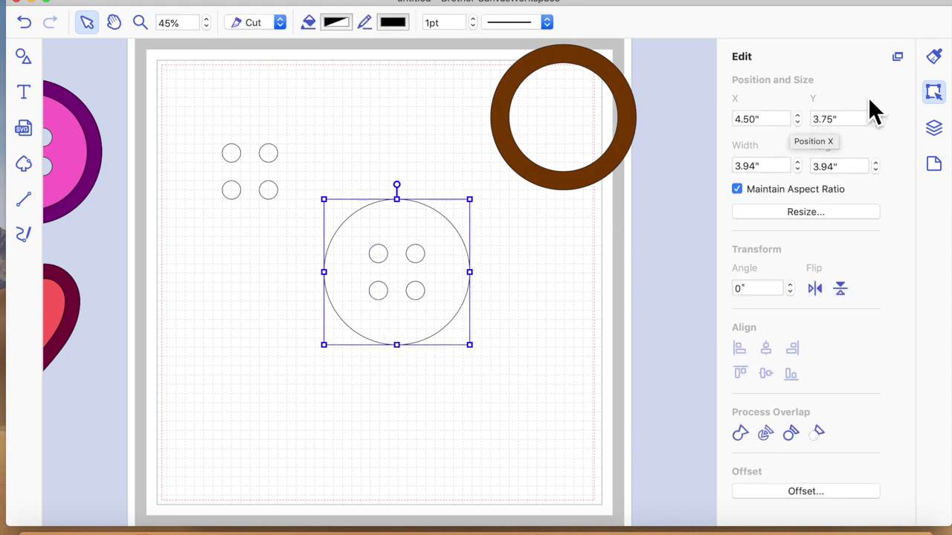
pyautogui.click(934, 58)
pyautogui.click(769, 175)
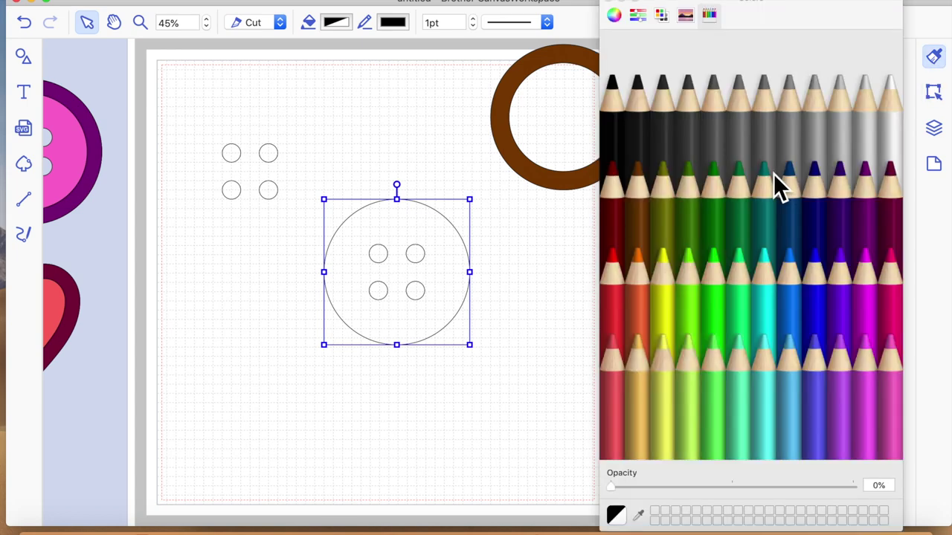
pyautogui.click(690, 247)
pyautogui.click(659, 396)
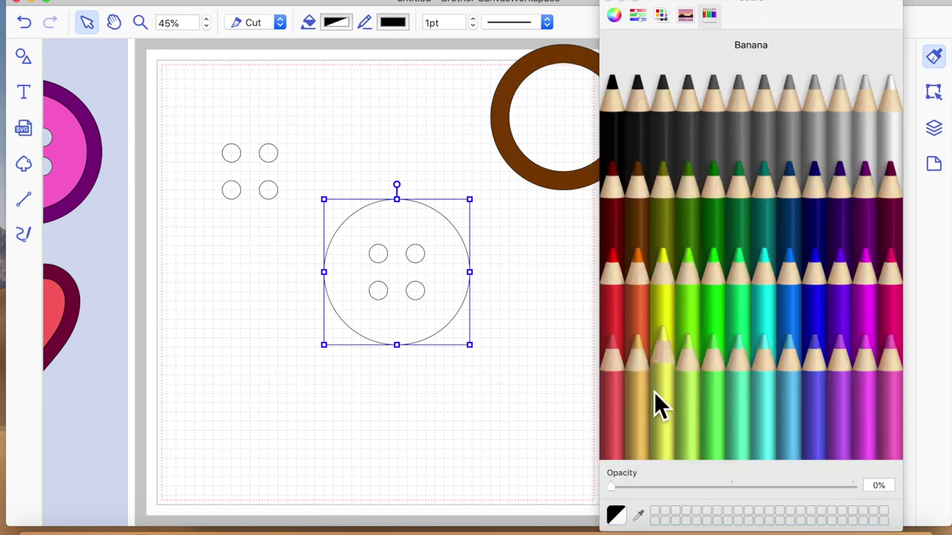
pyautogui.click(639, 391)
pyautogui.click(480, 406)
# - Move the brown ring over the button base and bring it in front of the base
pyautogui.moveTo(549, 186); pyautogui.dragTo(374, 320)
pyautogui.click(527, 199)
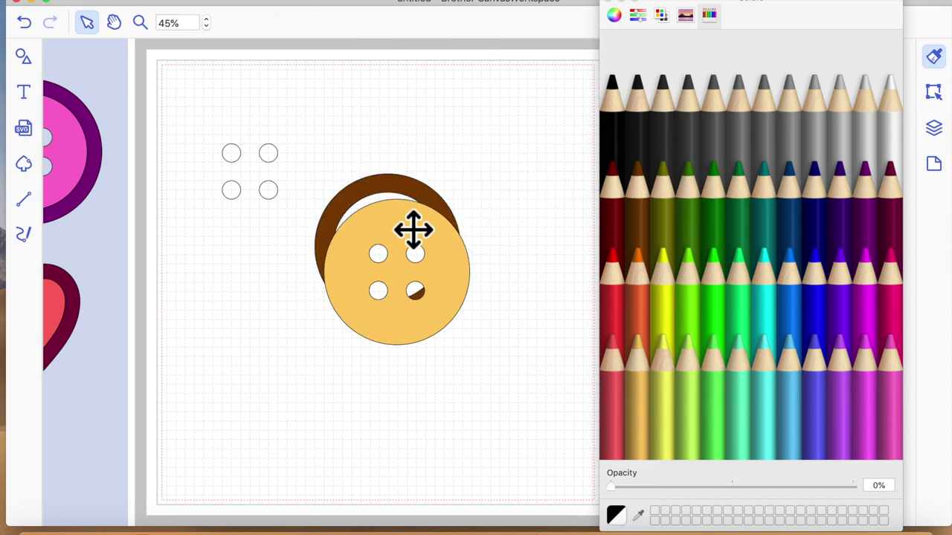
pyautogui.click(420, 201)
pyautogui.rightClick(412, 187)
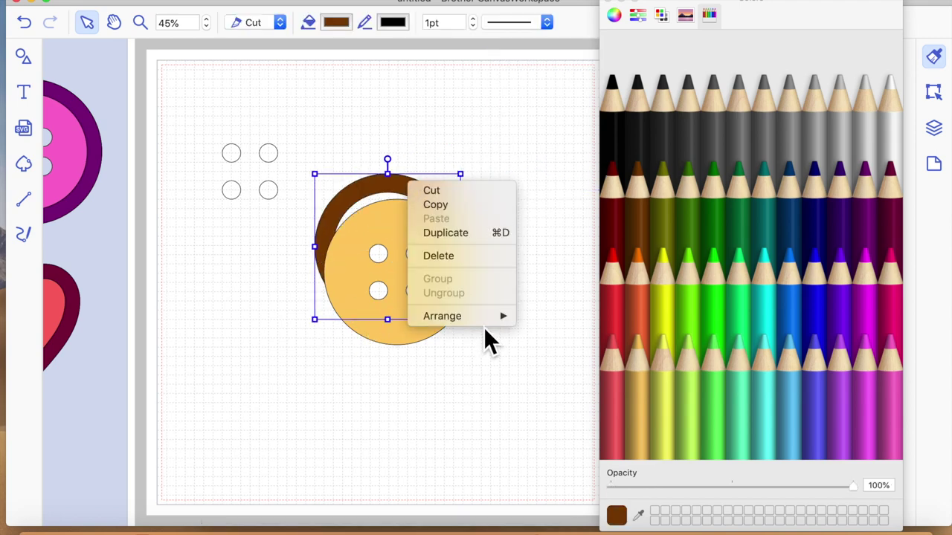
pyautogui.moveTo(484, 321)
pyautogui.click(594, 322)
# - Center-align the brown ring and the button base horizontally and vertically
pyautogui.moveTo(365, 135); pyautogui.dragTo(484, 353)
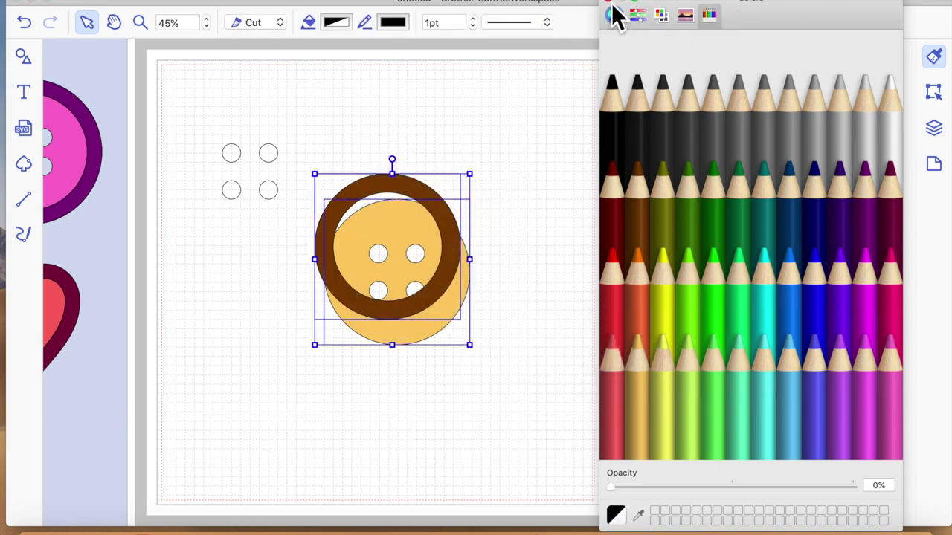
pyautogui.click(607, 2)
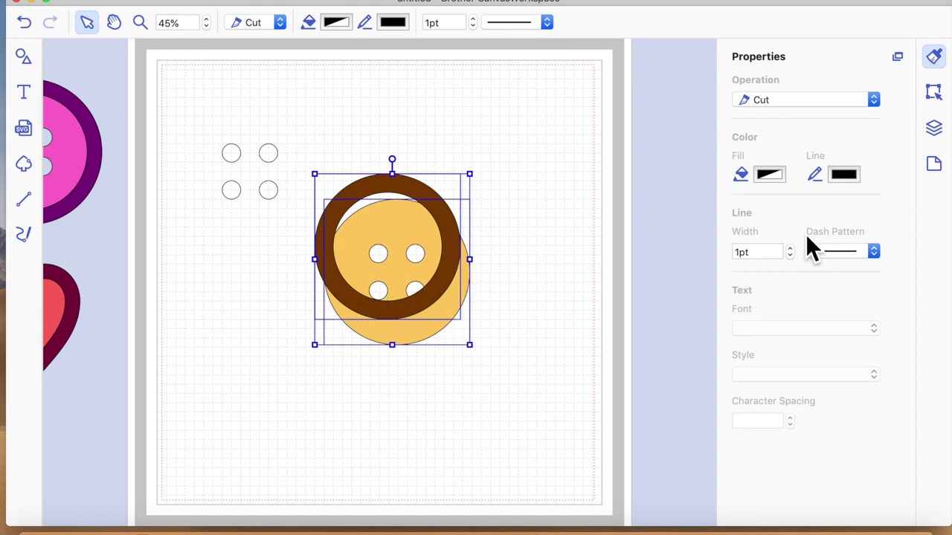
pyautogui.click(937, 93)
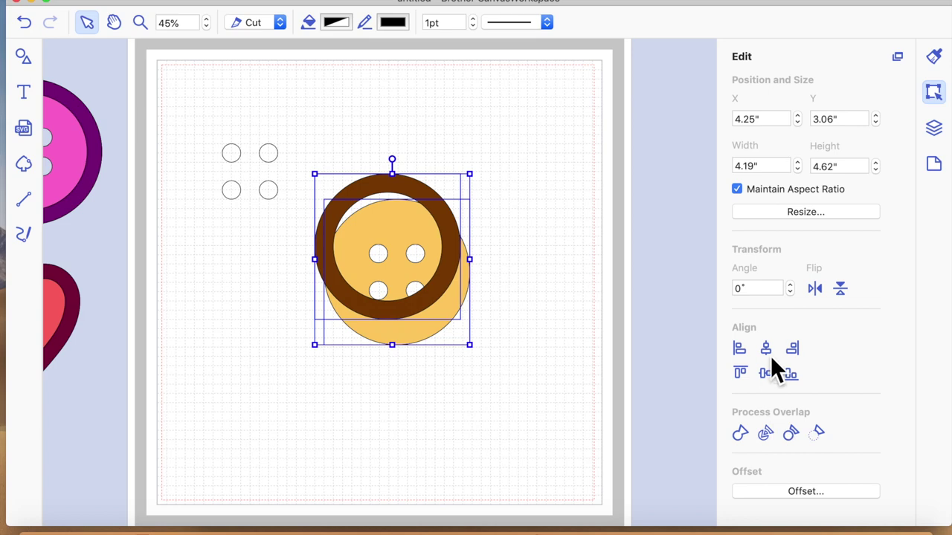
pyautogui.click(771, 354)
pyautogui.click(773, 370)
pyautogui.click(533, 397)
# - Move the ring and base together to the upper-right area of the mat
pyautogui.moveTo(287, 152); pyautogui.dragTo(480, 334)
pyautogui.moveTo(427, 215); pyautogui.dragTo(539, 117)
pyautogui.click(540, 278)
# - Create inward offset lines with round corners on the brown ring, leaving the original as is and making the outer offset about 3.86" wide
pyautogui.click(536, 224)
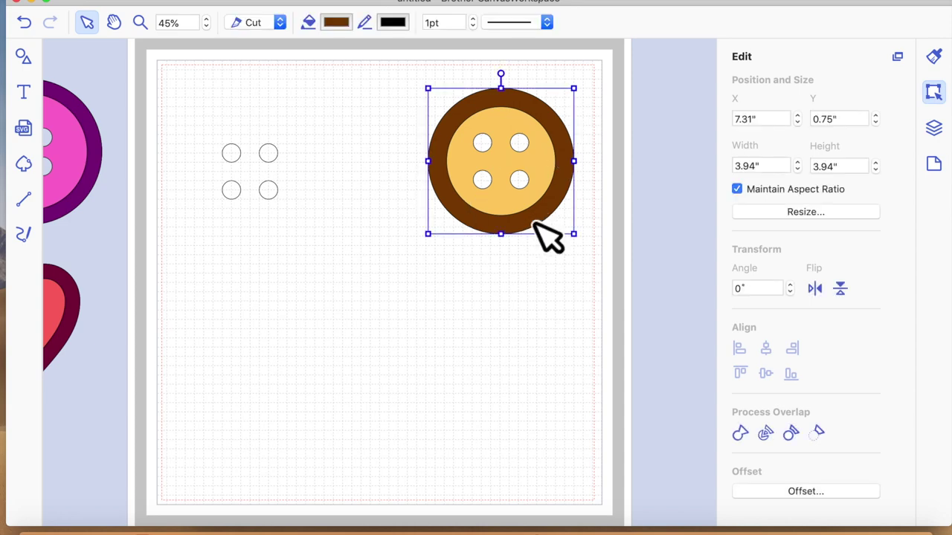
pyautogui.click(844, 491)
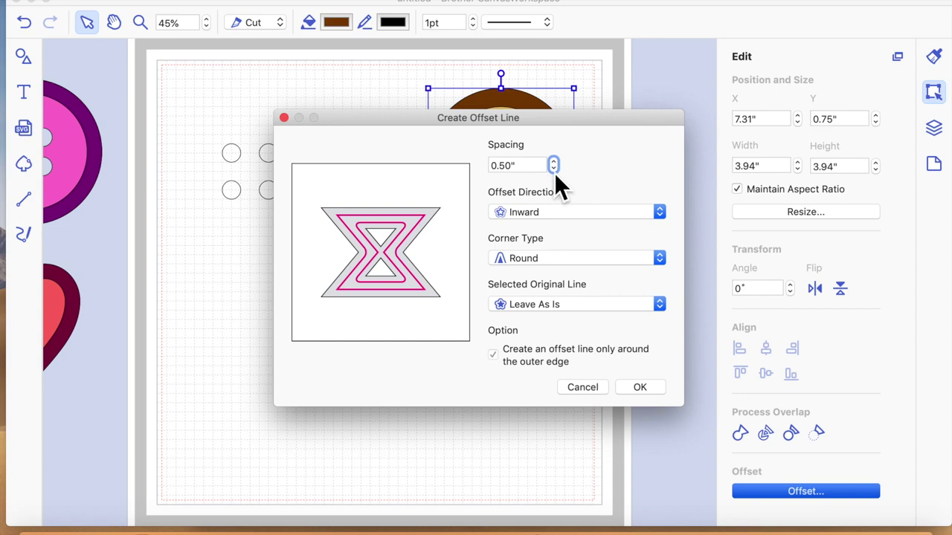
pyautogui.click(554, 171)
pyautogui.click(555, 170)
pyautogui.click(554, 171)
pyautogui.click(554, 171)
pyautogui.click(554, 170)
pyautogui.click(555, 170)
pyautogui.click(554, 170)
pyautogui.click(554, 171)
pyautogui.click(554, 170)
pyautogui.click(554, 170)
pyautogui.click(554, 170)
pyautogui.click(554, 170)
pyautogui.click(640, 388)
pyautogui.click(545, 229)
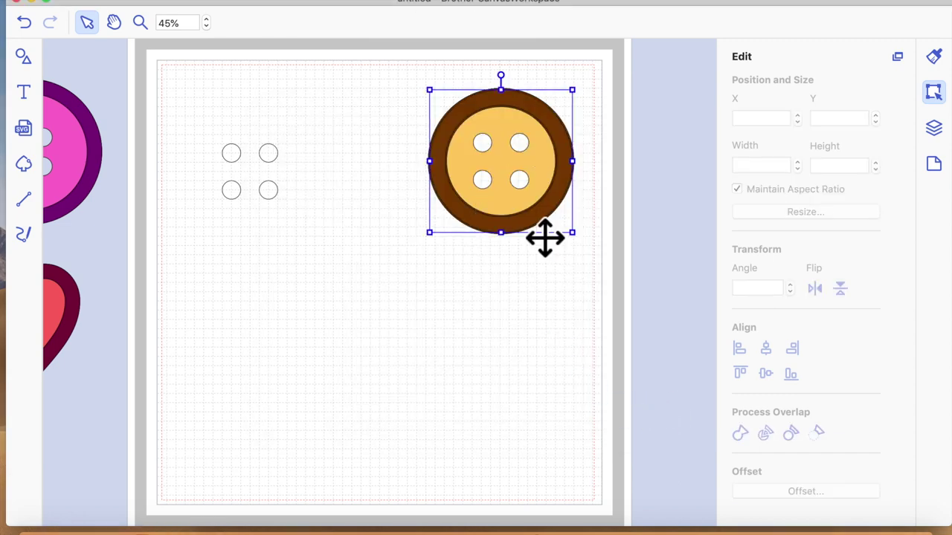
# - Try the widely spaced dotted pattern and the tightly spaced dotted pattern on the ring's offset lines
pyautogui.click(546, 23)
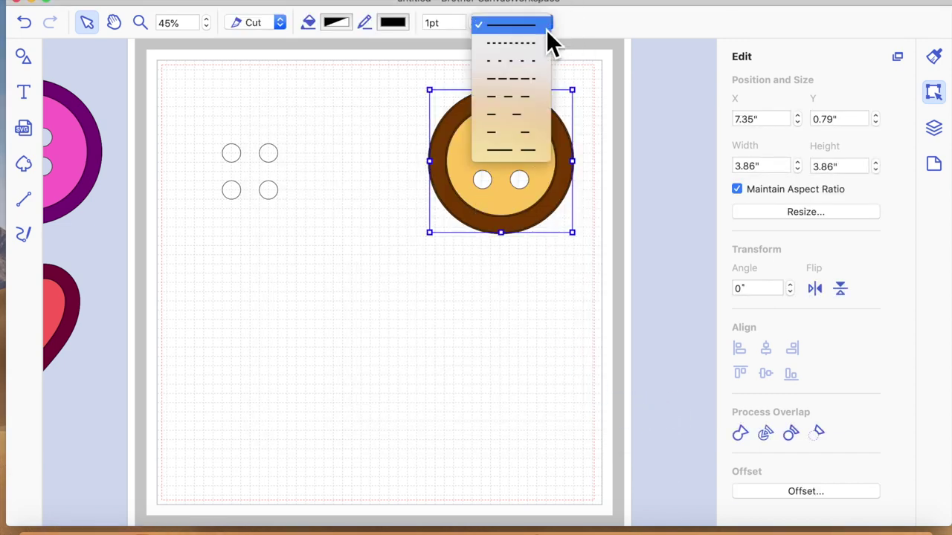
pyautogui.click(528, 63)
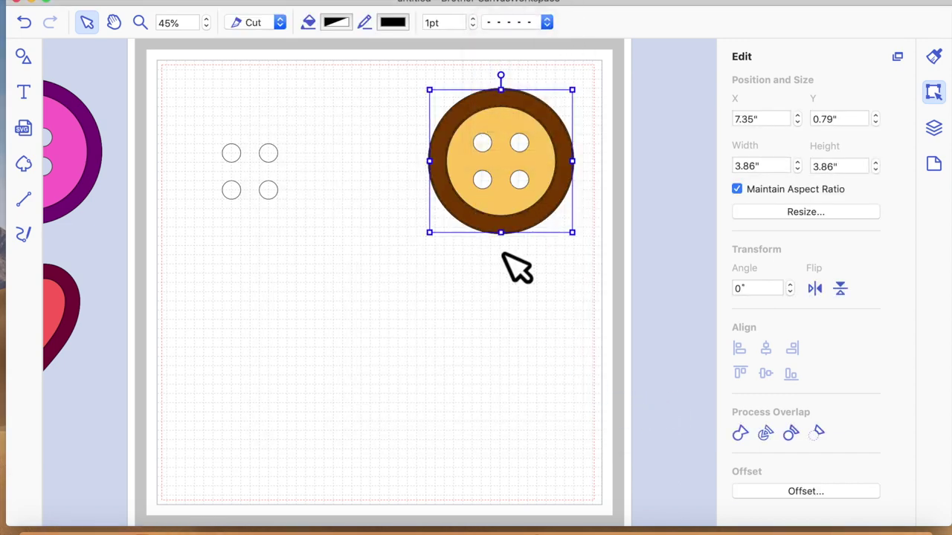
pyautogui.click(547, 23)
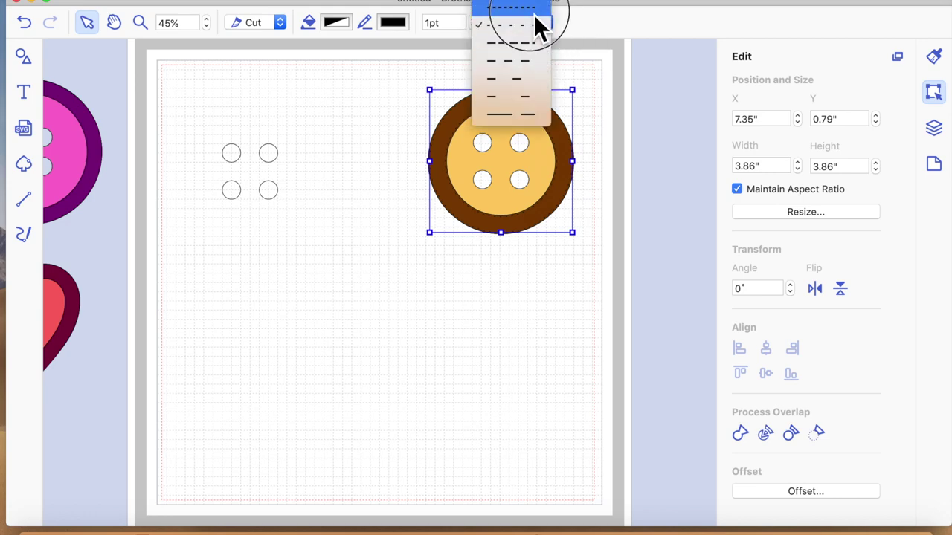
pyautogui.click(532, 10)
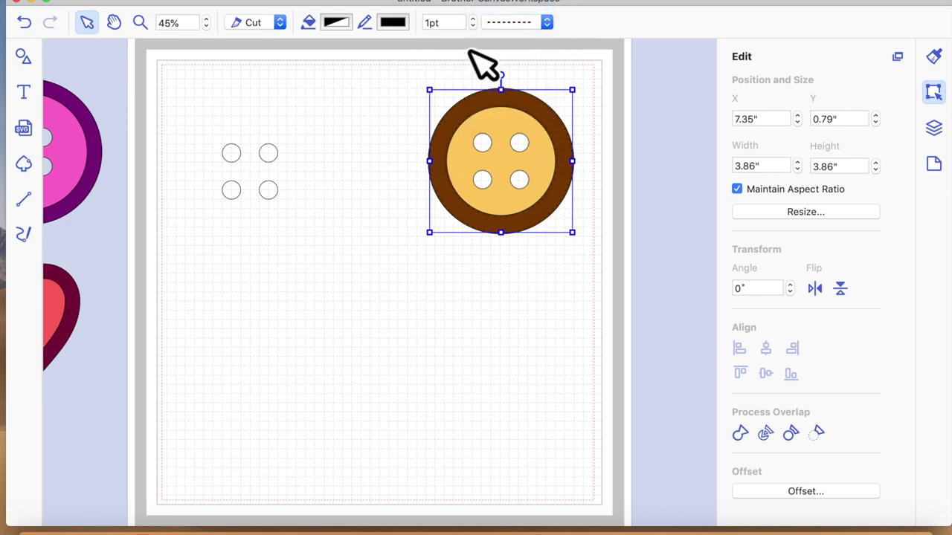
# - Apply the closely spaced medium-dash pattern to the ring's offset lines
pyautogui.click(549, 30)
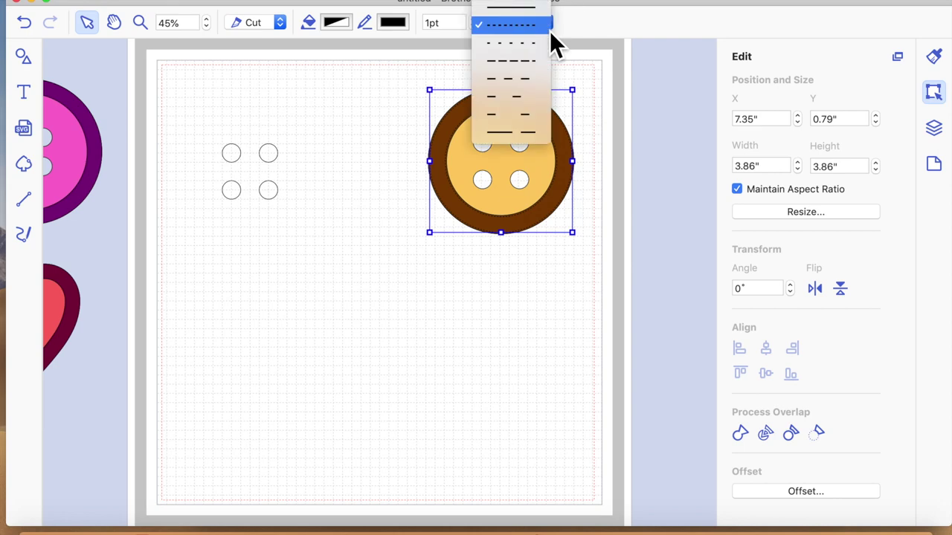
pyautogui.click(526, 68)
pyautogui.click(488, 372)
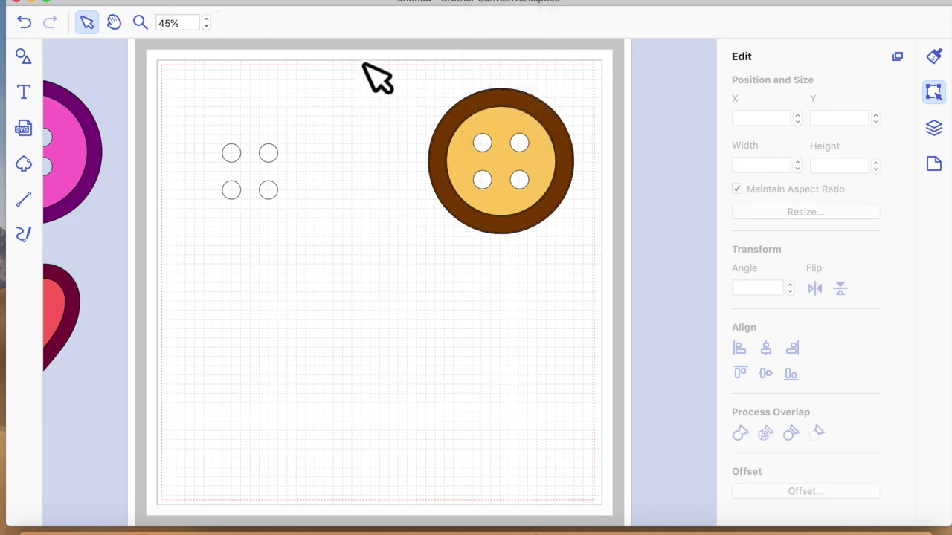
# - Try filling the dashed offset lines with Banana and Tangerine, and undo both fills
pyautogui.click(565, 223)
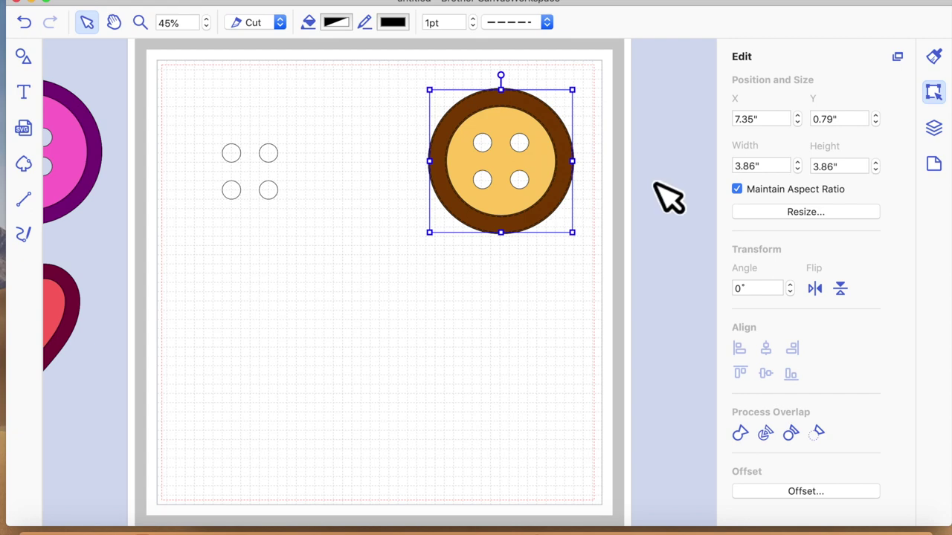
pyautogui.click(935, 58)
pyautogui.click(773, 177)
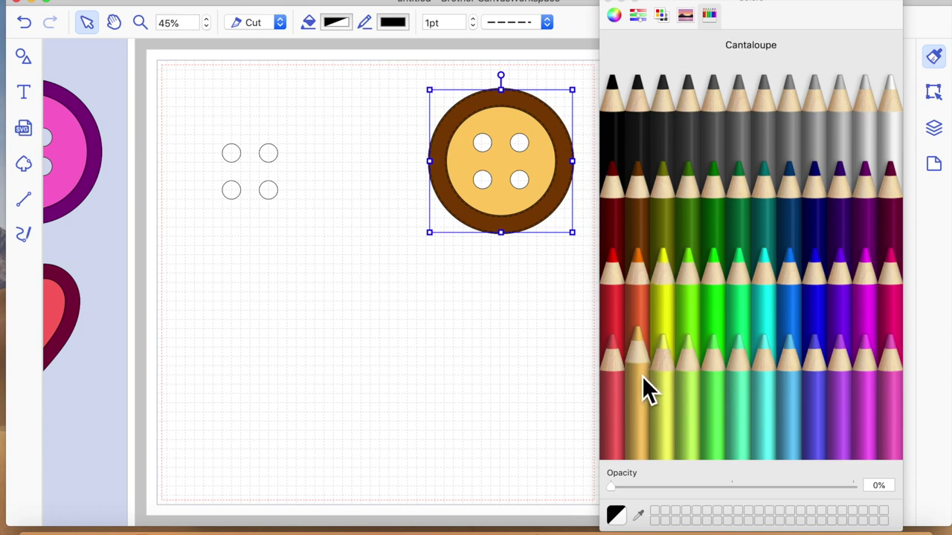
pyautogui.click(670, 386)
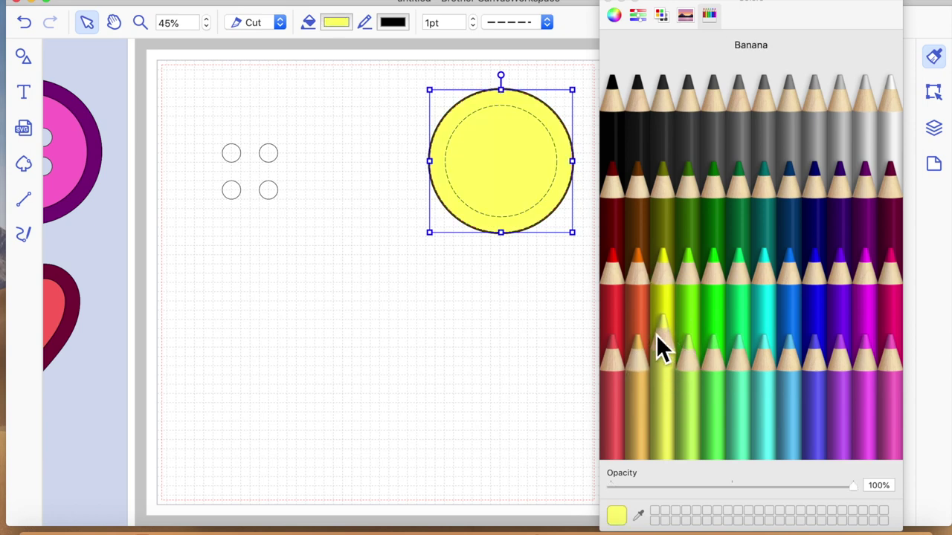
pyautogui.click(645, 297)
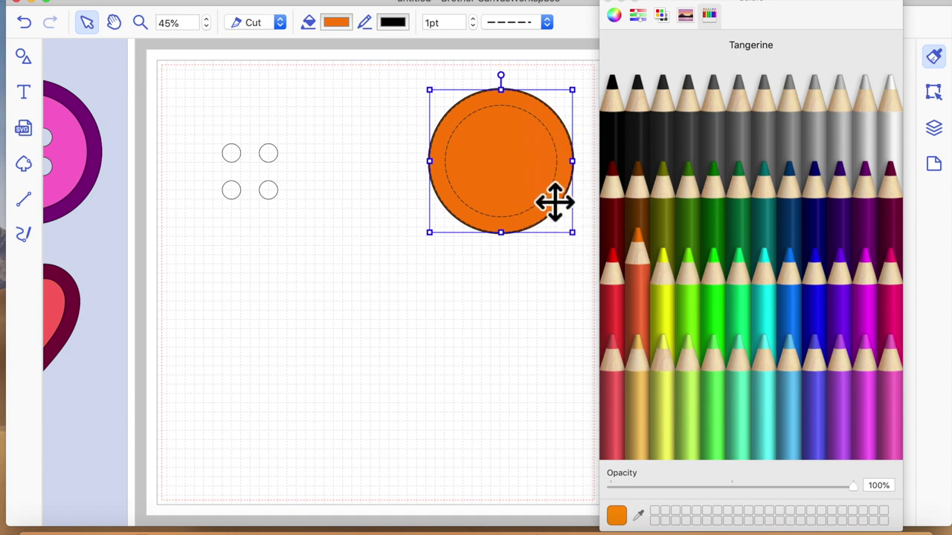
pyautogui.click(31, 27)
pyautogui.click(28, 26)
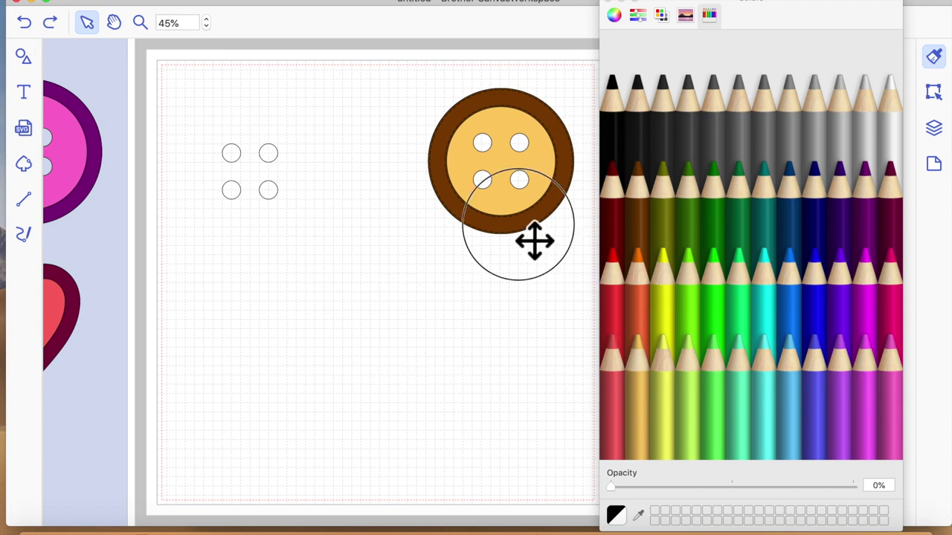
# - Try moving the dashed offset lines down off the ring and undo the move
pyautogui.click(534, 238)
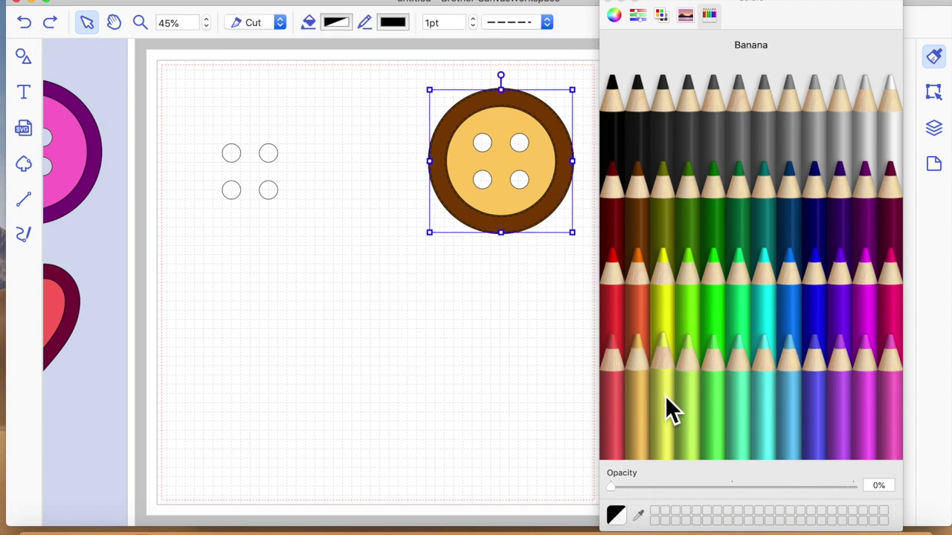
pyautogui.click(608, 3)
pyautogui.moveTo(569, 141); pyautogui.dragTo(575, 223)
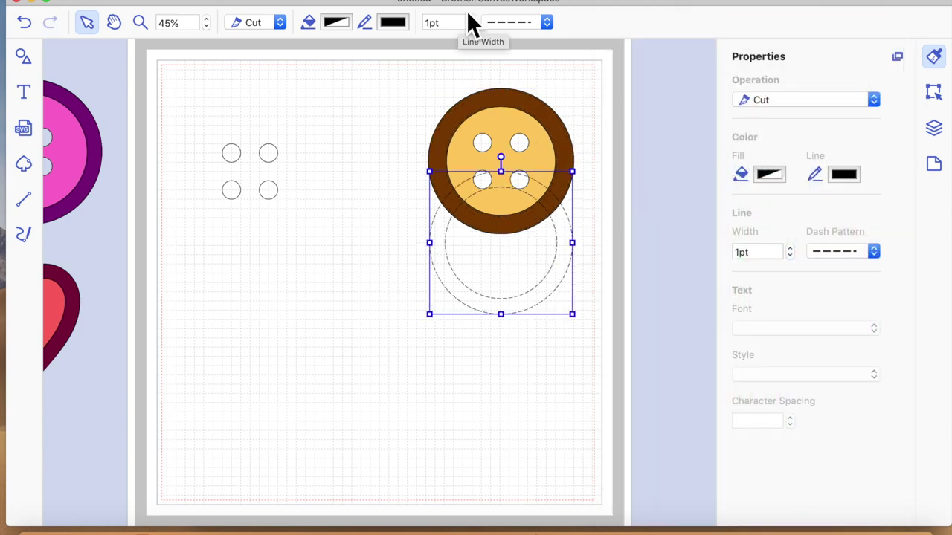
pyautogui.click(27, 21)
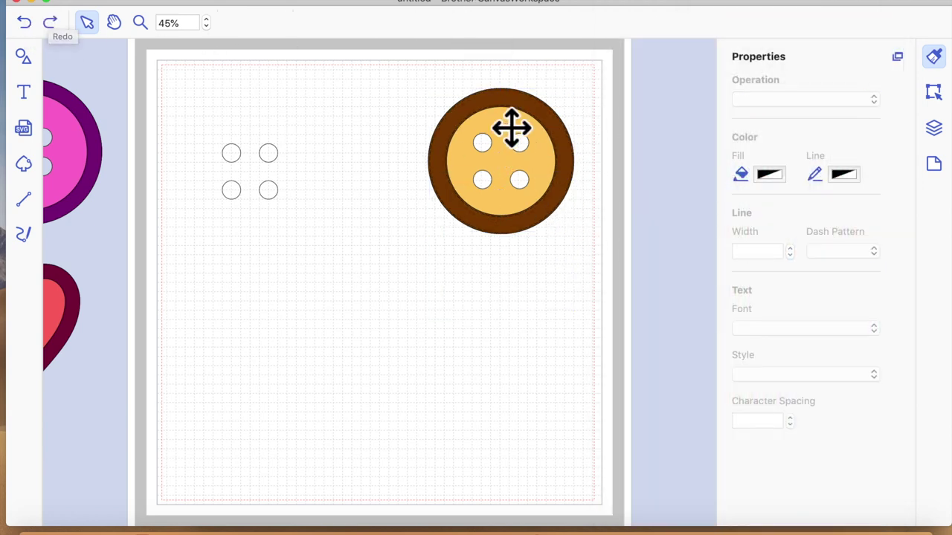
# - Hide the cantaloupe button base with the four holes in the layer list
pyautogui.click(538, 151)
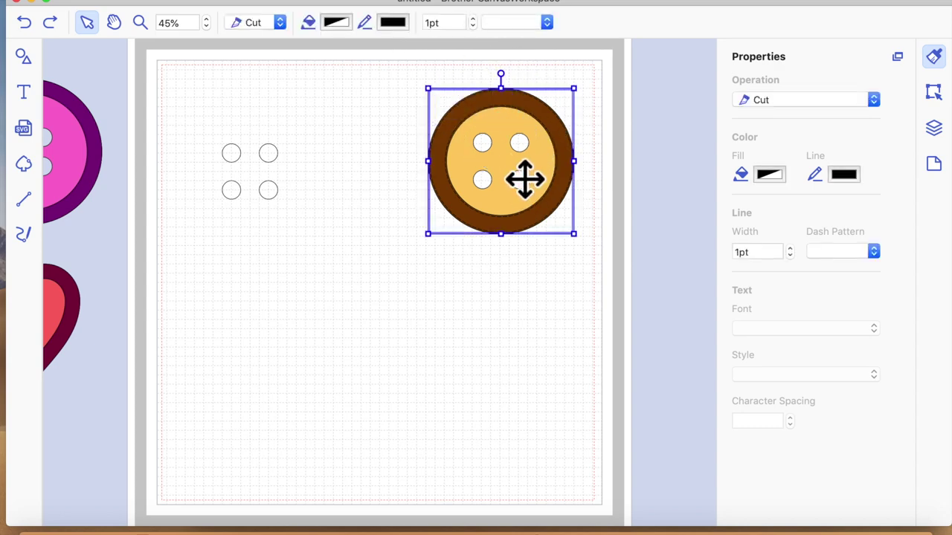
pyautogui.click(536, 320)
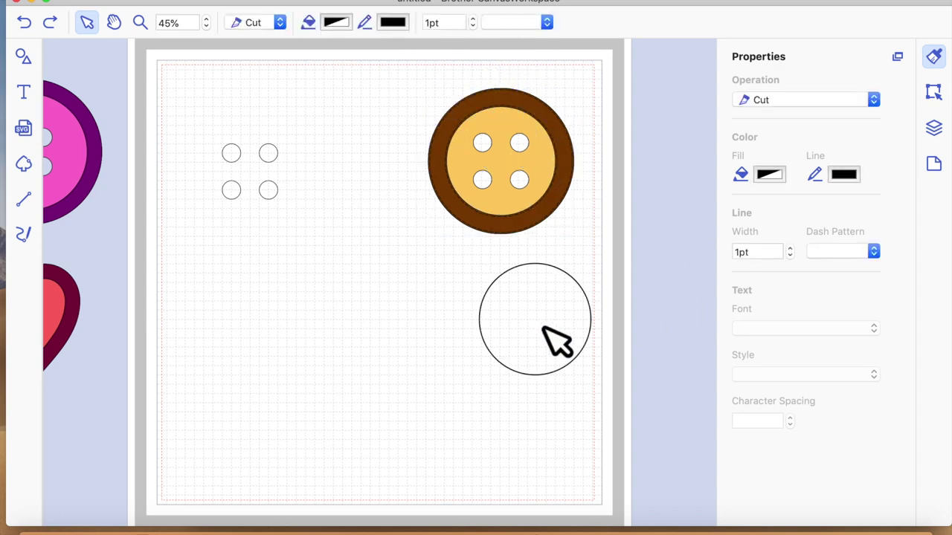
pyautogui.click(934, 129)
pyautogui.click(778, 153)
pyautogui.click(885, 152)
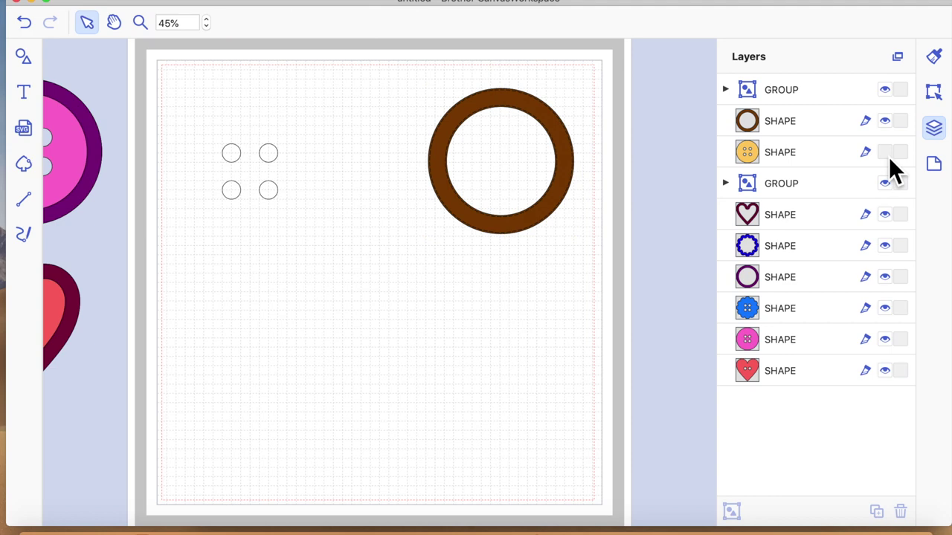
# - Group the brown ring with its dashed offset lines and move the group slightly down and left on the mat
pyautogui.moveTo(406, 82); pyautogui.dragTo(580, 223)
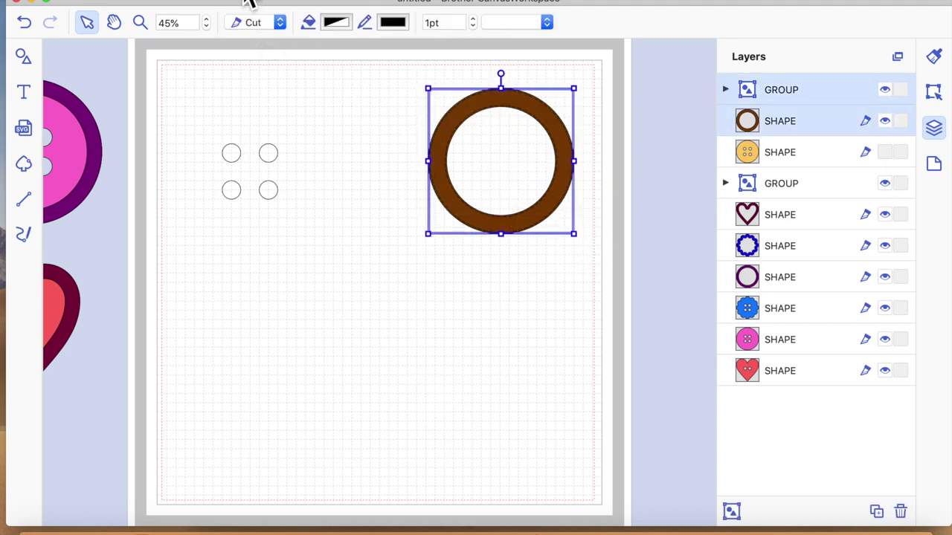
pyautogui.click(281, 3)
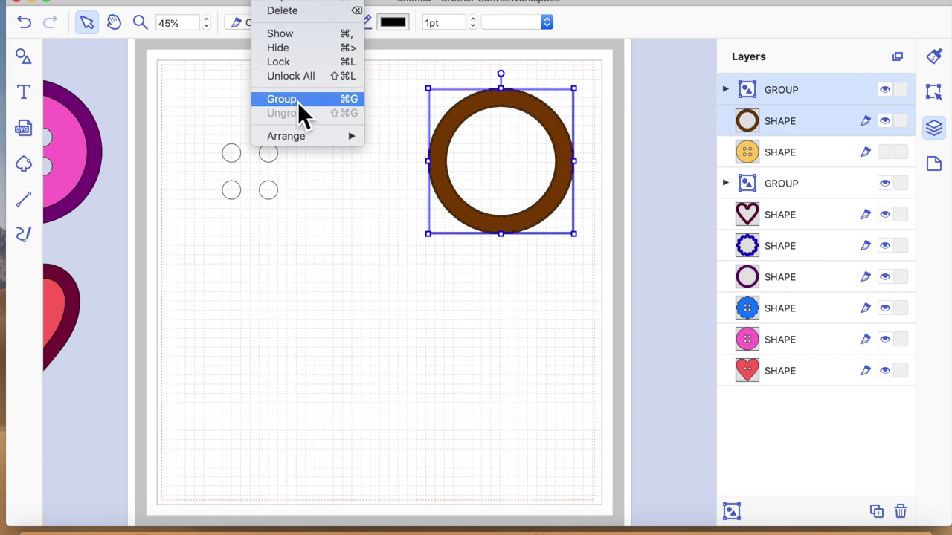
pyautogui.click(299, 99)
pyautogui.moveTo(500, 236); pyautogui.dragTo(472, 266)
# - Try filling the grouped brown ring and dashed lines with Magnesium grey, and undo the fill
pyautogui.click(934, 58)
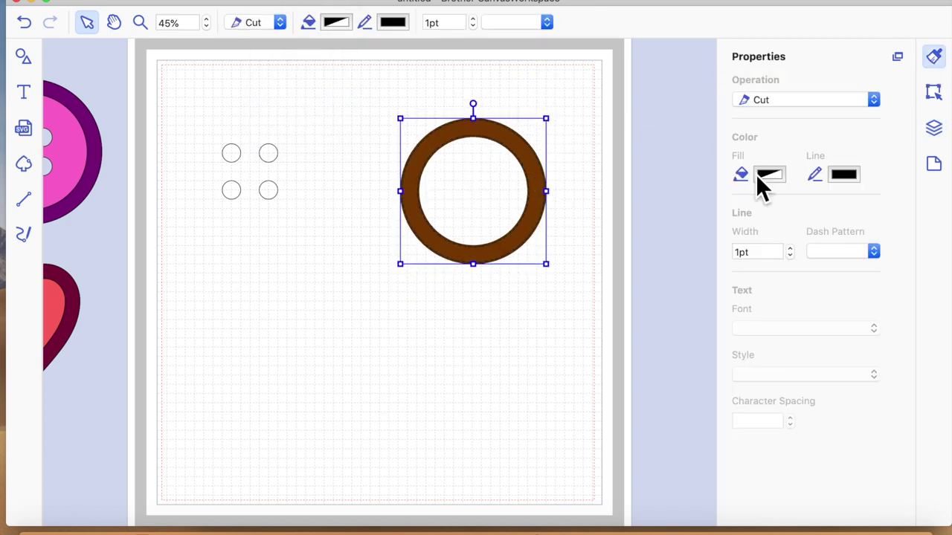
pyautogui.click(769, 173)
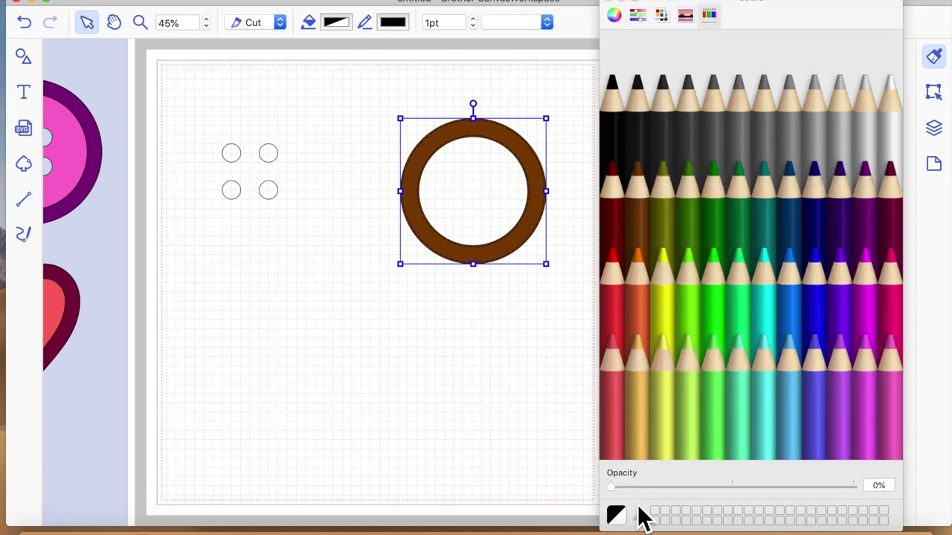
pyautogui.click(541, 273)
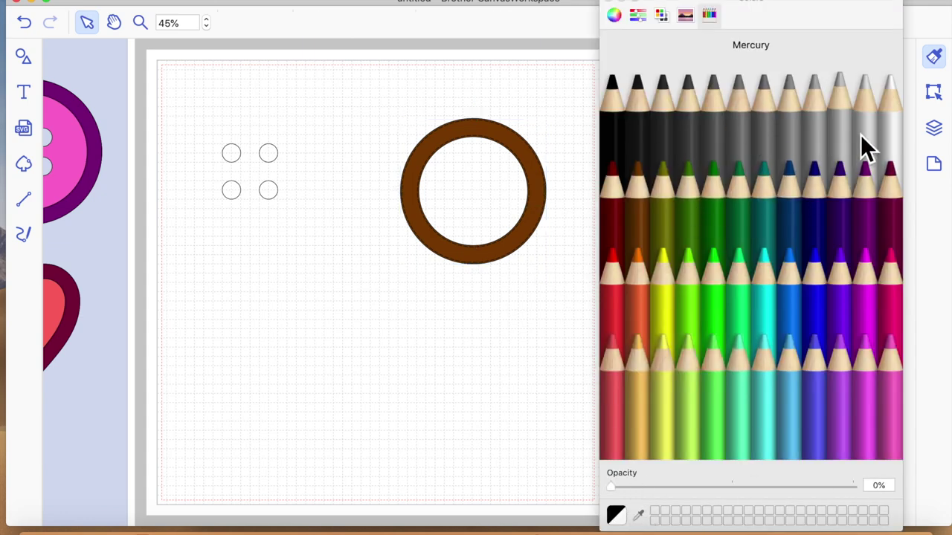
pyautogui.click(670, 214)
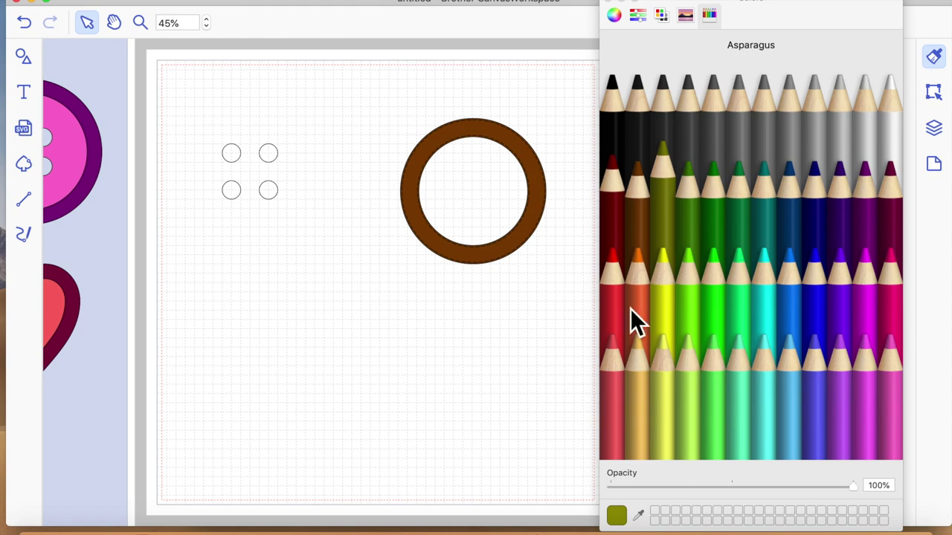
pyautogui.click(524, 252)
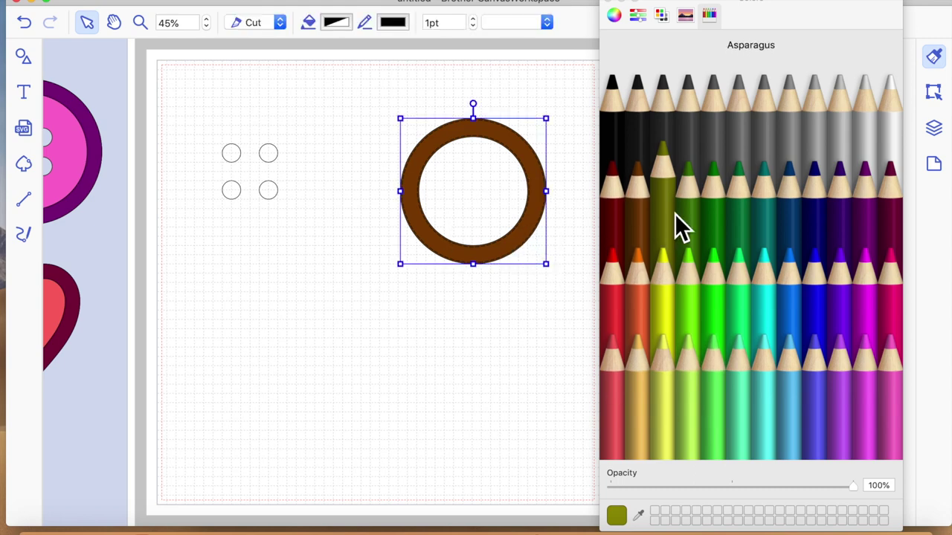
pyautogui.click(818, 123)
pyautogui.click(469, 311)
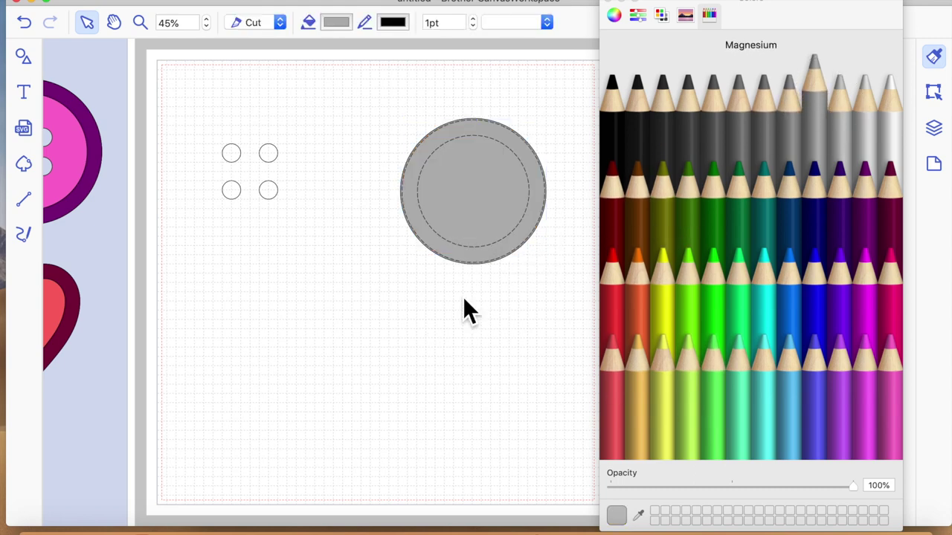
pyautogui.click(494, 187)
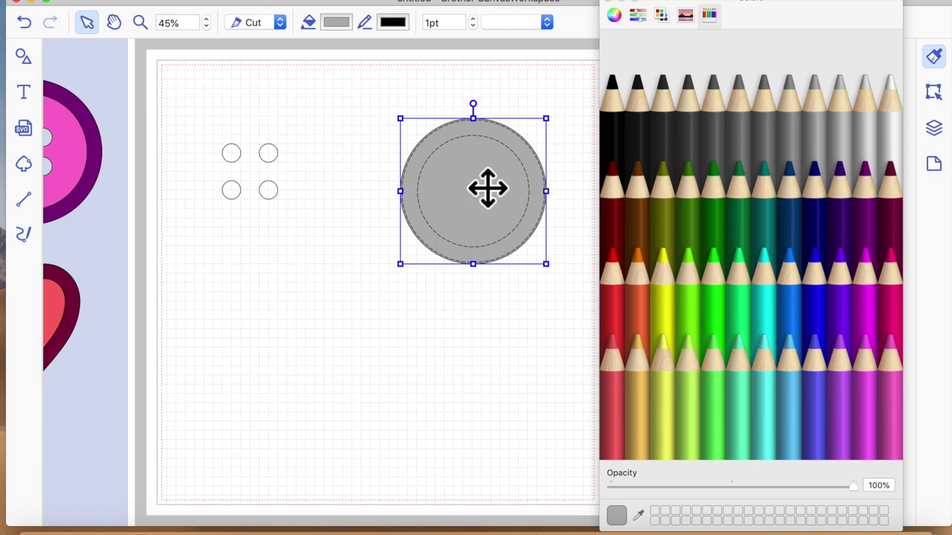
pyautogui.click(609, 3)
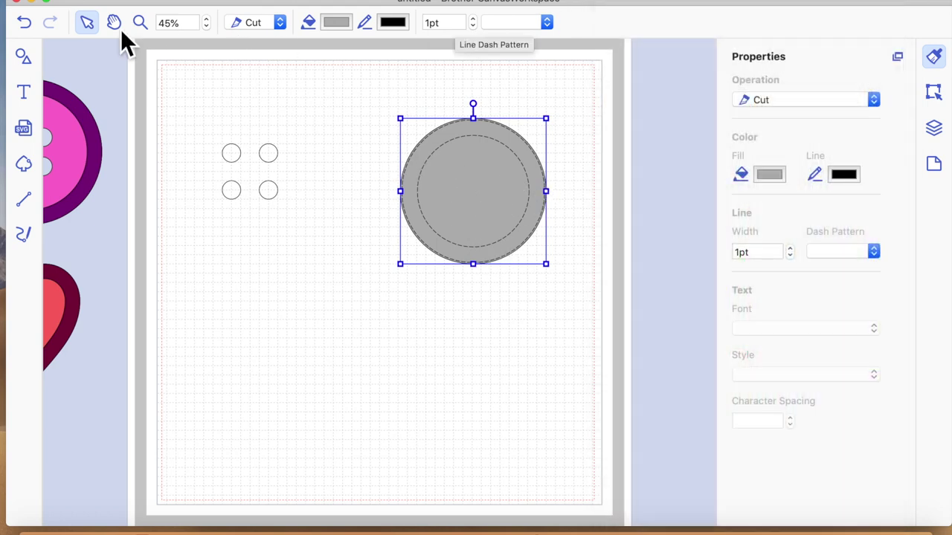
pyautogui.click(31, 21)
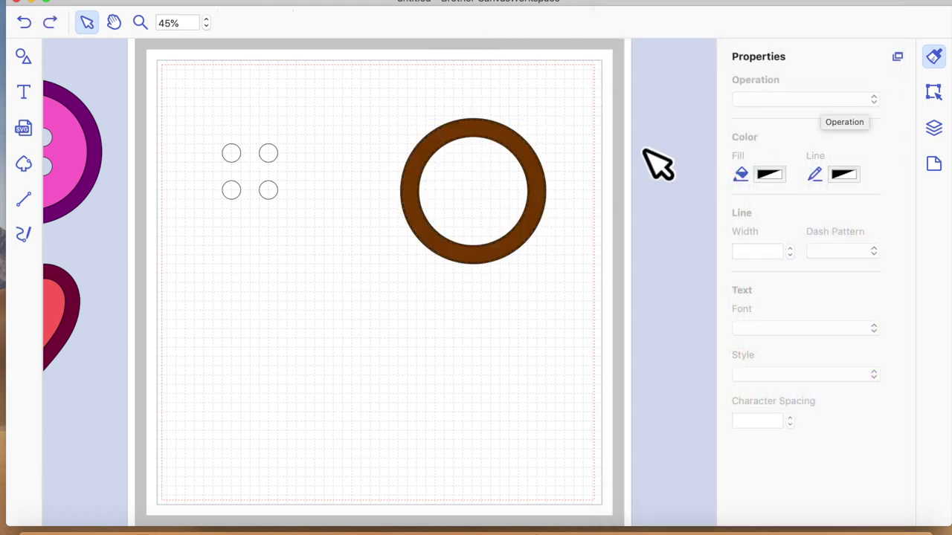
# - Undo the ring group's move, its grouping and the hiding of the cantaloupe button base
pyautogui.scroll(-2, 527, 253)
pyautogui.hscroll(4, 527, 253)
pyautogui.hscroll(3, 517, 240)
pyautogui.hscroll(-5, 517, 241)
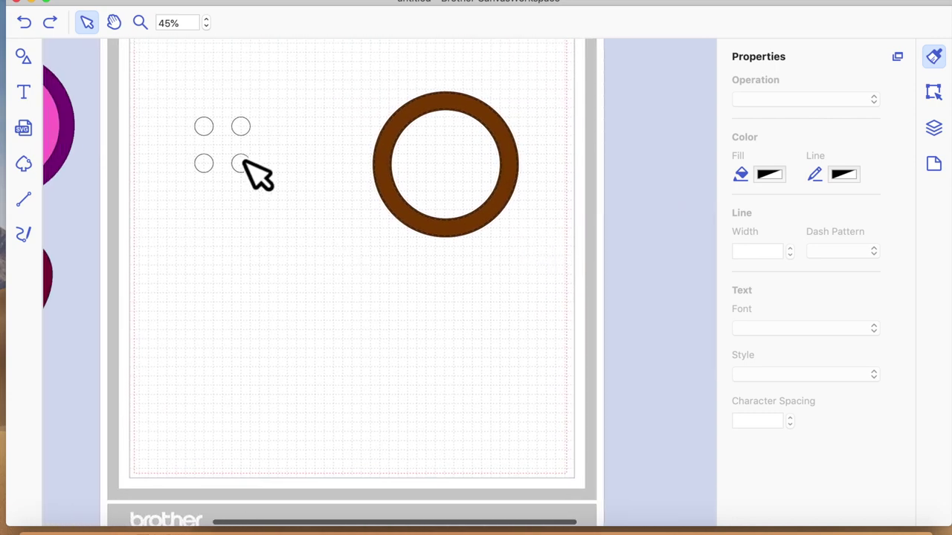
pyautogui.click(24, 25)
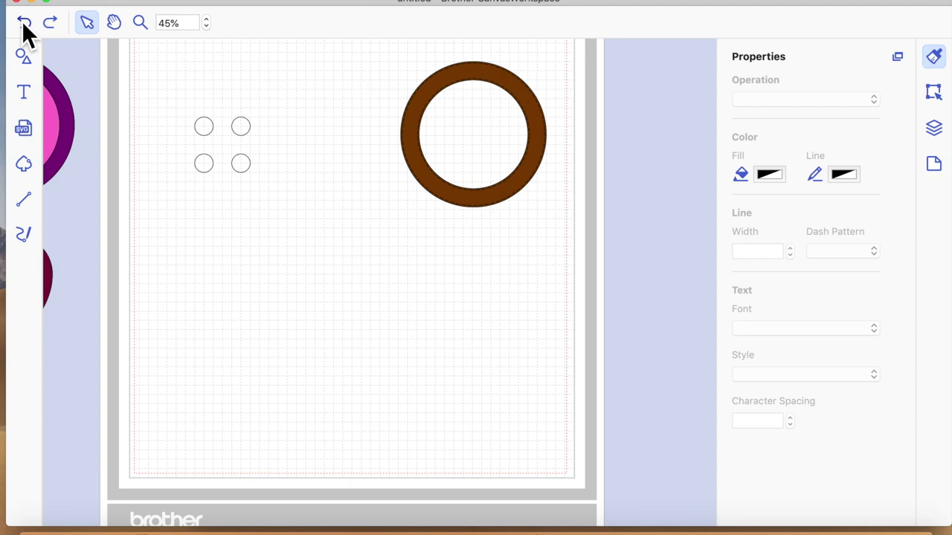
pyautogui.click(30, 26)
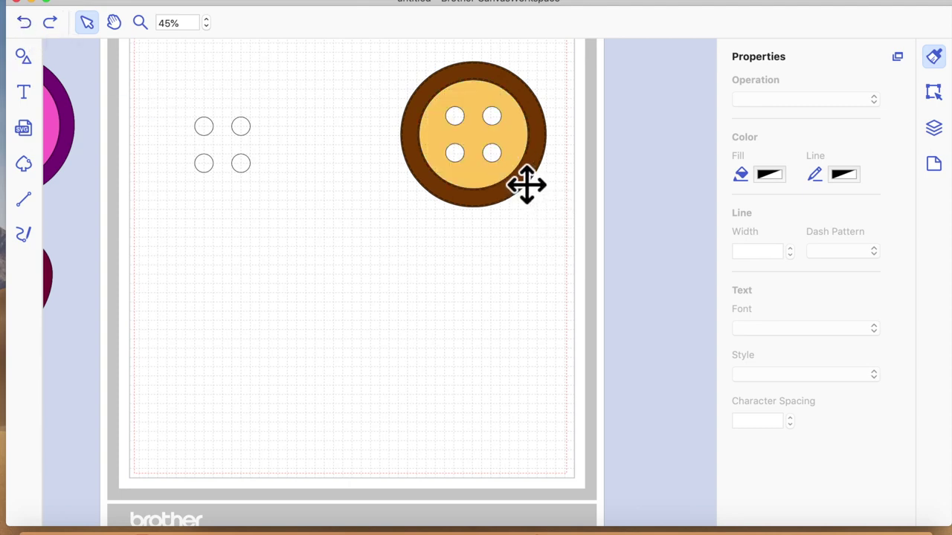
pyautogui.click(527, 184)
pyautogui.click(26, 23)
# - Move the dashed offset lines down off the brown ring and hide the cantaloupe four-hole base layer
pyautogui.click(935, 165)
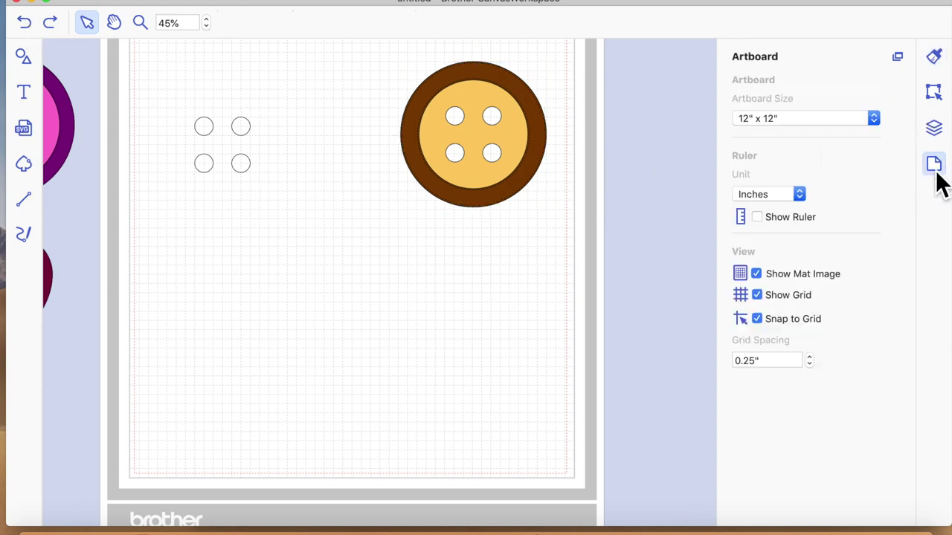
pyautogui.click(934, 129)
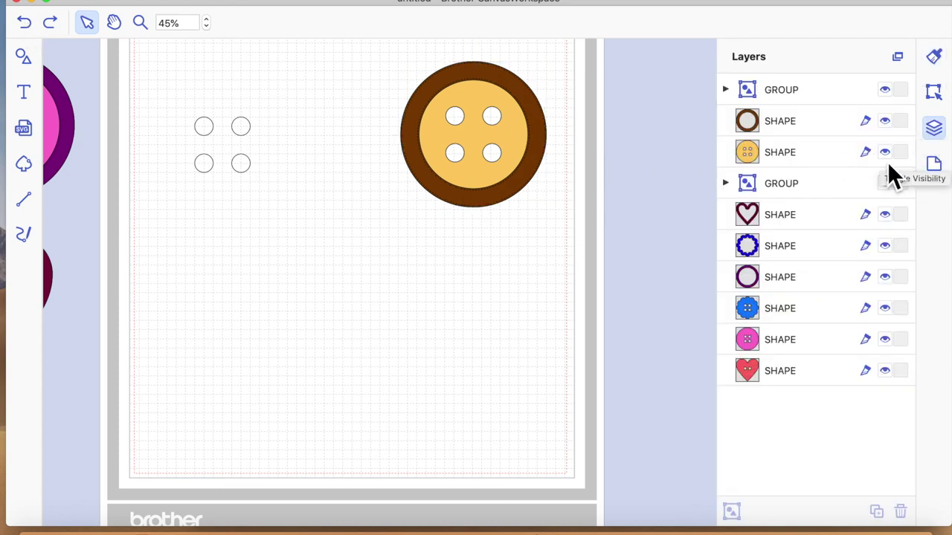
pyautogui.click(536, 164)
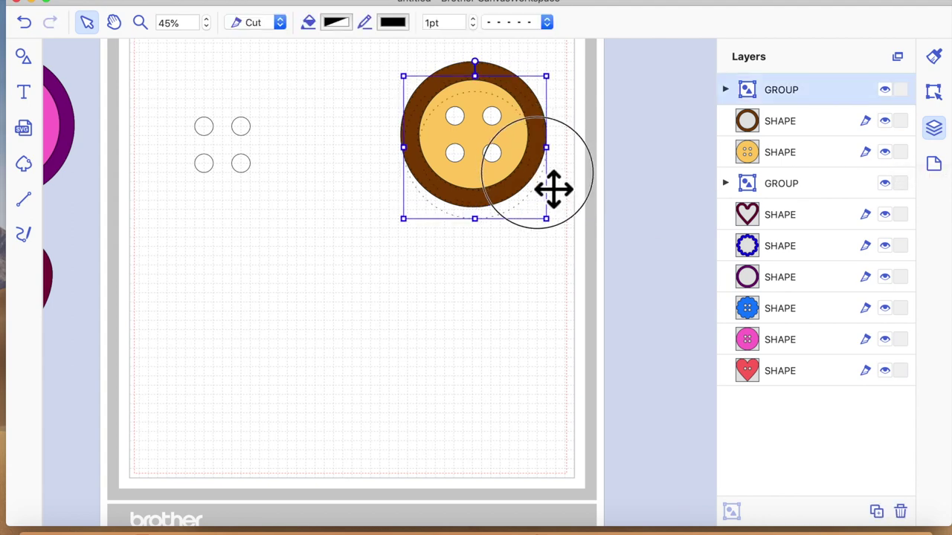
pyautogui.click(889, 153)
pyautogui.click(538, 228)
pyautogui.click(529, 184)
# - Align the brown ring and the dashed offset lines by their vertical centres and group them
pyautogui.moveTo(545, 201); pyautogui.dragTo(421, 104)
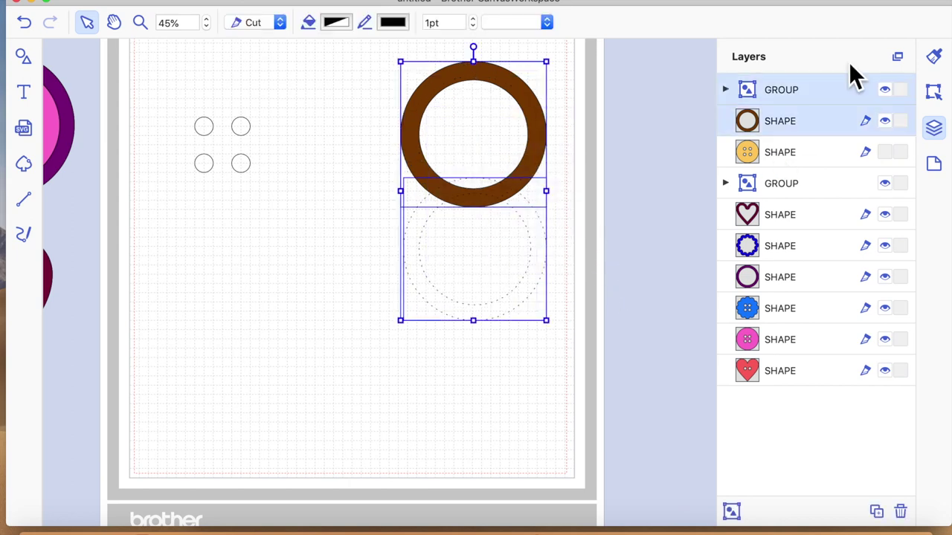
pyautogui.click(934, 91)
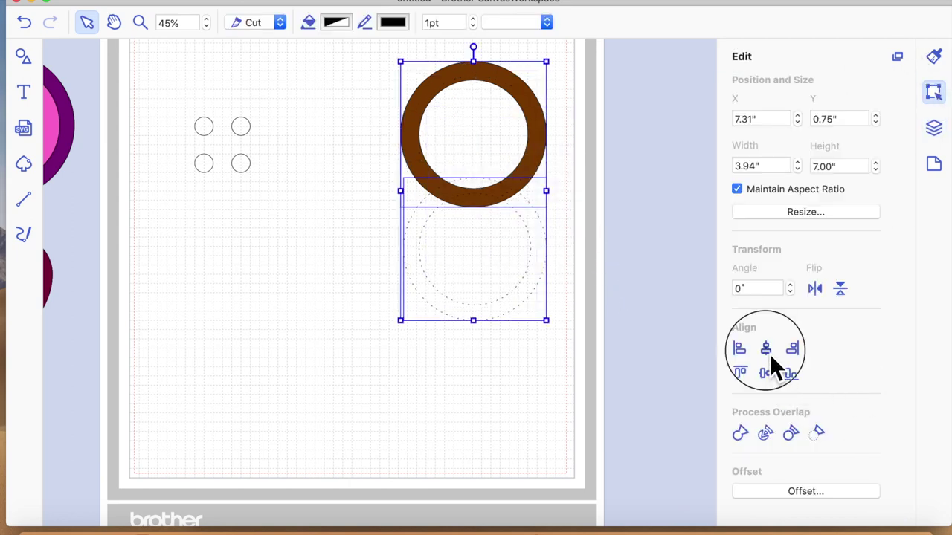
pyautogui.click(768, 375)
pyautogui.click(521, 404)
pyautogui.moveTo(334, 74); pyautogui.dragTo(558, 294)
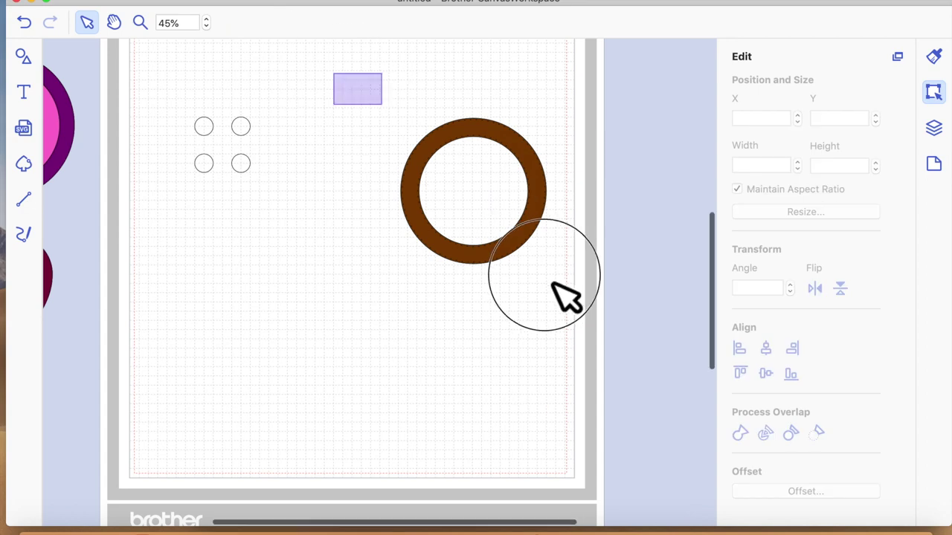
pyautogui.click(275, 2)
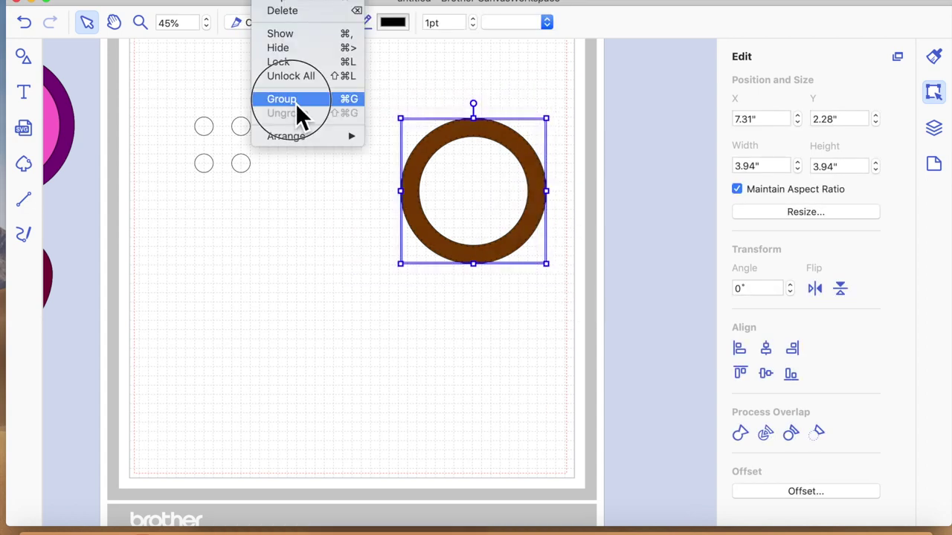
pyautogui.click(296, 102)
pyautogui.click(451, 377)
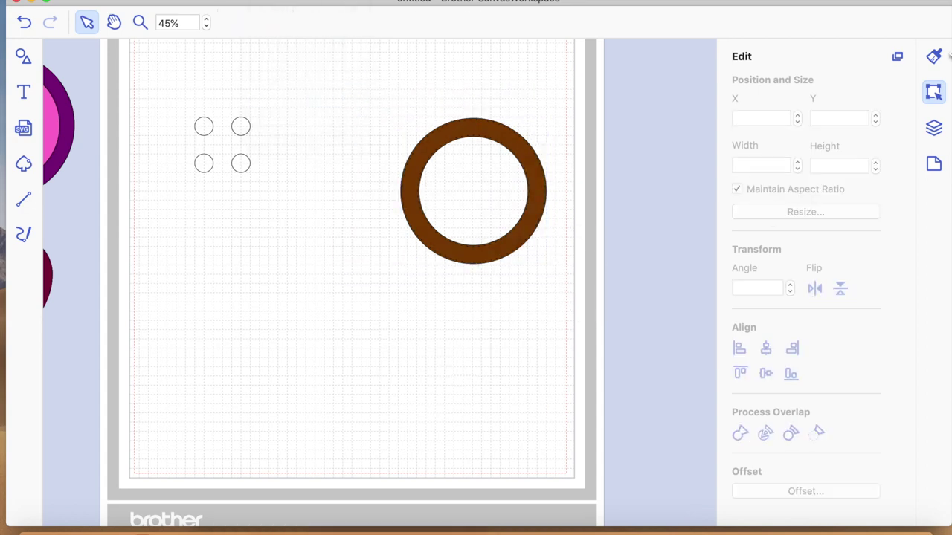
# - Show the cantaloupe base again and align it with the brown ring group by their vertical centres
pyautogui.click(935, 129)
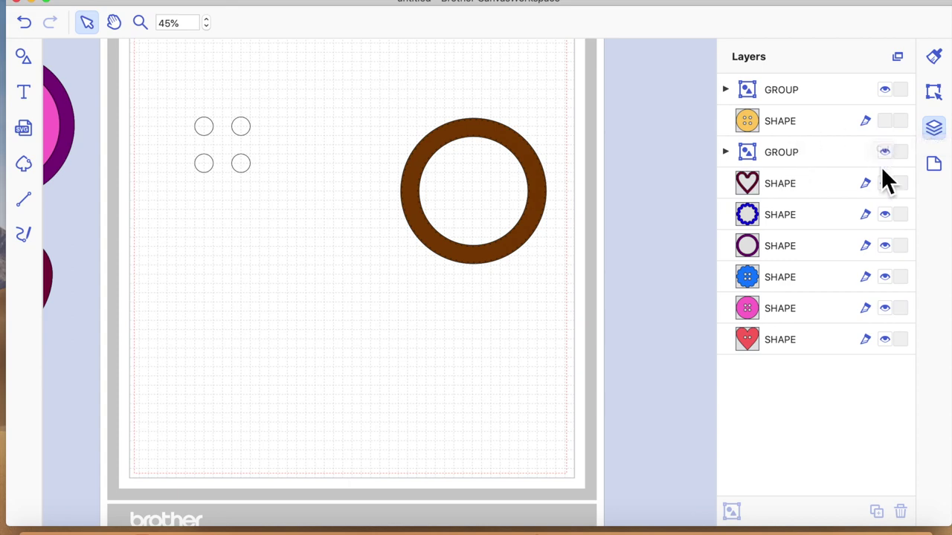
pyautogui.click(886, 123)
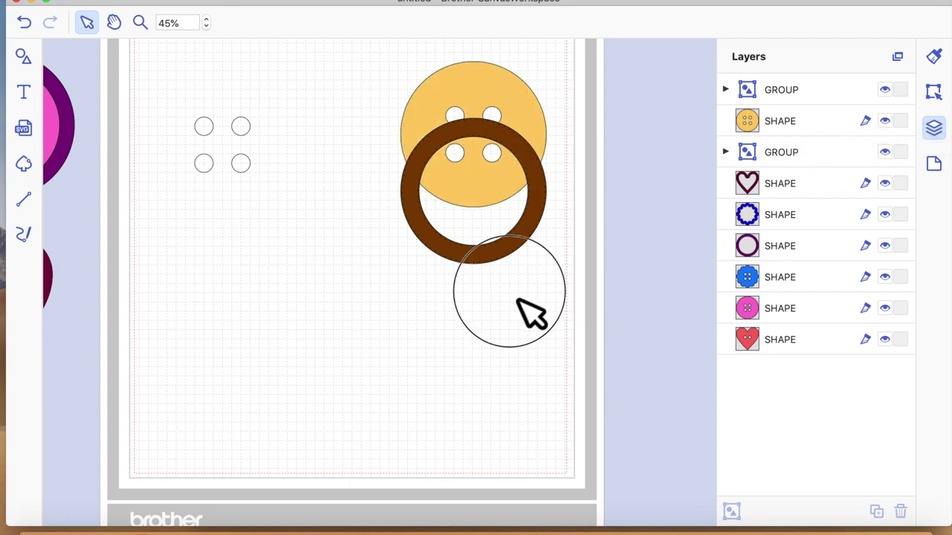
pyautogui.moveTo(377, 72); pyautogui.dragTo(528, 253)
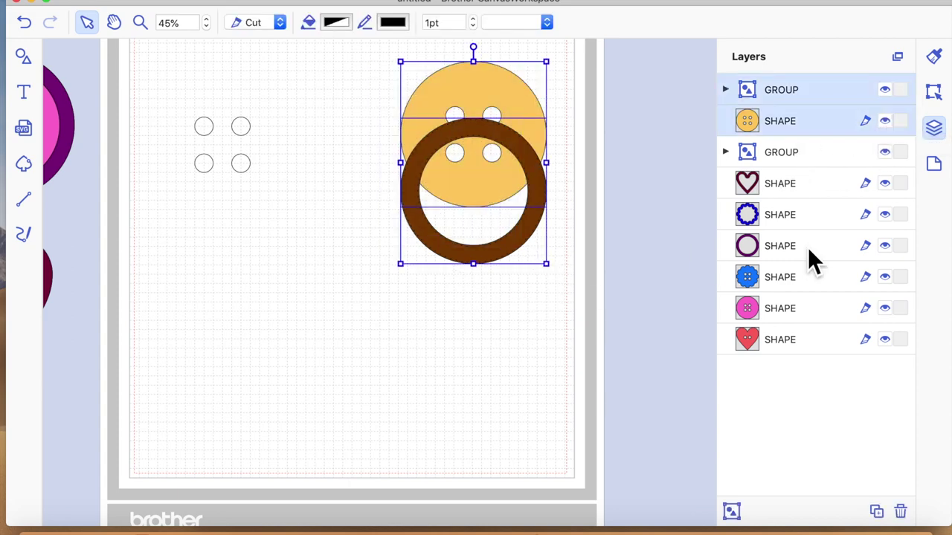
pyautogui.click(935, 93)
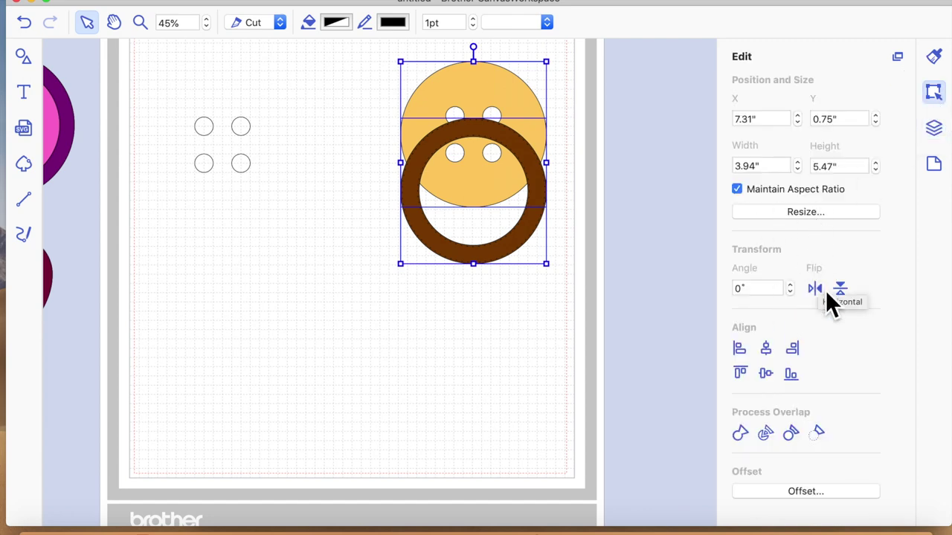
pyautogui.click(766, 374)
pyautogui.click(494, 379)
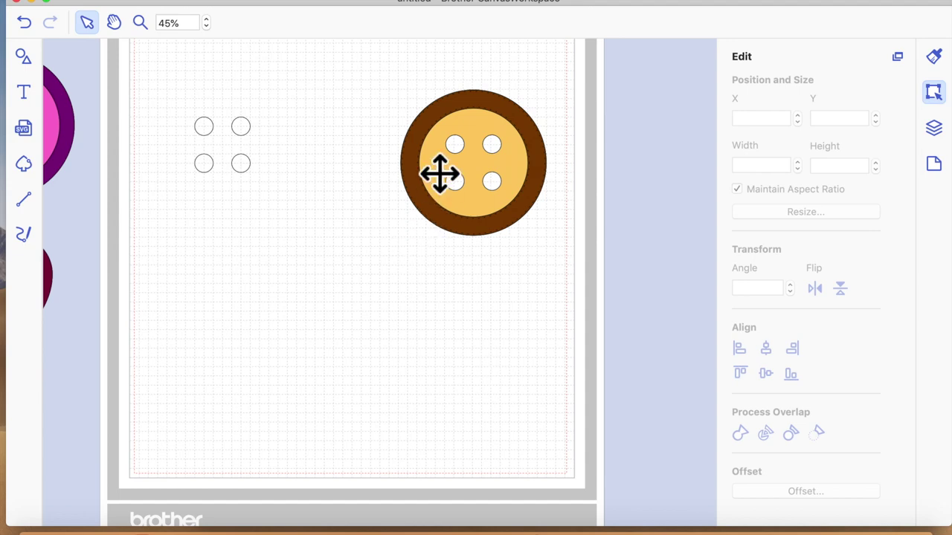
# - Add a rounded scalloped circle 3.94" wide from the basic circle shapes to the mat below the four-hole group
pyautogui.hscroll(-5, 293, 305)
pyautogui.hscroll(-1, 293, 305)
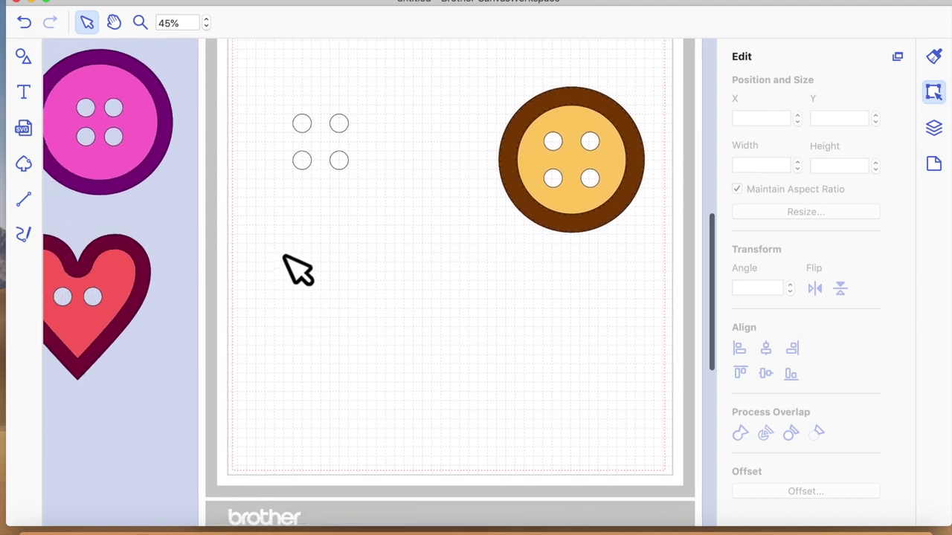
pyautogui.hscroll(-5, 149, 245)
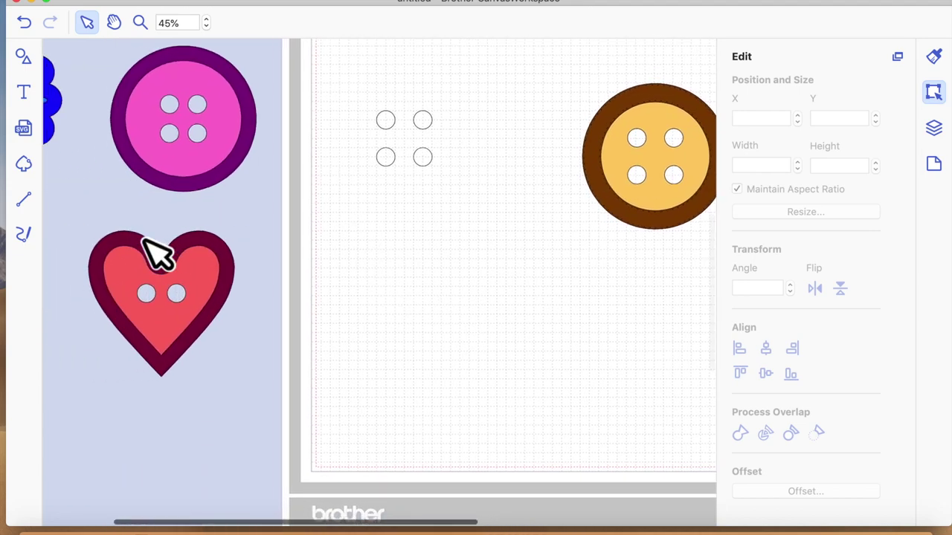
pyautogui.hscroll(-2, 152, 253)
pyautogui.click(28, 61)
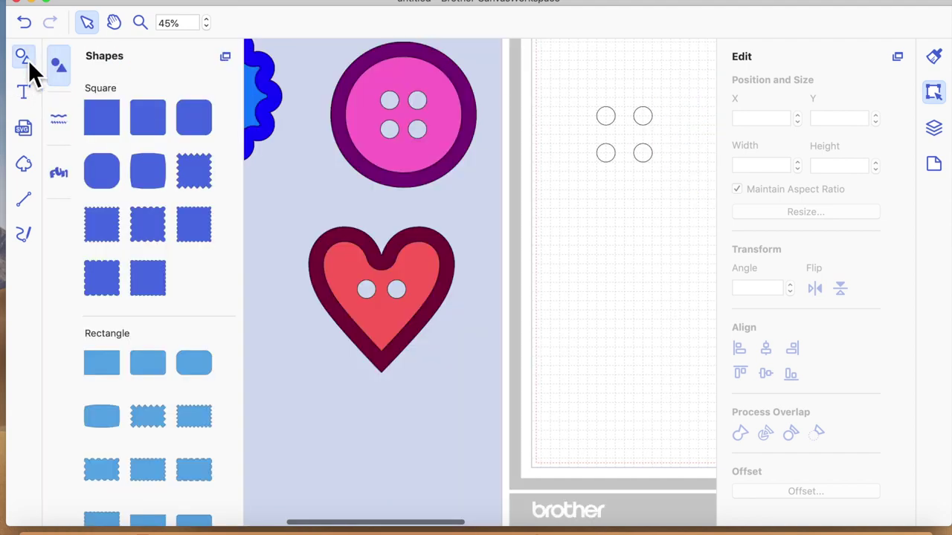
pyautogui.scroll(-10, 191, 342)
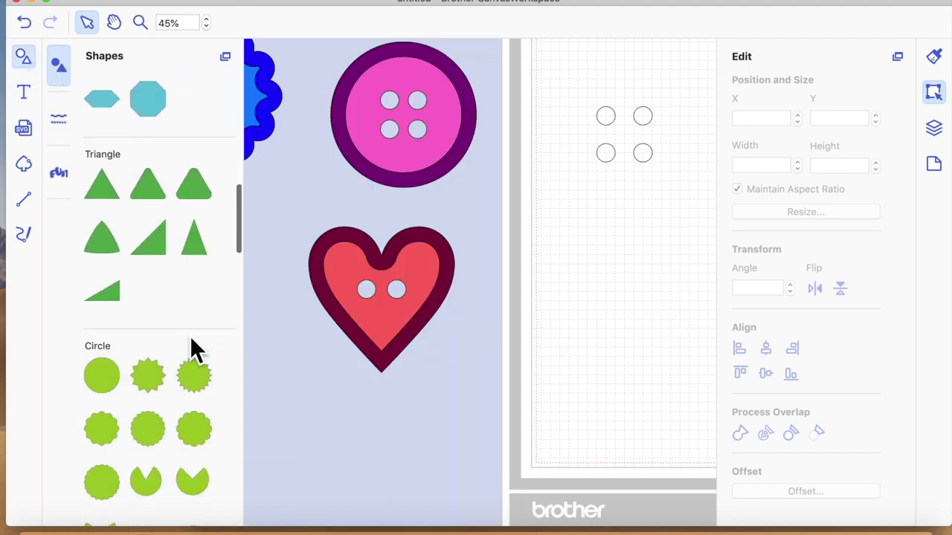
pyautogui.scroll(-1, 191, 342)
pyautogui.moveTo(202, 422); pyautogui.dragTo(657, 313)
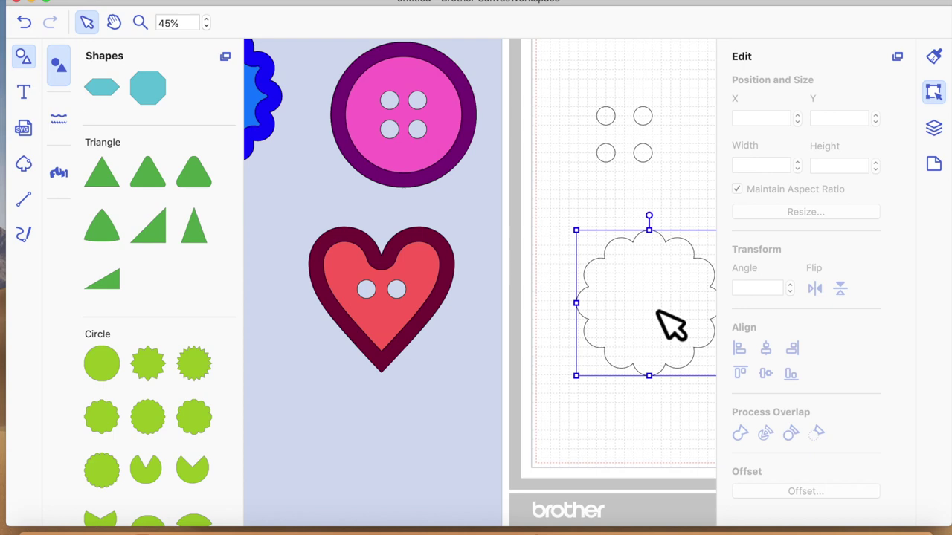
pyautogui.click(23, 59)
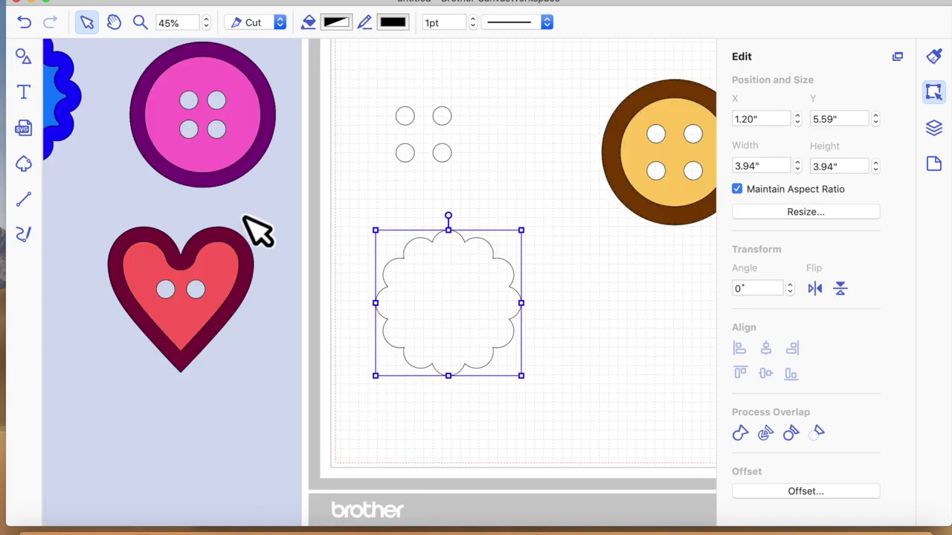
# - Place a copy of the four-hole group up and to its right, and a copy of the scalloped circle beside the original
pyautogui.click(423, 136)
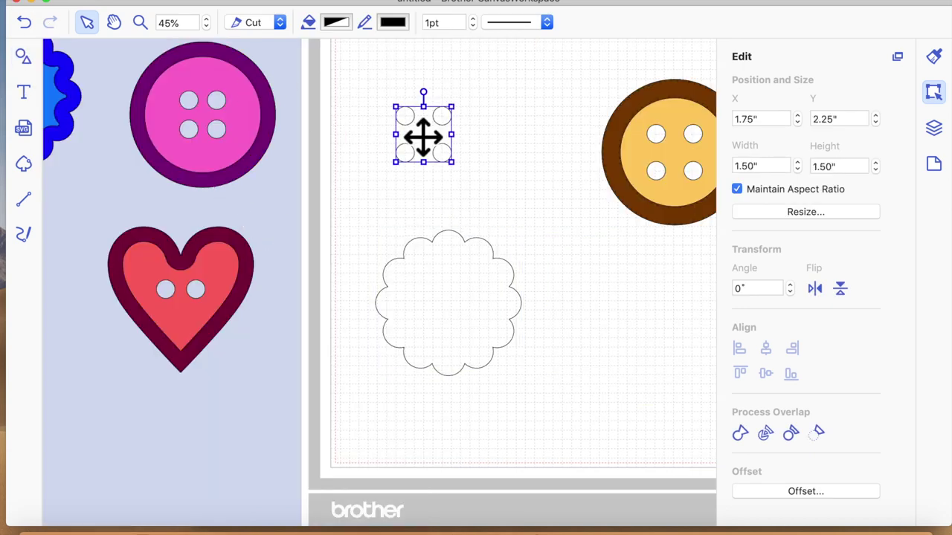
pyautogui.moveTo(422, 136); pyautogui.dragTo(577, 75)
pyautogui.click(487, 367)
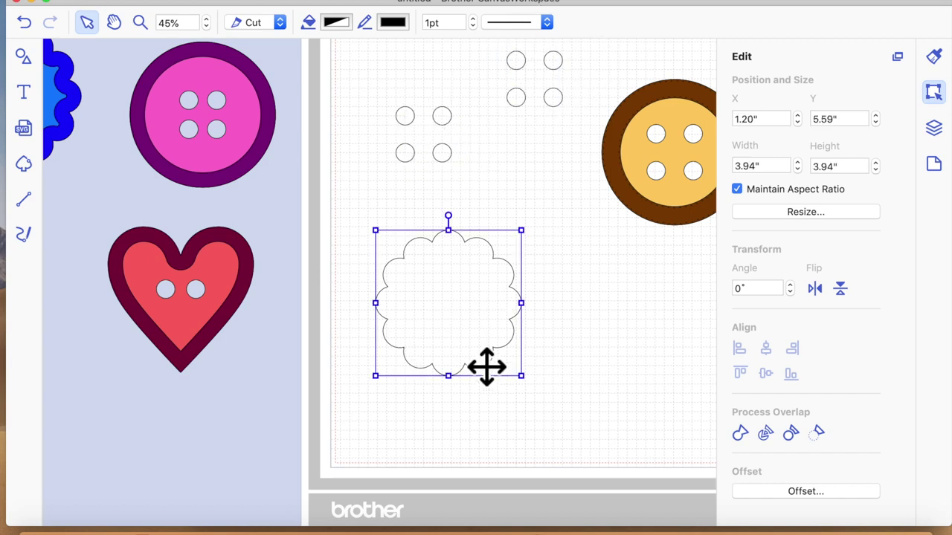
pyautogui.moveTo(486, 367); pyautogui.dragTo(673, 347)
# - Centre the original four-hole group and the original scalloped circle on each other horizontally and vertically
pyautogui.moveTo(379, 87); pyautogui.dragTo(467, 187)
pyautogui.keyDown('shift'); pyautogui.click(451, 287); pyautogui.keyUp('shift')
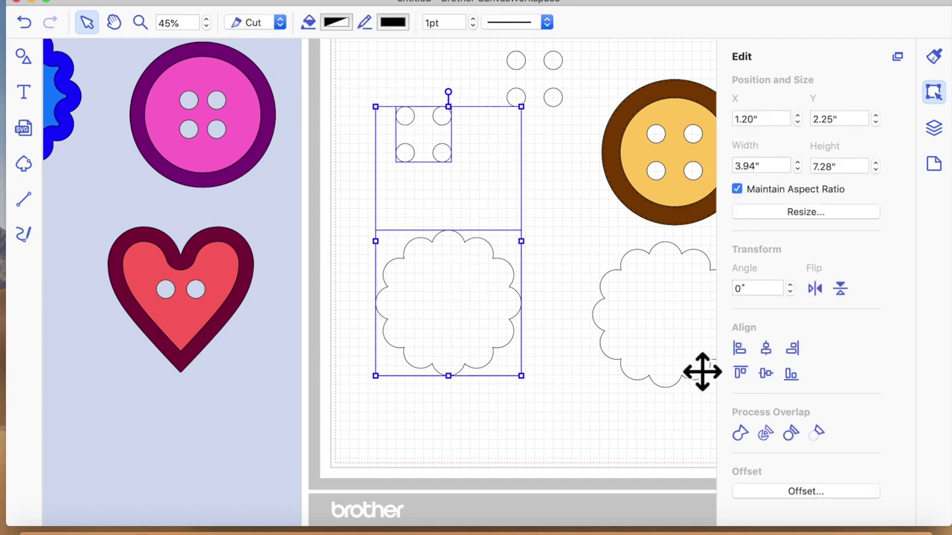
pyautogui.click(767, 350)
pyautogui.click(766, 375)
pyautogui.click(597, 410)
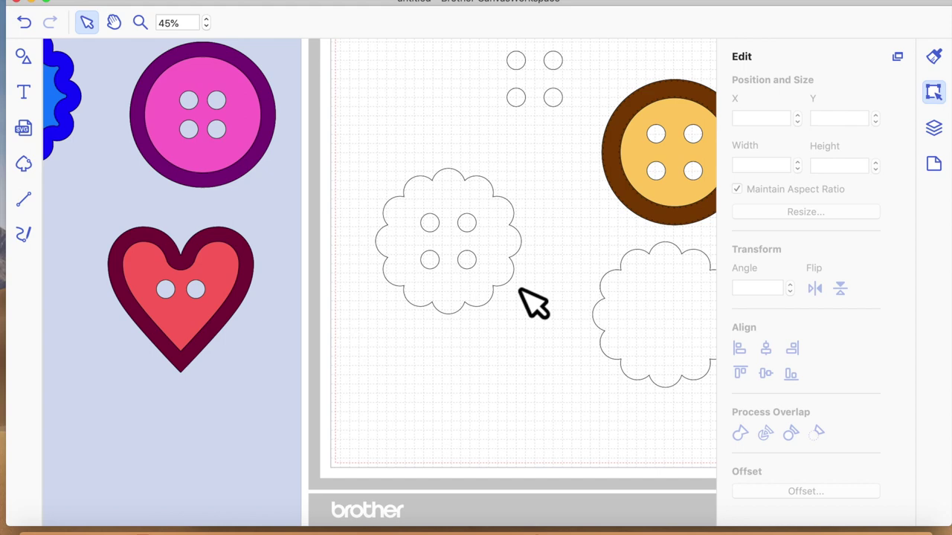
# - Try to subtract the four-hole group from the scalloped circle around it, and undo the subtraction
pyautogui.moveTo(367, 133); pyautogui.dragTo(514, 299)
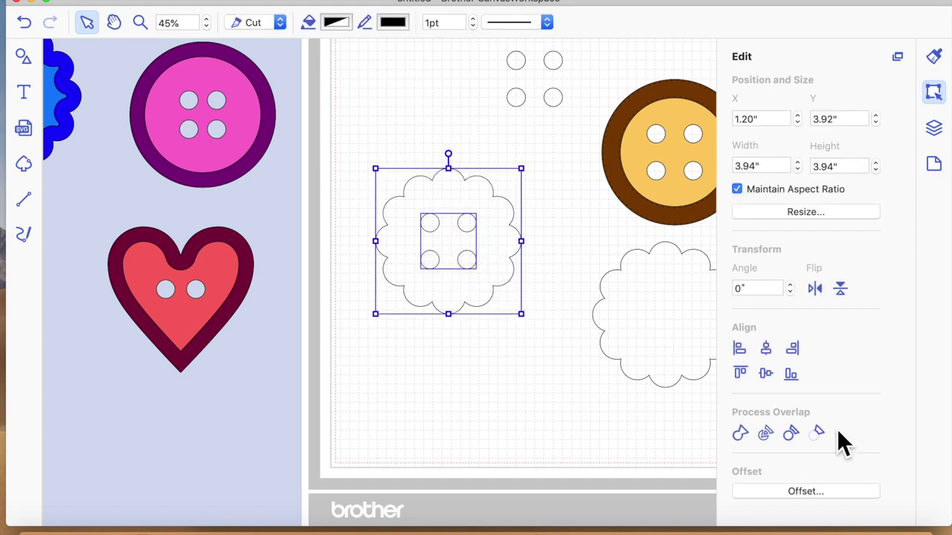
pyautogui.click(819, 433)
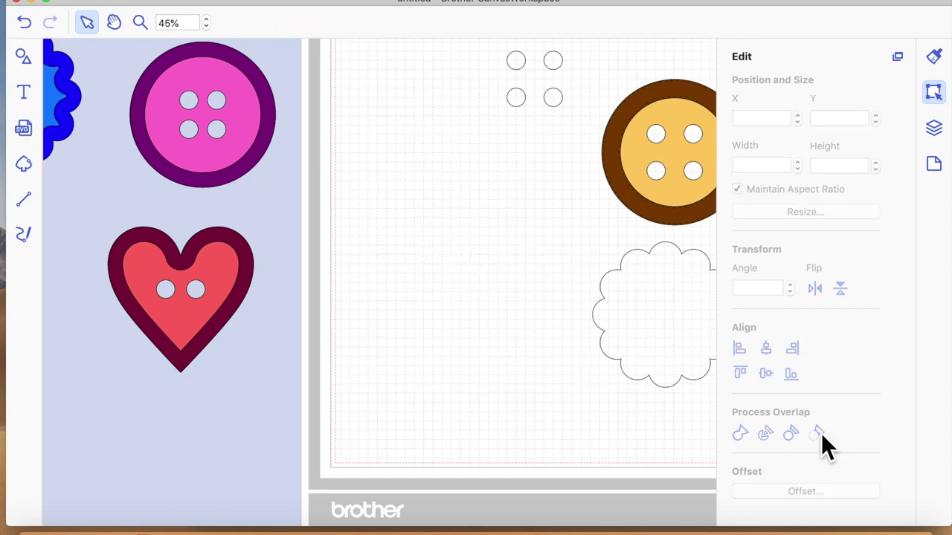
pyautogui.click(32, 26)
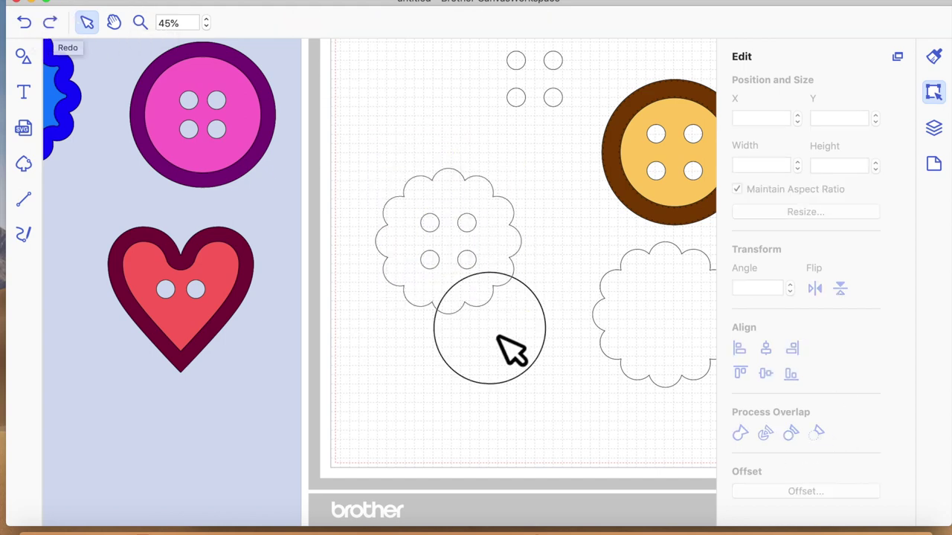
# - Send the scalloped circle around the four holes to the back of the stacking order
pyautogui.click(517, 251)
pyautogui.click(540, 412)
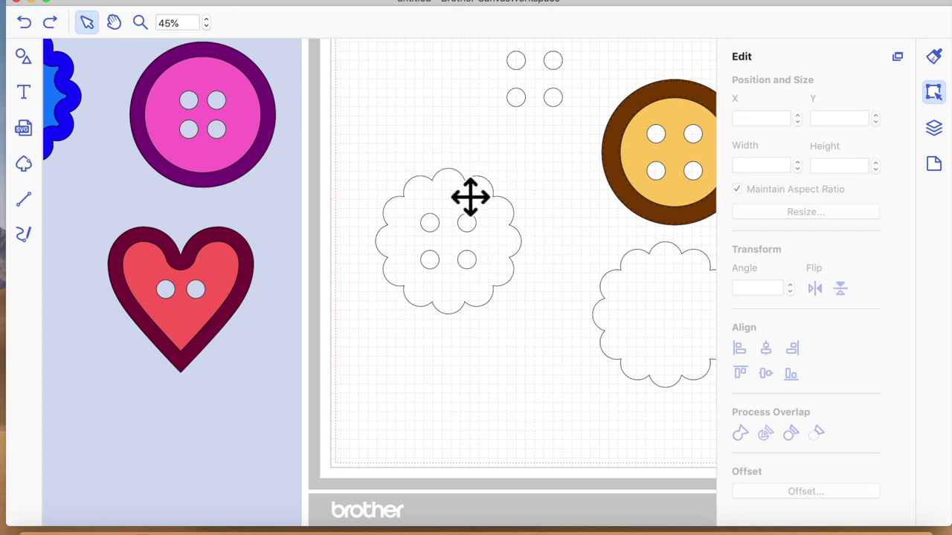
pyautogui.click(484, 243)
pyautogui.click(465, 385)
pyautogui.click(517, 272)
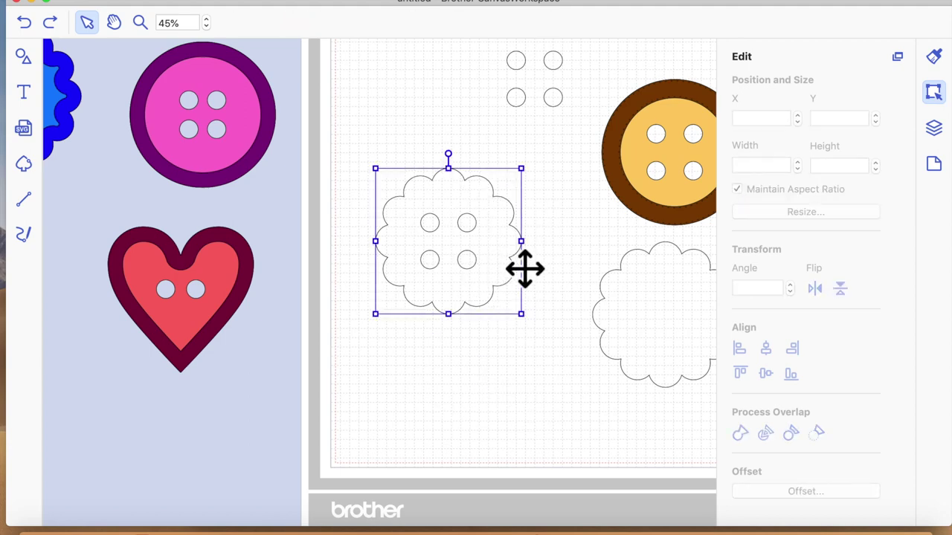
pyautogui.rightClick(510, 253)
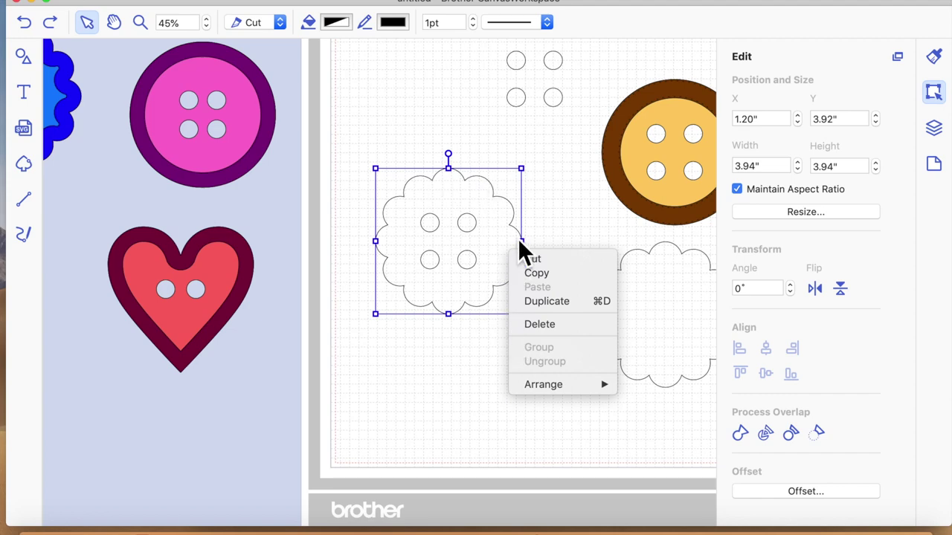
pyautogui.moveTo(583, 385)
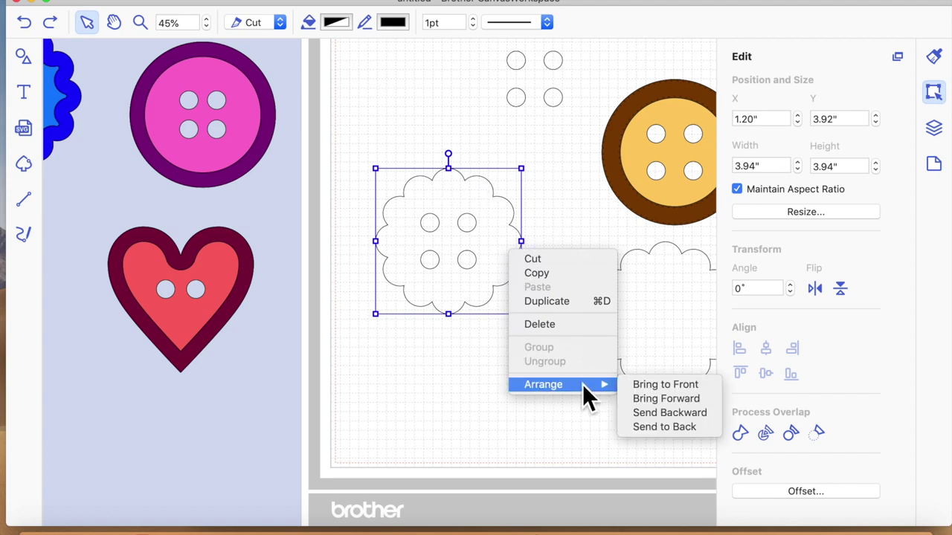
pyautogui.click(667, 430)
pyautogui.click(511, 399)
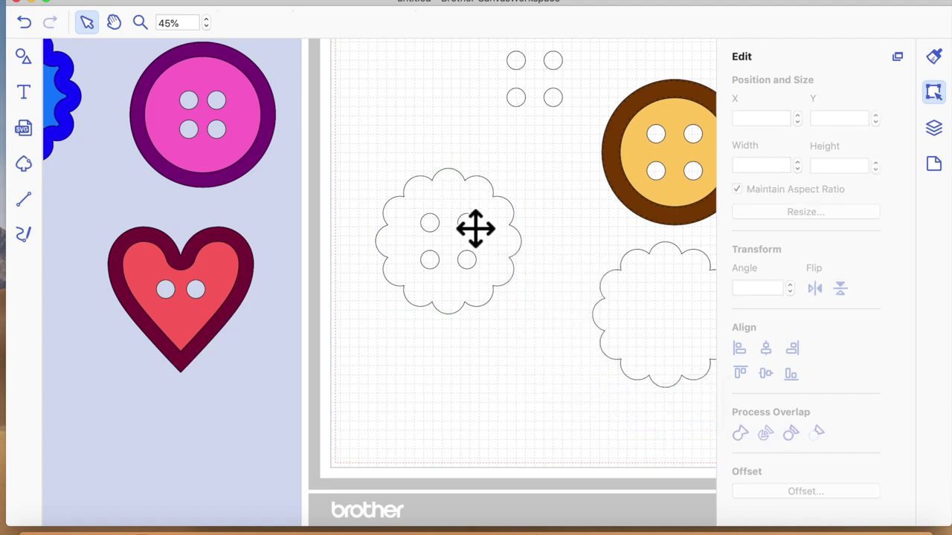
pyautogui.click(479, 235)
pyautogui.click(504, 380)
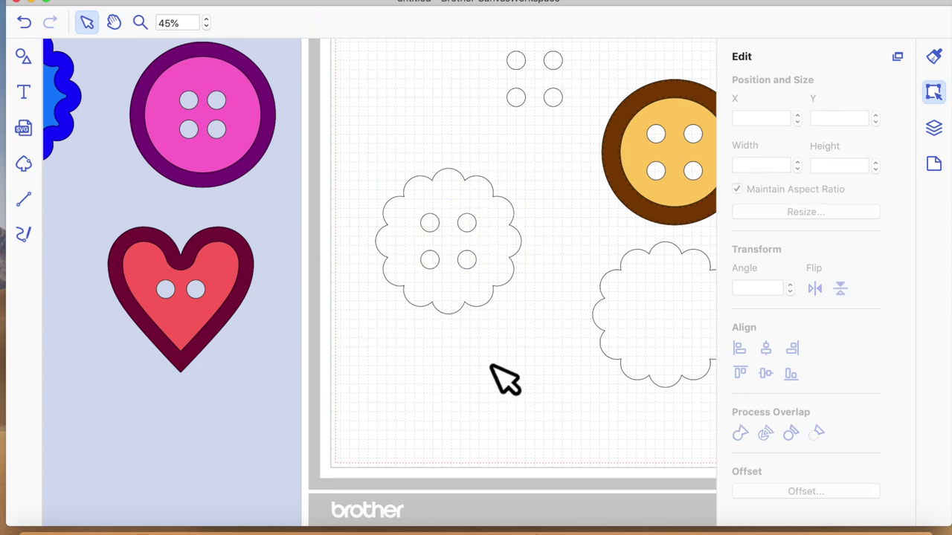
# - Subtract the four holes from the scalloped circle and move the holed shape up and left to about X 0.50", Y 3.00"
pyautogui.moveTo(365, 134); pyautogui.dragTo(507, 312)
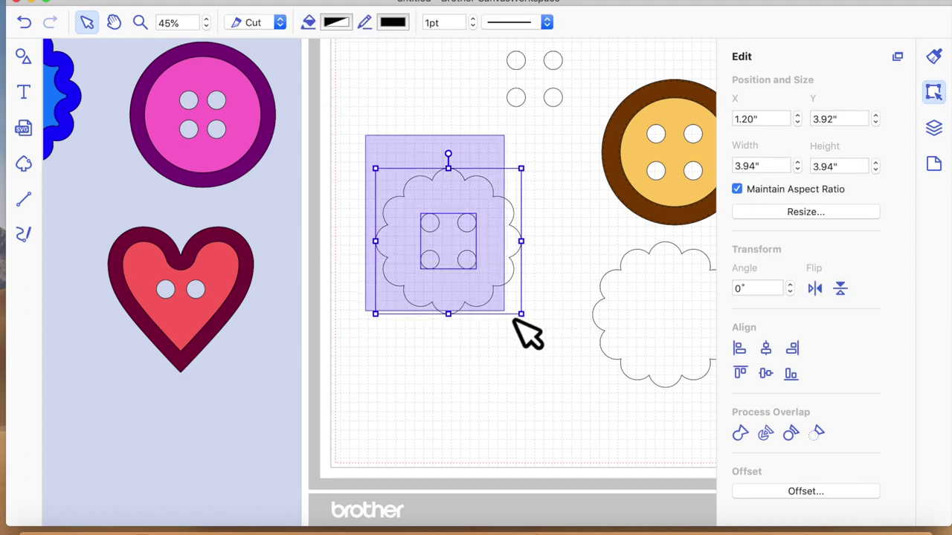
pyautogui.click(821, 436)
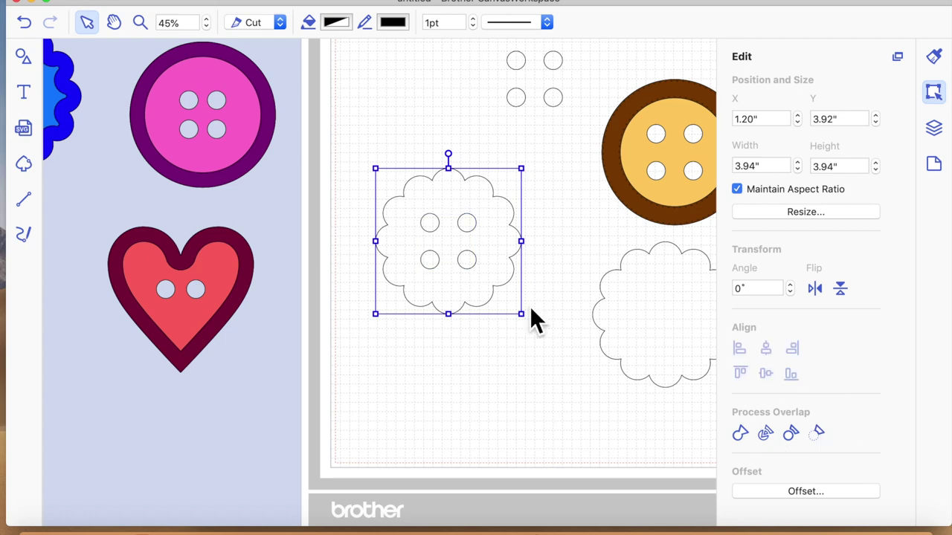
pyautogui.moveTo(515, 290); pyautogui.dragTo(488, 257)
# - Move the plain scalloped circle below the holed one and cut a .5" inward offset out of it to form a ring
pyautogui.click(675, 349)
pyautogui.moveTo(675, 349); pyautogui.dragTo(545, 391)
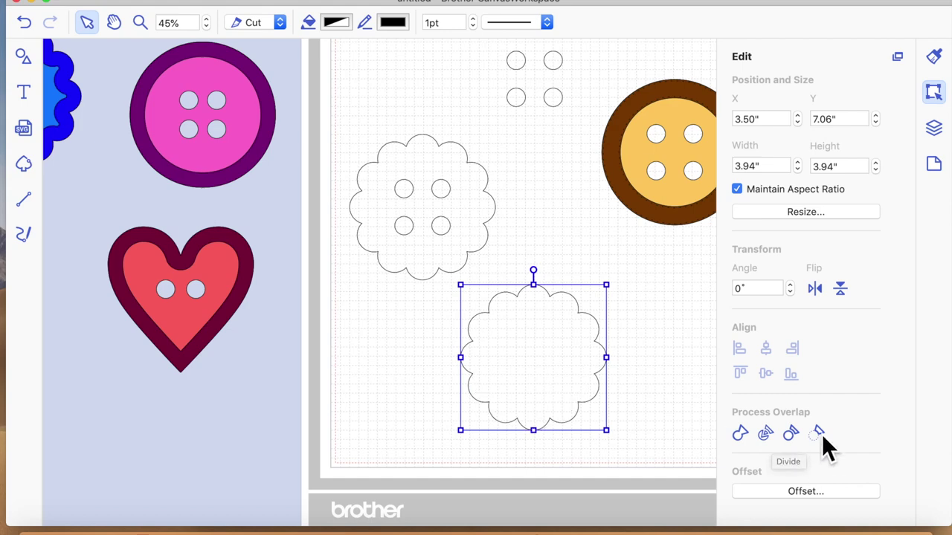
pyautogui.click(825, 493)
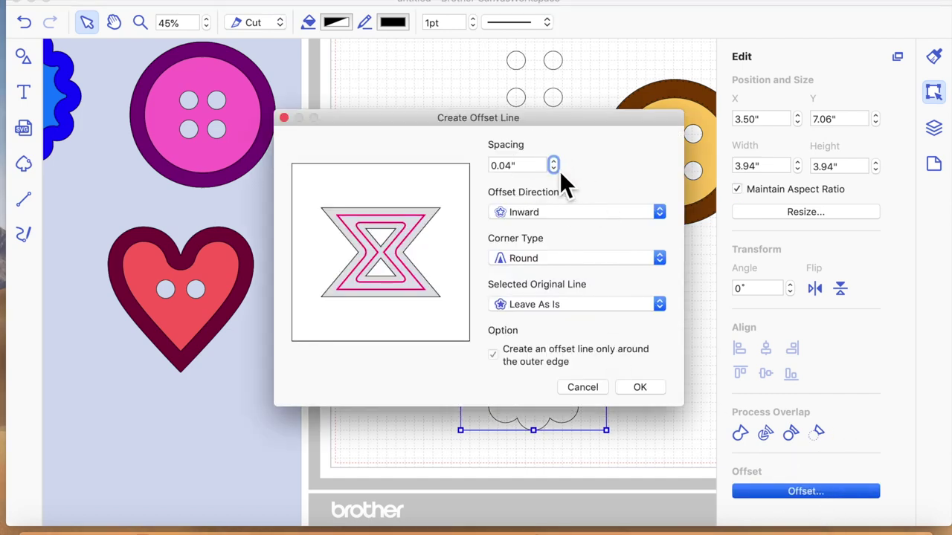
pyautogui.click(538, 164)
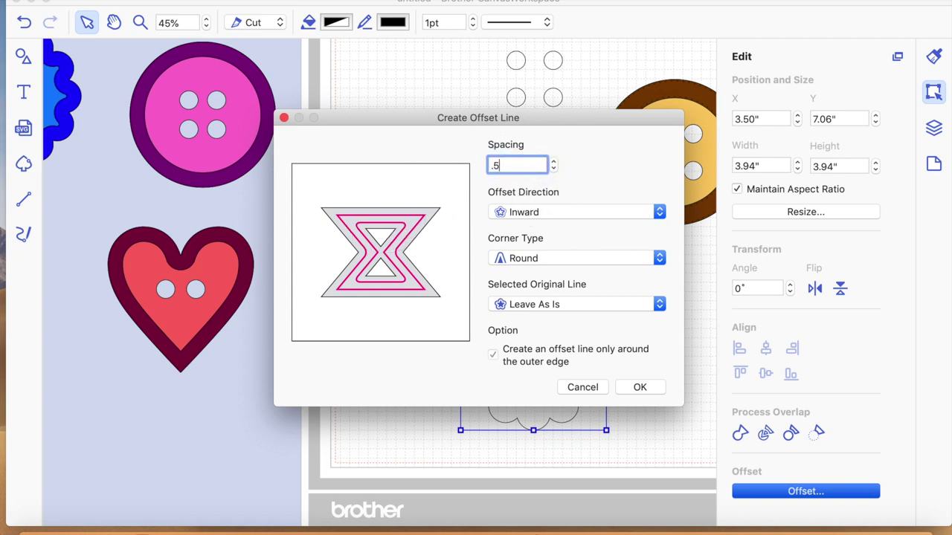
pyautogui.click(651, 389)
pyautogui.moveTo(471, 297); pyautogui.dragTo(617, 420)
pyautogui.click(821, 434)
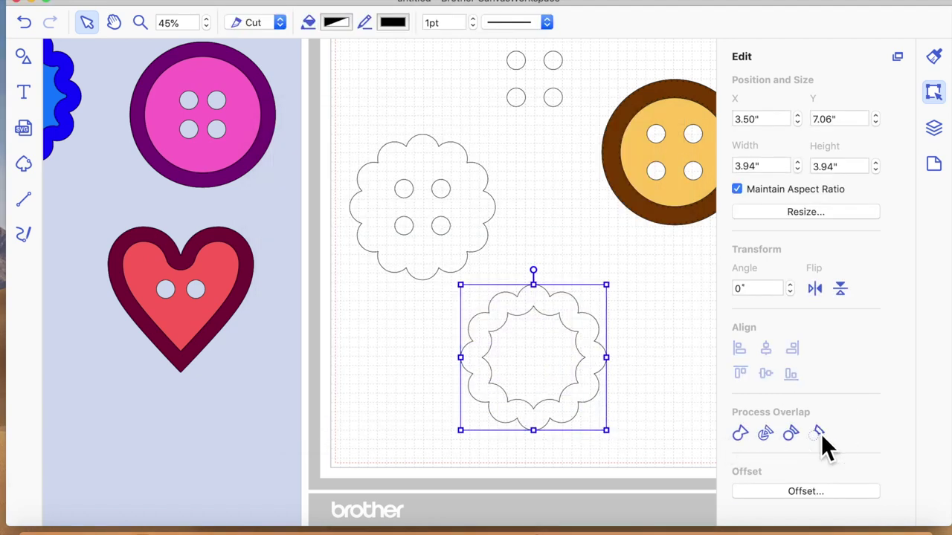
# - Fill the holed scalloped circle with Carnation pink and the scalloped ring with purple
pyautogui.moveTo(376, 115); pyautogui.dragTo(513, 284)
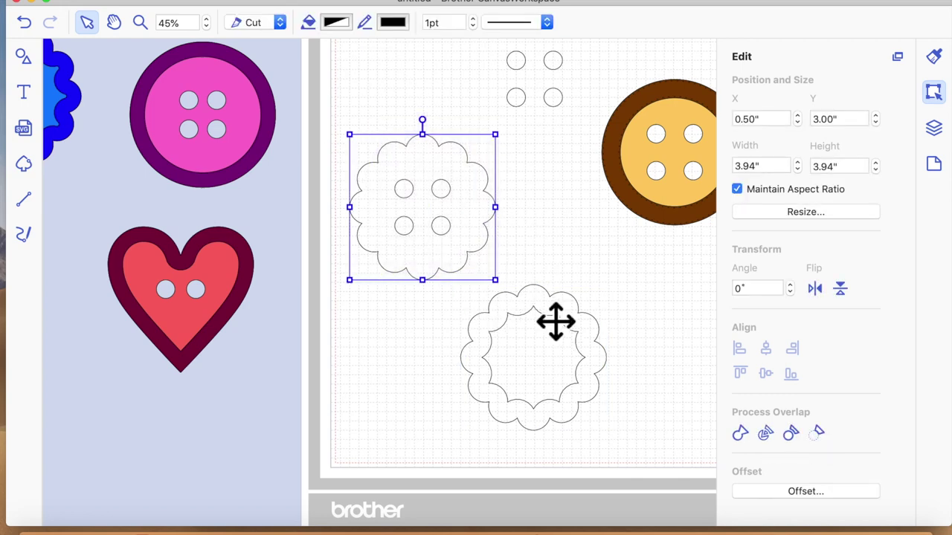
pyautogui.click(934, 56)
pyautogui.click(781, 186)
pyautogui.click(896, 391)
pyautogui.click(579, 311)
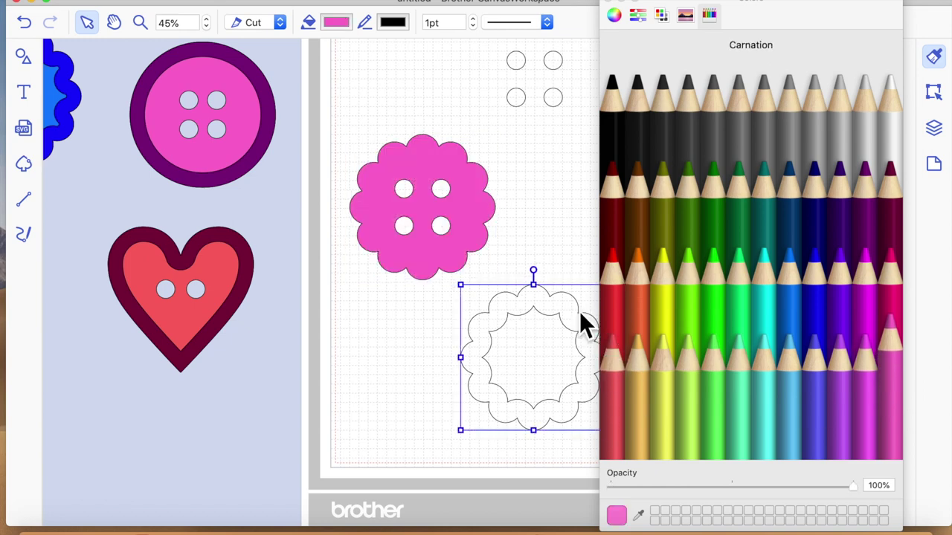
pyautogui.click(865, 405)
# - Centre the purple ring and the pink scalloped base on each other horizontally and vertically
pyautogui.moveTo(355, 99); pyautogui.dragTo(520, 378)
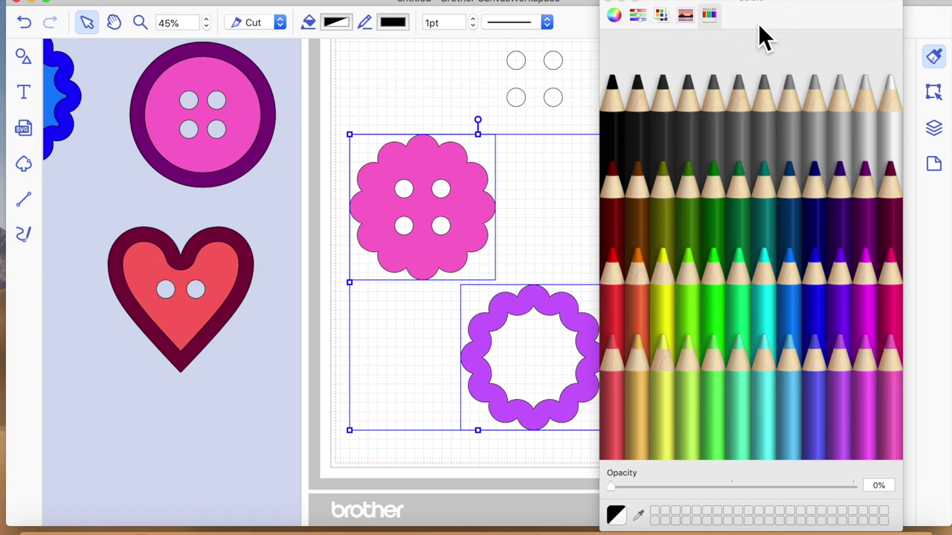
pyautogui.click(607, 2)
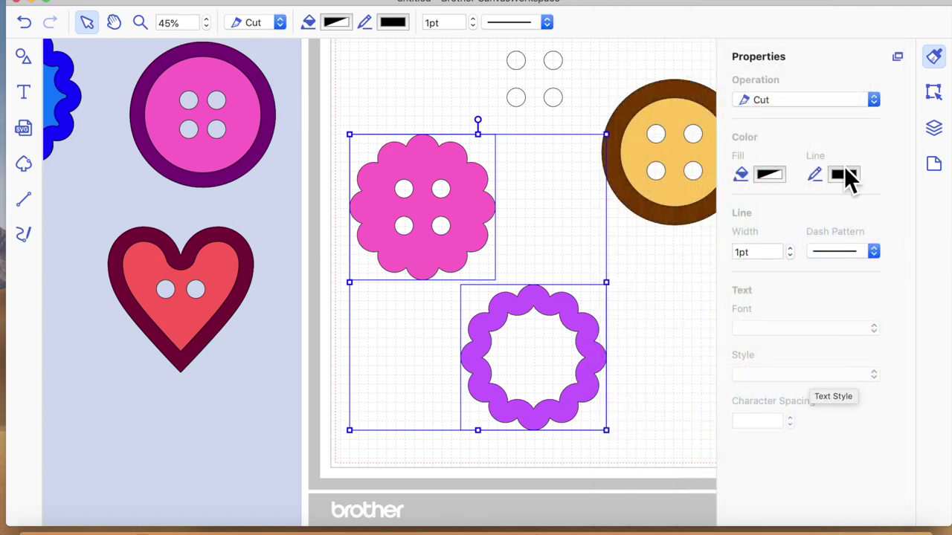
pyautogui.click(933, 91)
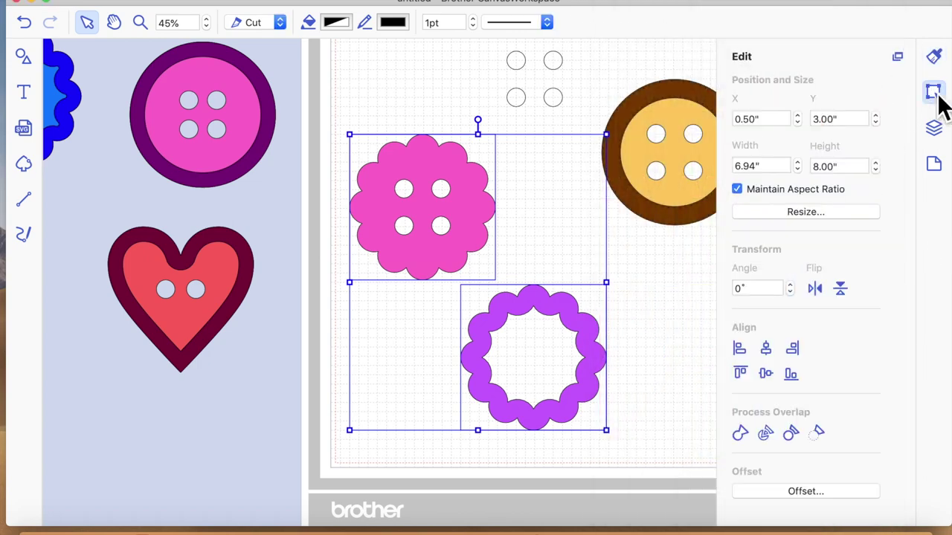
pyautogui.click(766, 348)
pyautogui.click(766, 372)
# - Move the base and ring of the scalloped button together up the mat to X 0.50", Y 0.50"
pyautogui.click(624, 328)
pyautogui.moveTo(390, 203); pyautogui.dragTo(521, 334)
pyautogui.moveTo(519, 258); pyautogui.dragTo(465, 90)
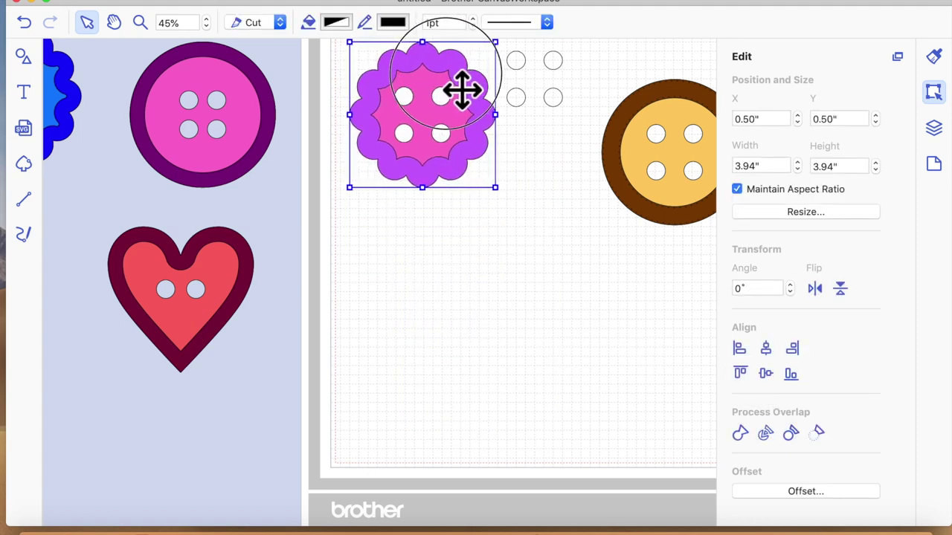
pyautogui.click(504, 351)
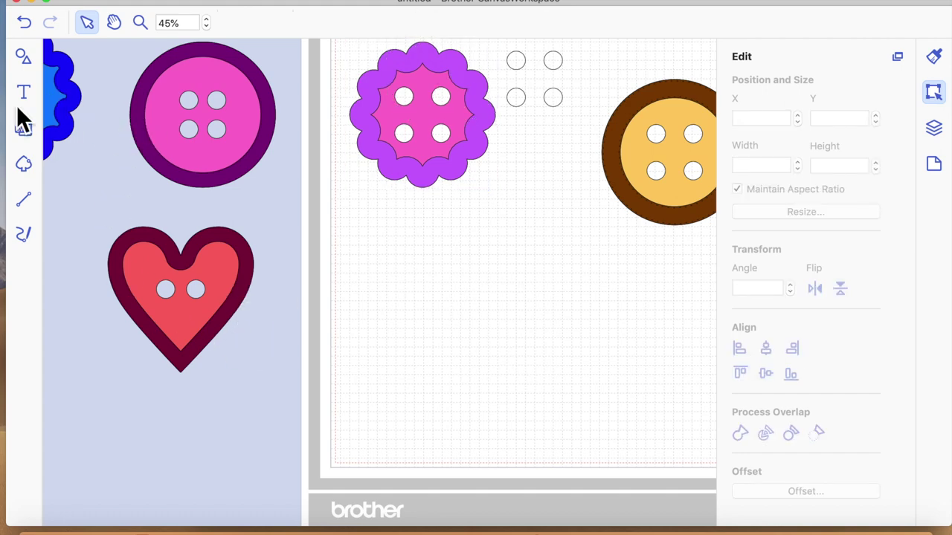
# - Add the plain heart from the basic heart shapes, 3.94" wide, to the mat below the scalloped button
pyautogui.click(26, 49)
pyautogui.scroll(-3, 203, 515)
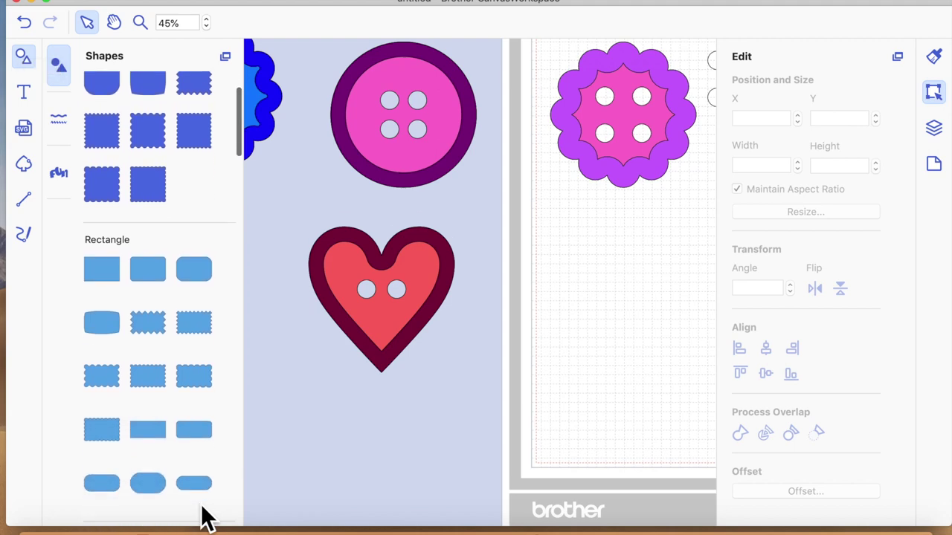
pyautogui.scroll(-10, 202, 515)
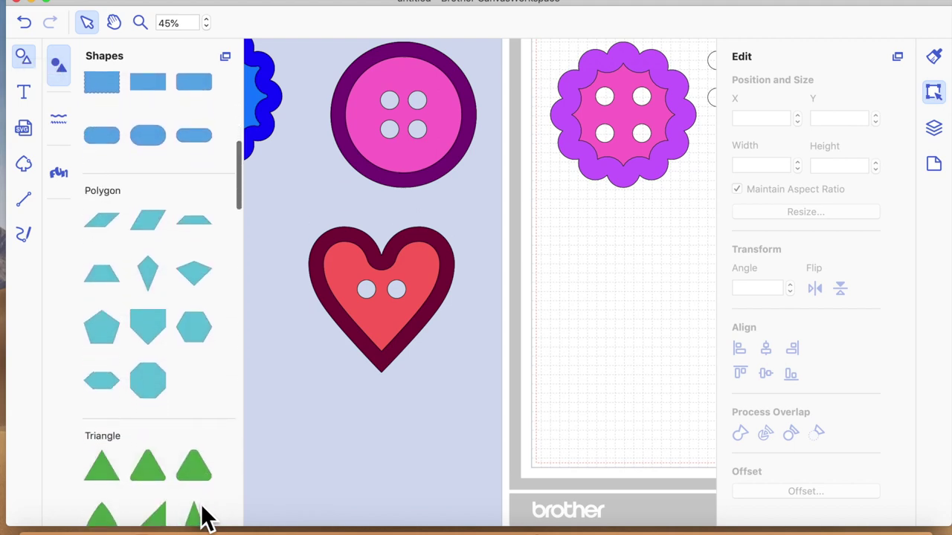
pyautogui.scroll(-8, 202, 515)
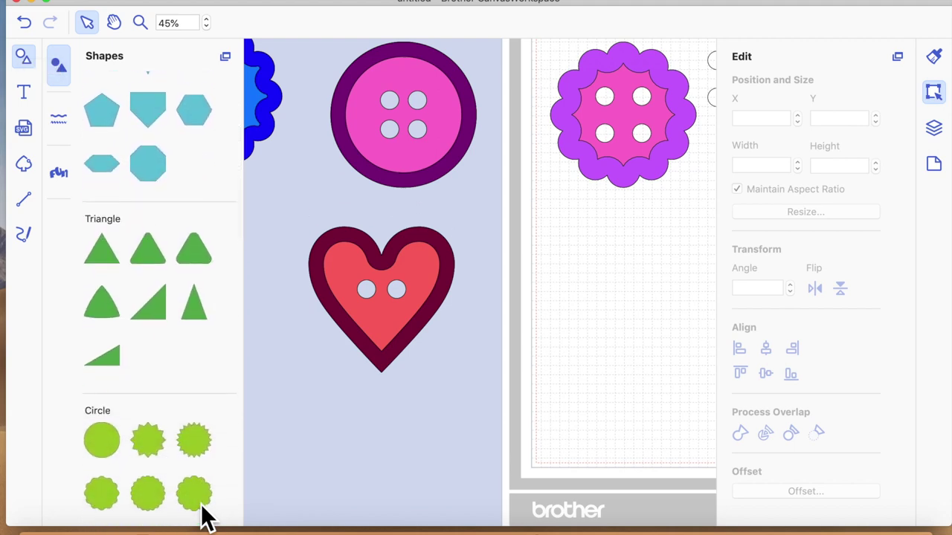
pyautogui.scroll(-10, 202, 515)
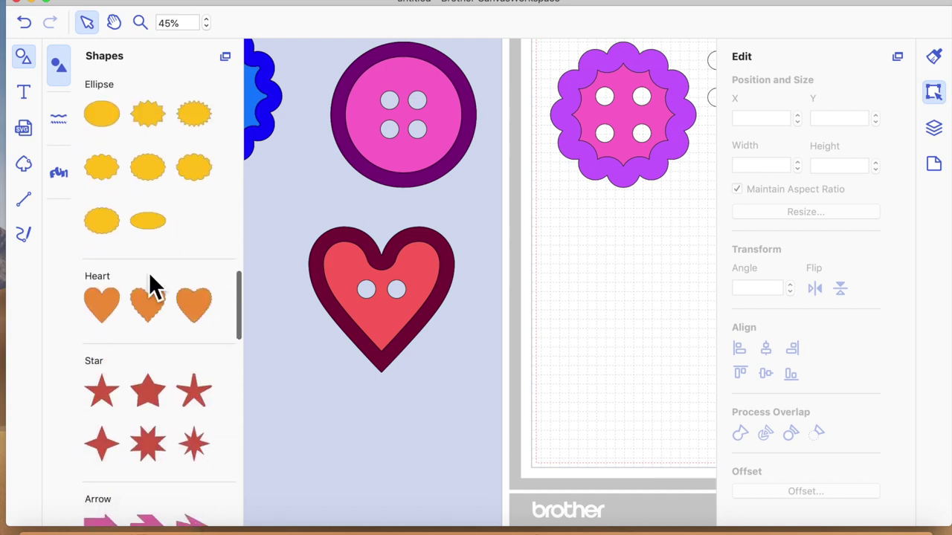
pyautogui.moveTo(89, 305); pyautogui.dragTo(586, 303)
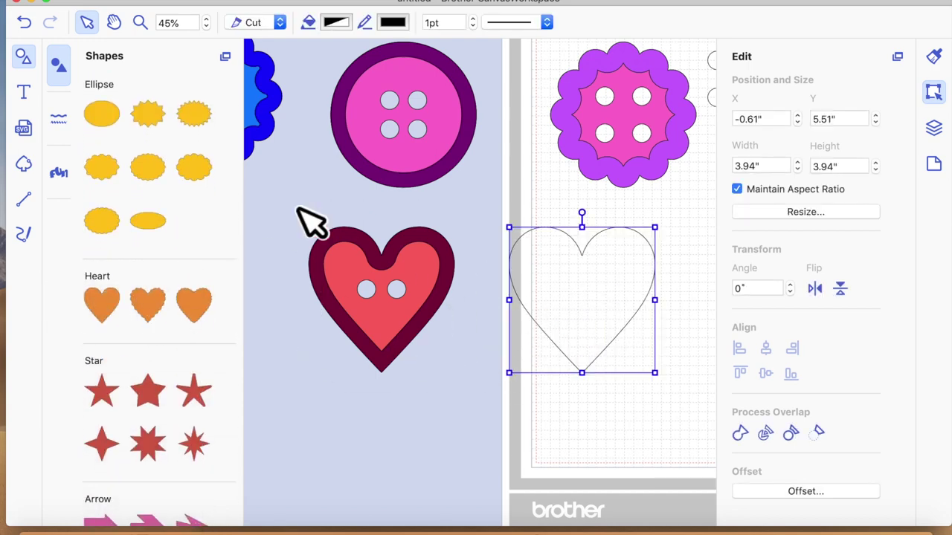
pyautogui.click(23, 66)
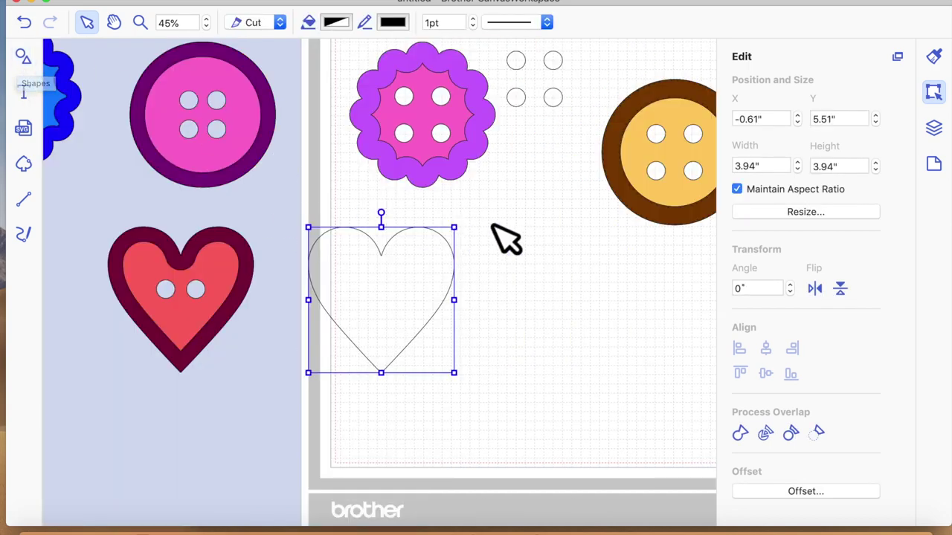
# - Ungroup the spare four-hole set into its two rows and split the upper row into separate holes
pyautogui.click(576, 110)
pyautogui.moveTo(576, 110); pyautogui.dragTo(476, 35)
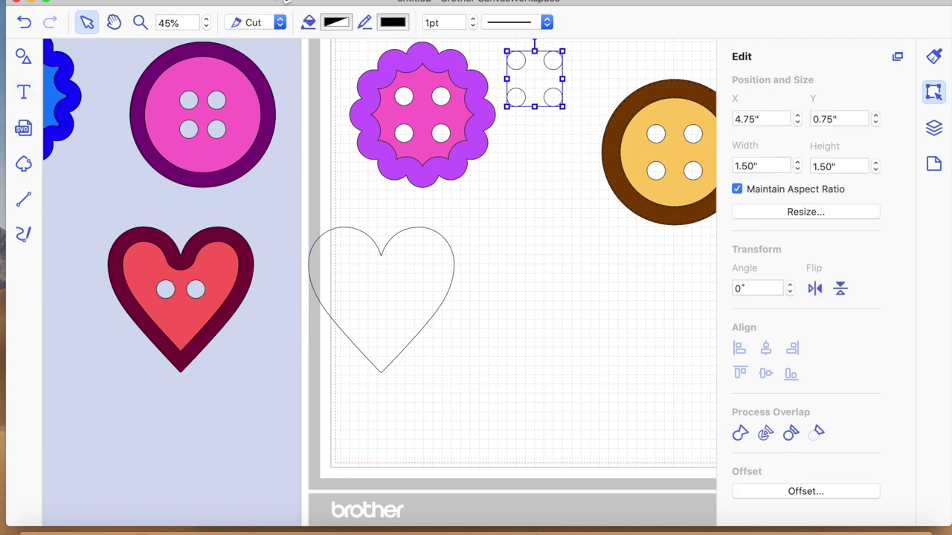
pyautogui.click(286, 0)
pyautogui.click(314, 113)
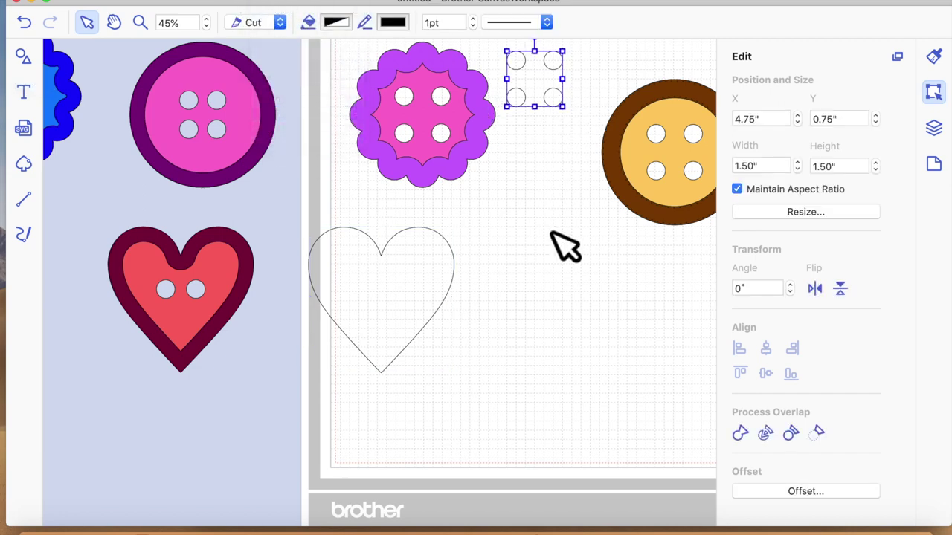
pyautogui.click(565, 199)
pyautogui.click(556, 66)
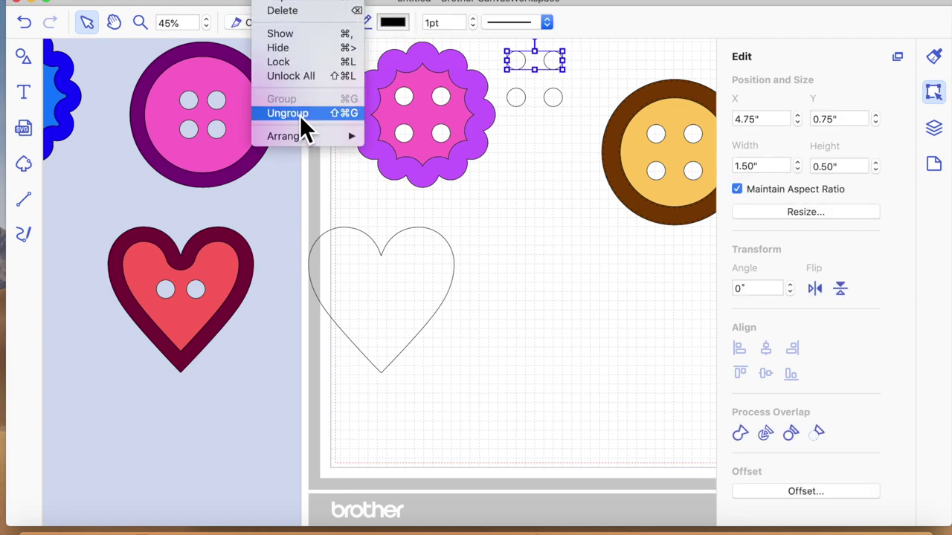
pyautogui.click(301, 115)
pyautogui.click(510, 228)
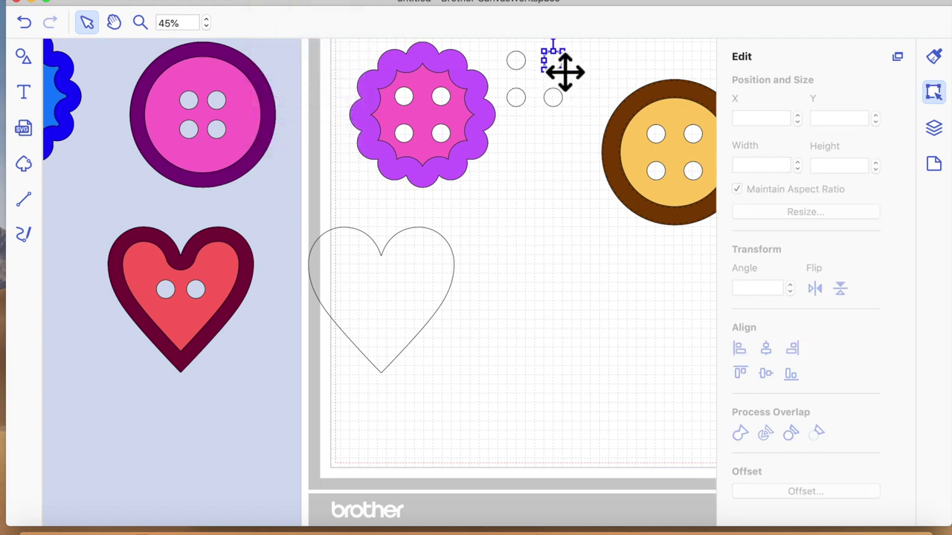
# - Bring the upper two holes closer together to an overall width of 1.25" and group them
pyautogui.click(522, 163)
pyautogui.moveTo(509, 40); pyautogui.dragTo(569, 84)
pyautogui.click(232, 3)
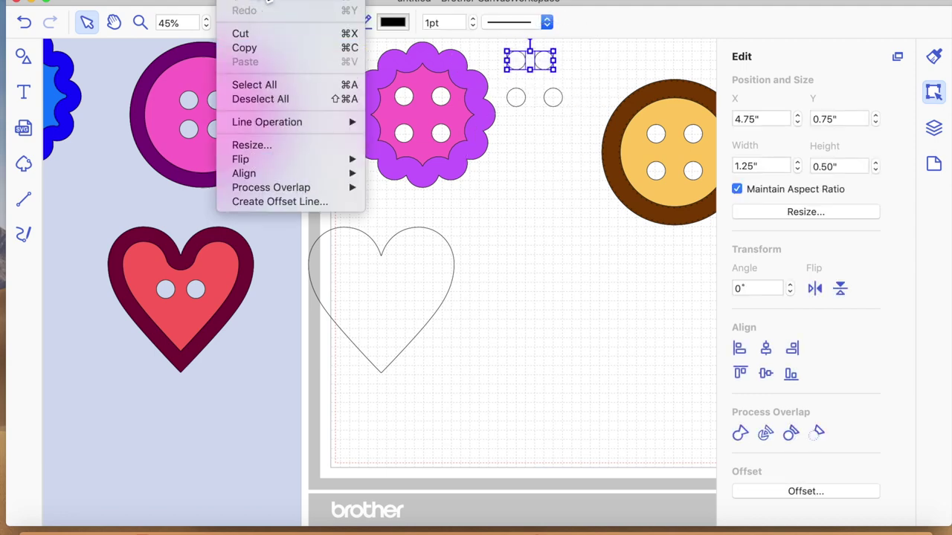
pyautogui.moveTo(268, 1)
pyautogui.click(299, 99)
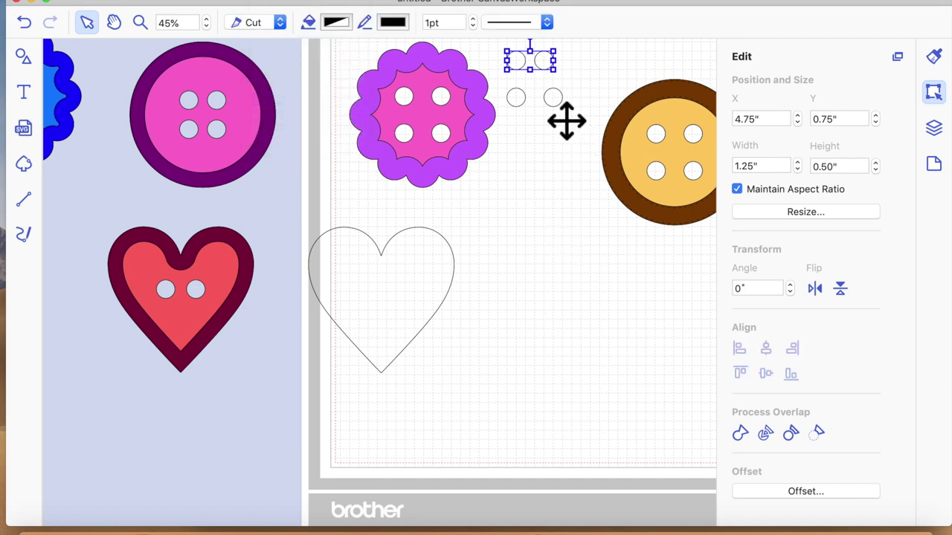
# - Ungroup the lower row of spare holes and move its right hole inward, directly beneath the upper right hole
pyautogui.click(289, 2)
pyautogui.click(297, 113)
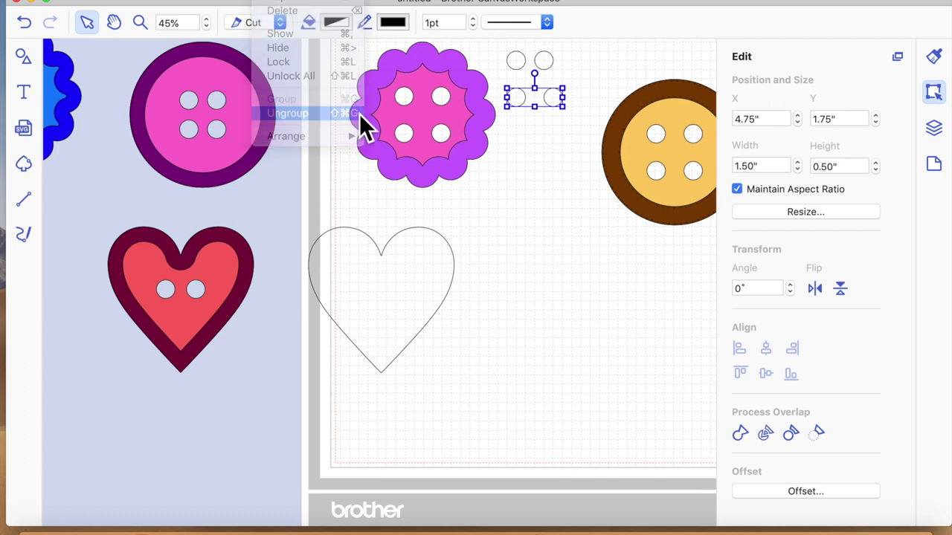
pyautogui.click(553, 97)
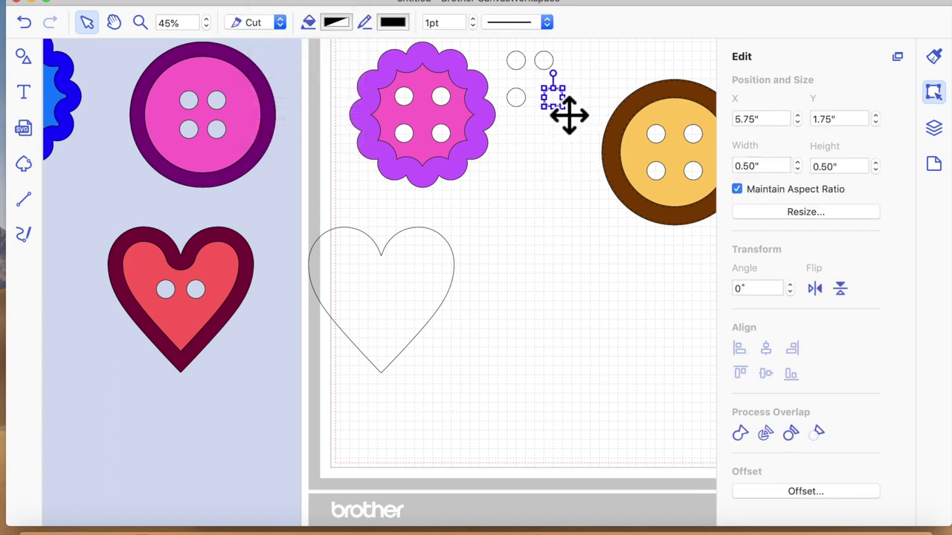
# - Move the upper row of holes down to an overall height of 1.25" and group all four holes
pyautogui.moveTo(500, 43); pyautogui.dragTo(562, 87)
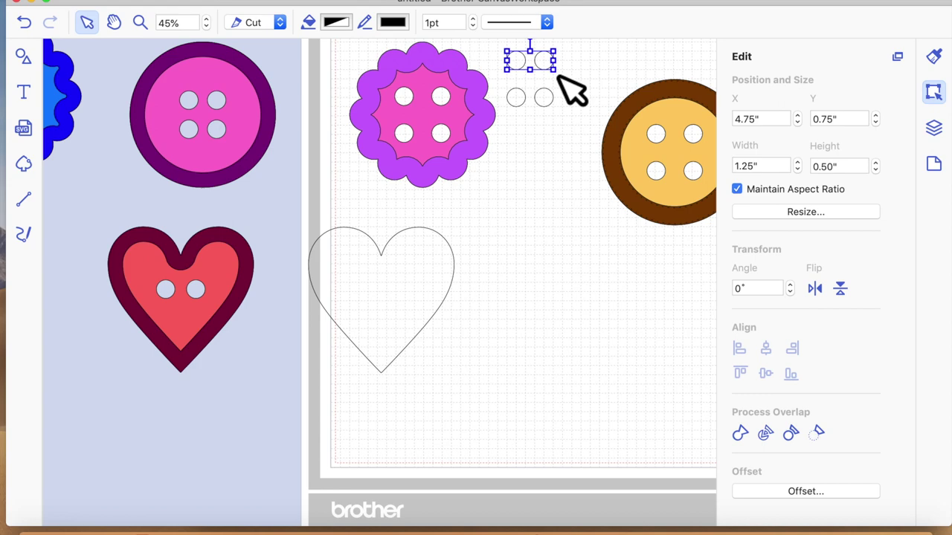
pyautogui.click(559, 113)
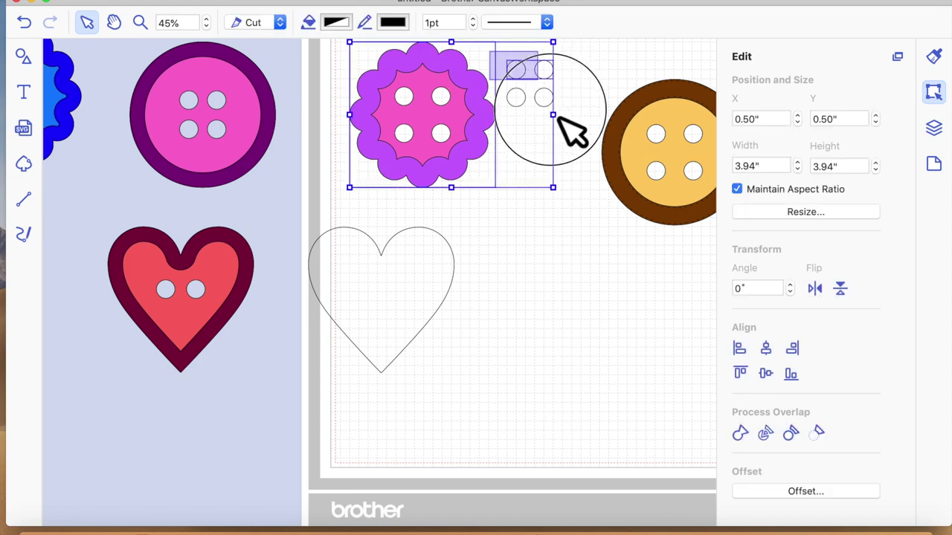
pyautogui.click(560, 123)
pyautogui.click(539, 97)
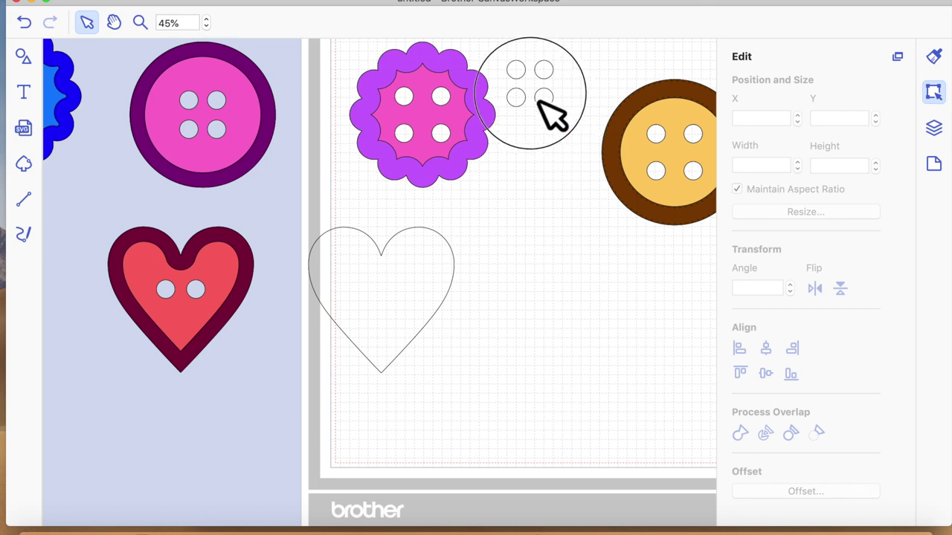
pyautogui.click(279, 1)
pyautogui.click(286, 100)
pyautogui.click(548, 340)
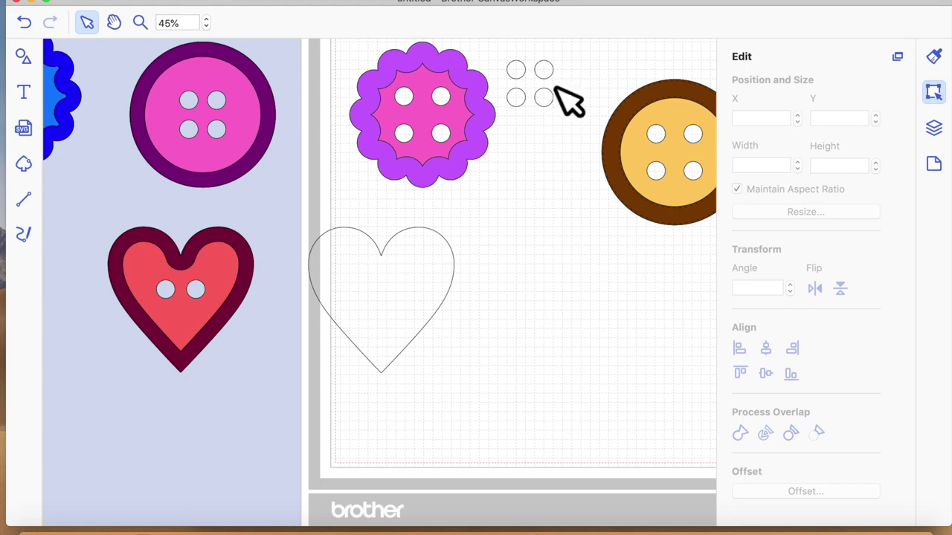
# - Move the four-hole group down to Y 2.75" and place a copy of the plain heart at X 5.56", Y 6.81"
pyautogui.moveTo(563, 112); pyautogui.dragTo(714, 172)
pyautogui.press('super+z')
pyautogui.moveTo(559, 103); pyautogui.dragTo(566, 181)
pyautogui.click(383, 340)
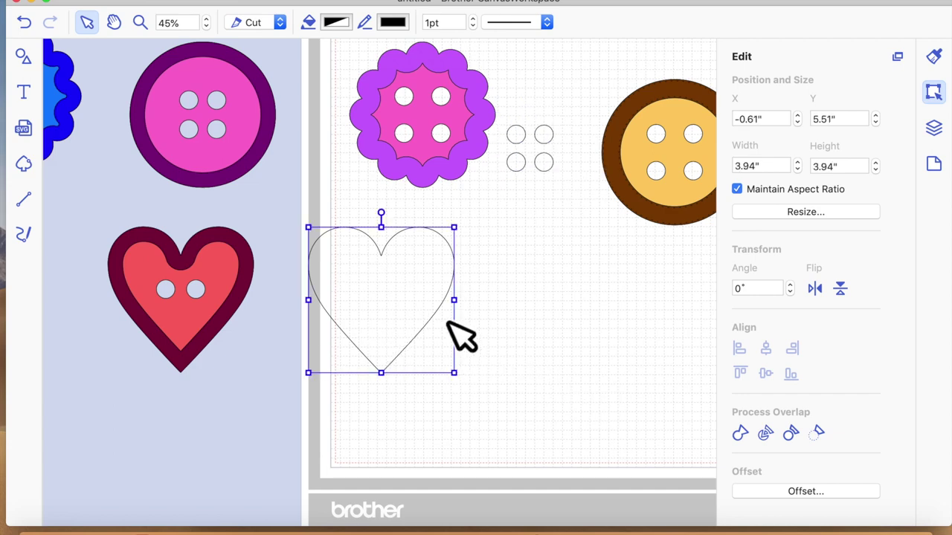
pyautogui.moveTo(458, 335); pyautogui.dragTo(671, 362)
# - Ungroup the spare four-hole set into its two rows
pyautogui.click(547, 167)
pyautogui.click(272, 4)
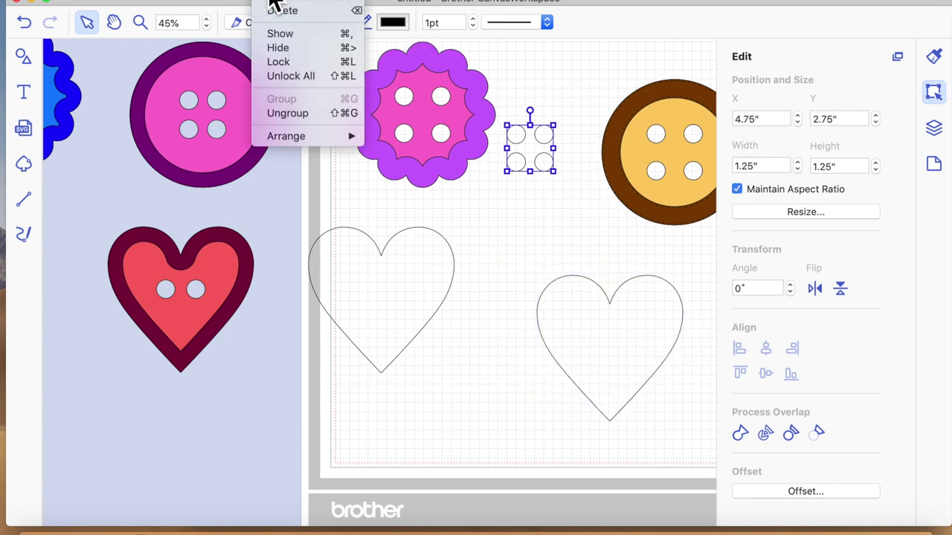
pyautogui.click(296, 115)
pyautogui.click(550, 202)
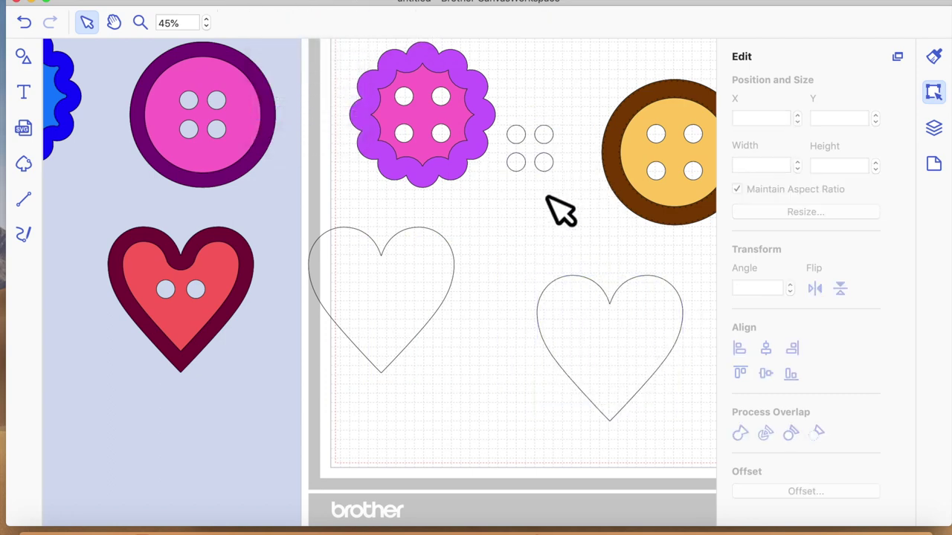
# - Place the upper two-hole row inside the left heart at about Y 7.00" and center it horizontally with the heart
pyautogui.moveTo(557, 154); pyautogui.dragTo(407, 306)
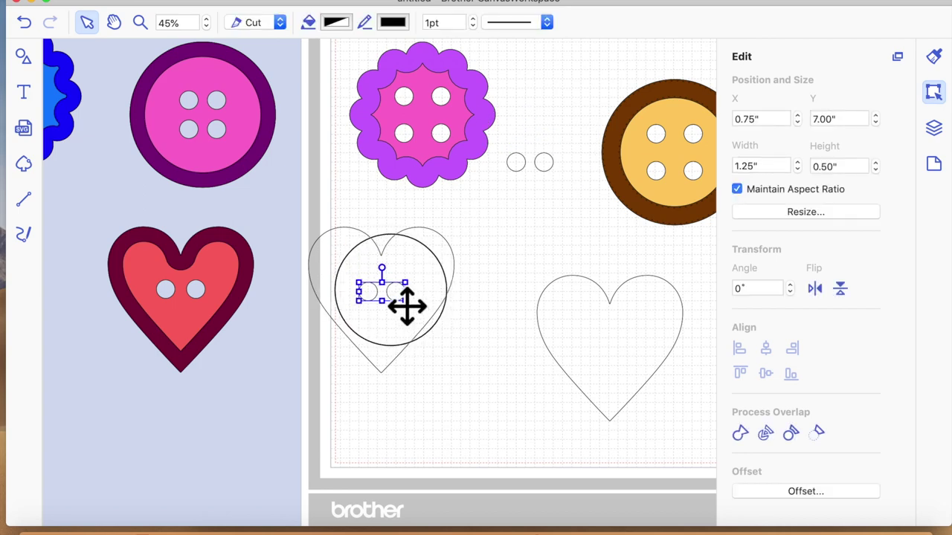
pyautogui.click(367, 272)
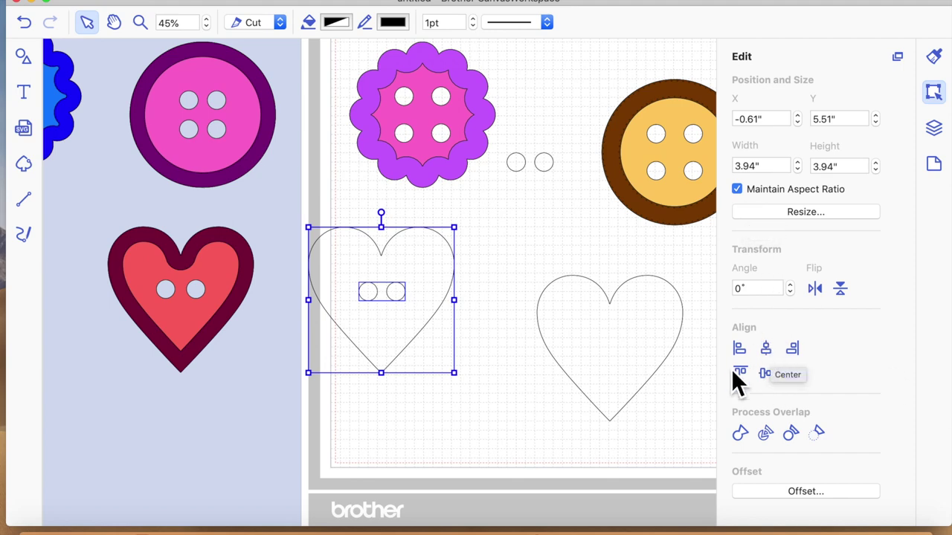
pyautogui.click(770, 353)
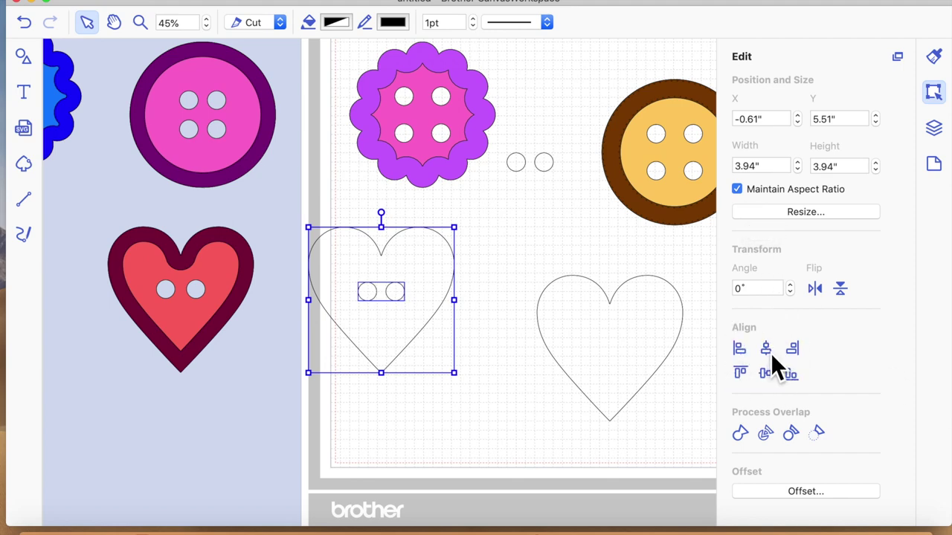
pyautogui.click(485, 389)
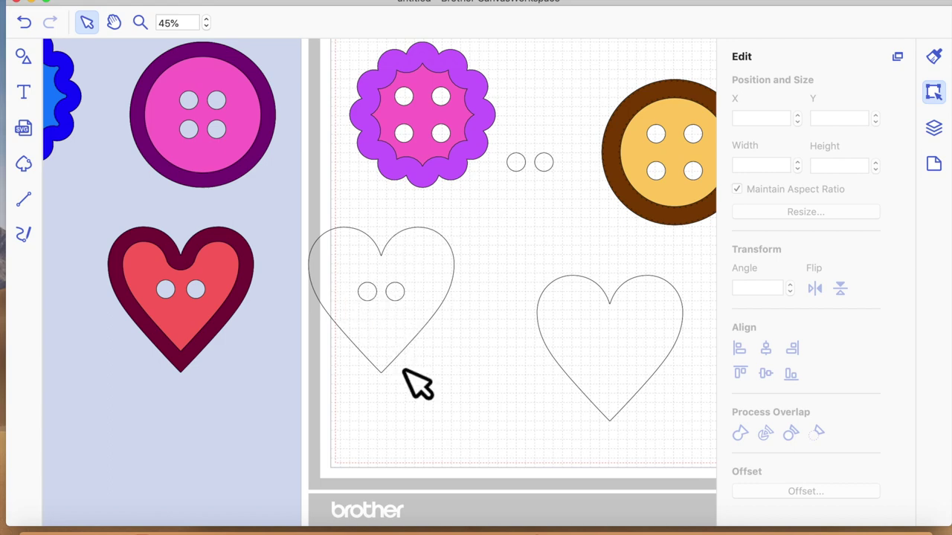
# - Try to subtract the overlap between the left heart and its two holes, and undo the operation
pyautogui.moveTo(446, 389); pyautogui.dragTo(311, 218)
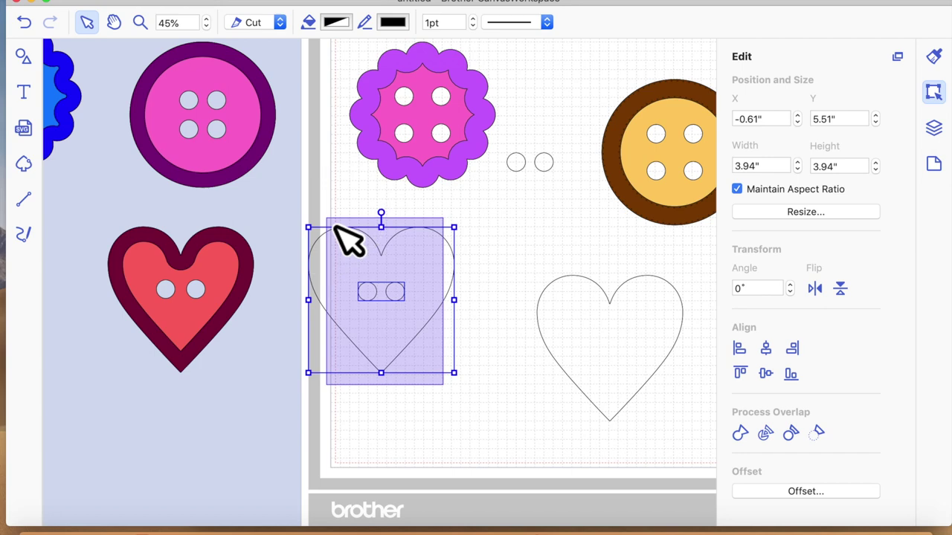
pyautogui.click(823, 438)
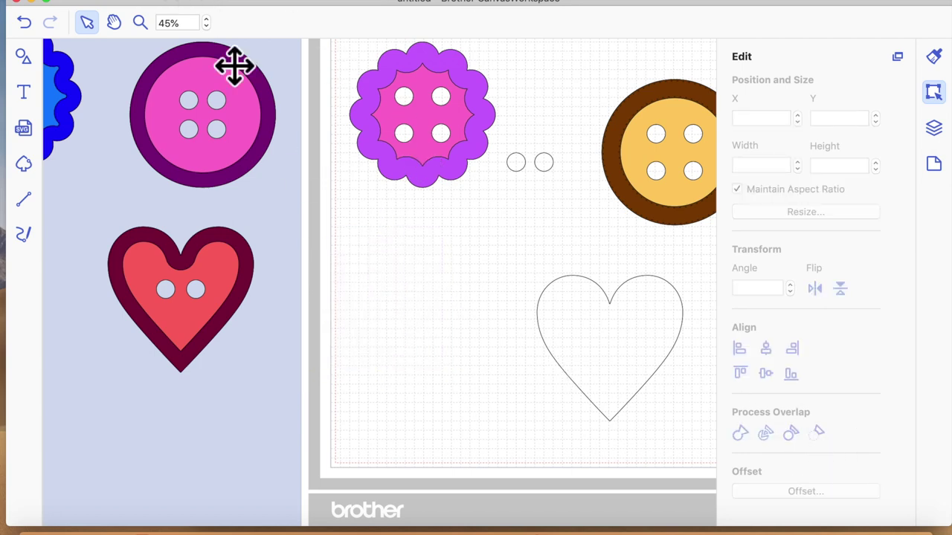
pyautogui.click(26, 26)
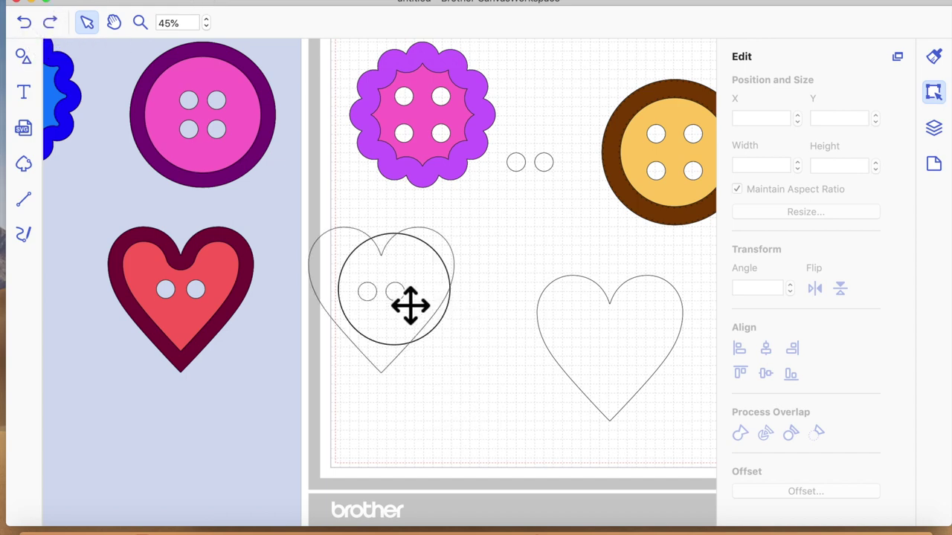
# - Arrange the left heart behind its two holes
pyautogui.click(411, 305)
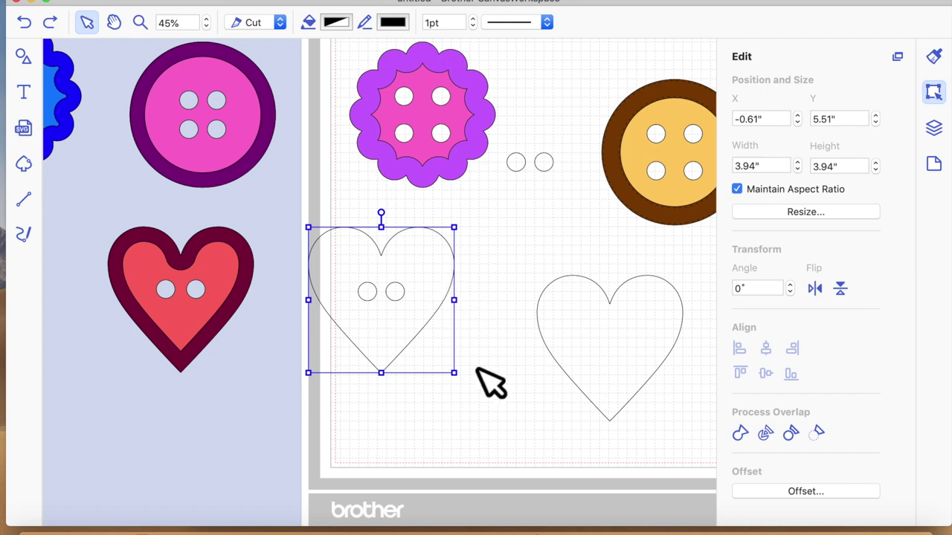
pyautogui.rightClick(439, 296)
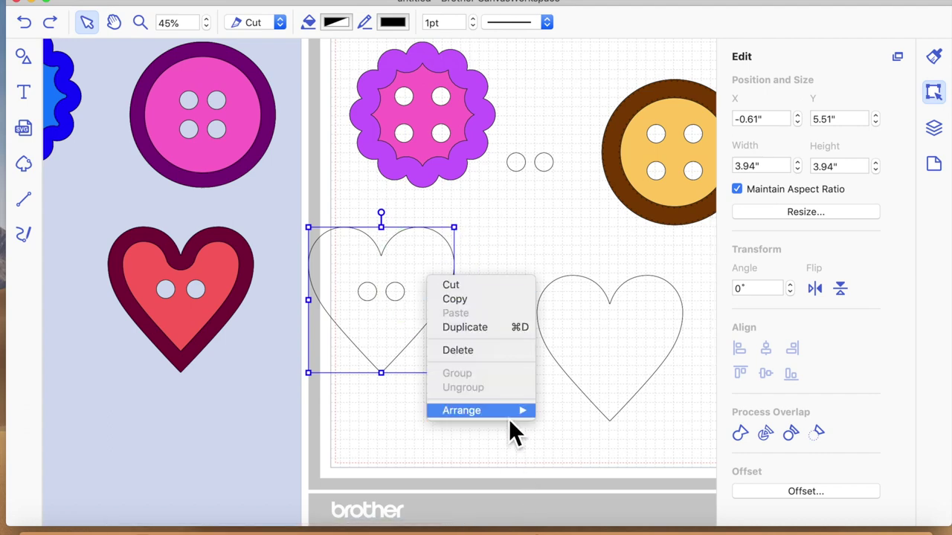
pyautogui.moveTo(519, 412)
pyautogui.click(591, 451)
pyautogui.click(506, 446)
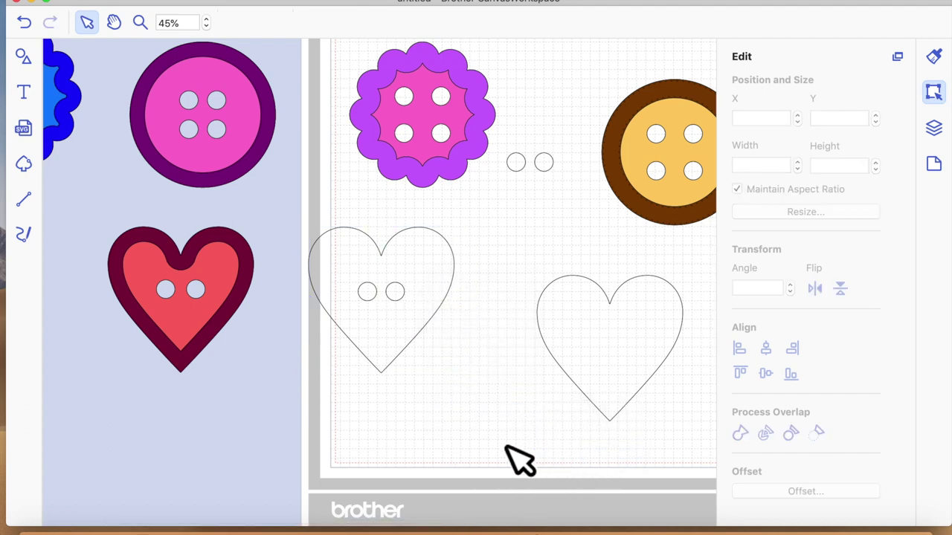
# - Subtract the two holes from the left heart and move the heart to X 0.50", Y 5.75"
pyautogui.click(414, 342)
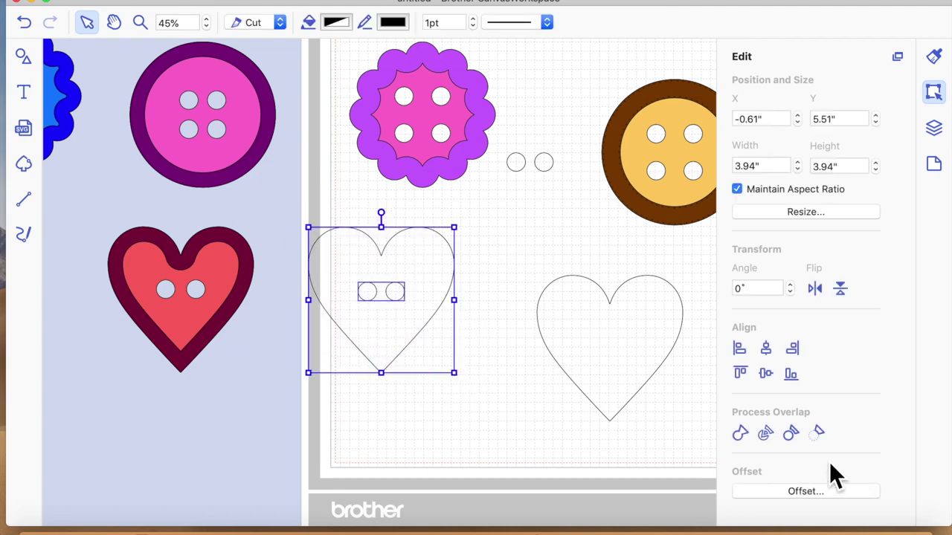
pyautogui.click(819, 436)
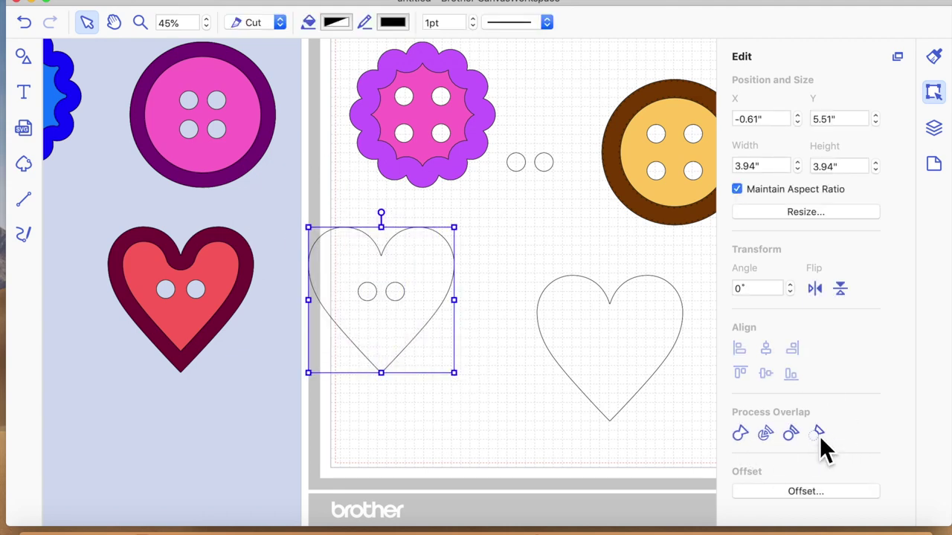
pyautogui.click(433, 399)
pyautogui.moveTo(422, 278); pyautogui.dragTo(463, 287)
# - Offset the copied heart inward and subtract the inner outline from it to make a heart-shaped ring
pyautogui.click(610, 383)
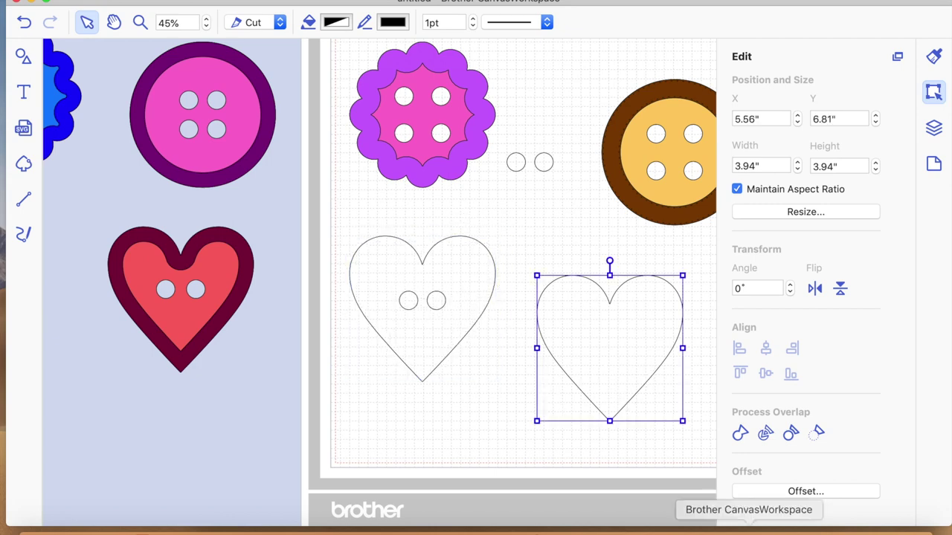
pyautogui.click(810, 494)
pyautogui.click(654, 392)
pyautogui.click(685, 409)
pyautogui.moveTo(528, 240); pyautogui.dragTo(697, 424)
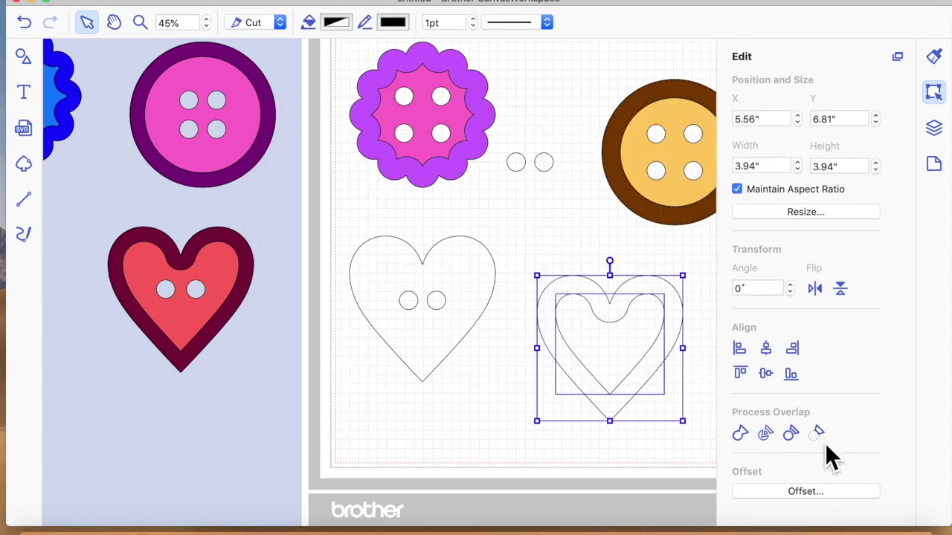
pyautogui.click(819, 433)
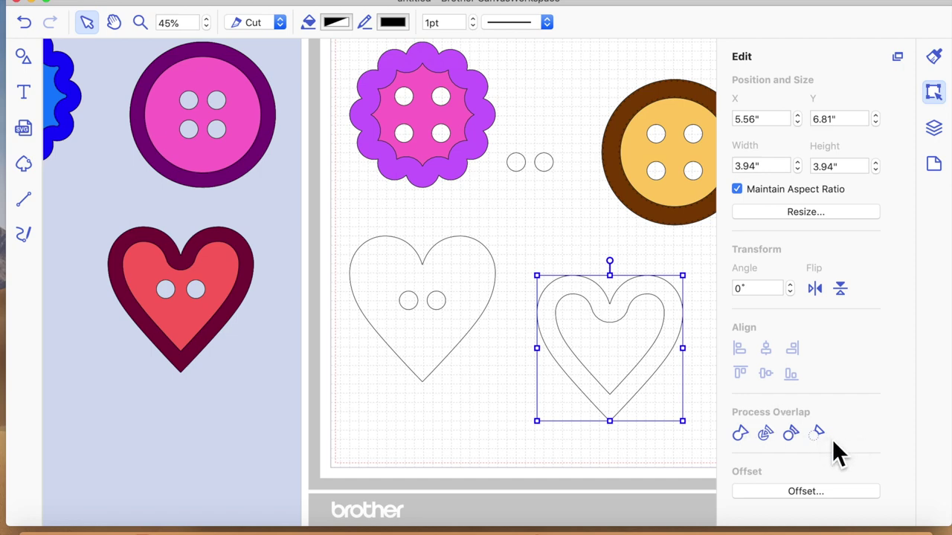
# - Fill the two-hole heart with Salmon and the heart ring with Cayenne
pyautogui.click(445, 252)
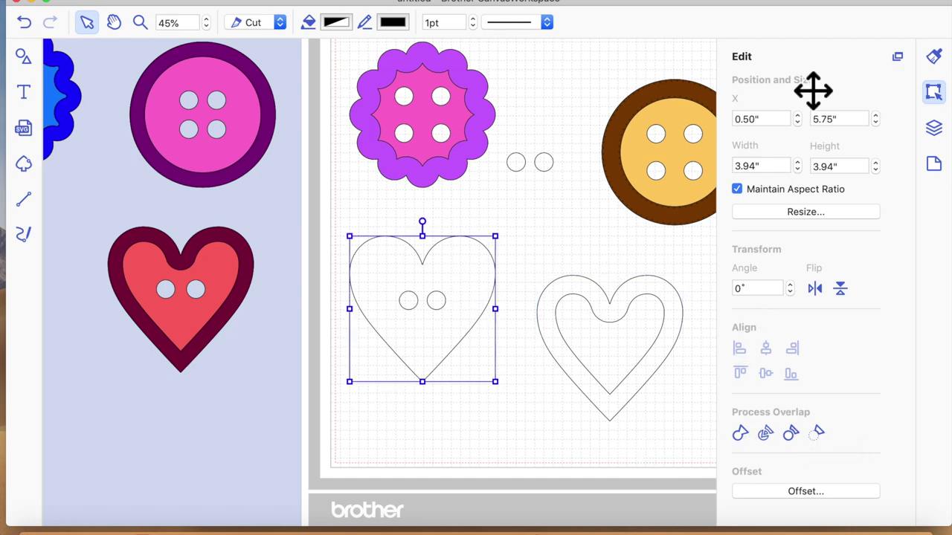
pyautogui.click(933, 56)
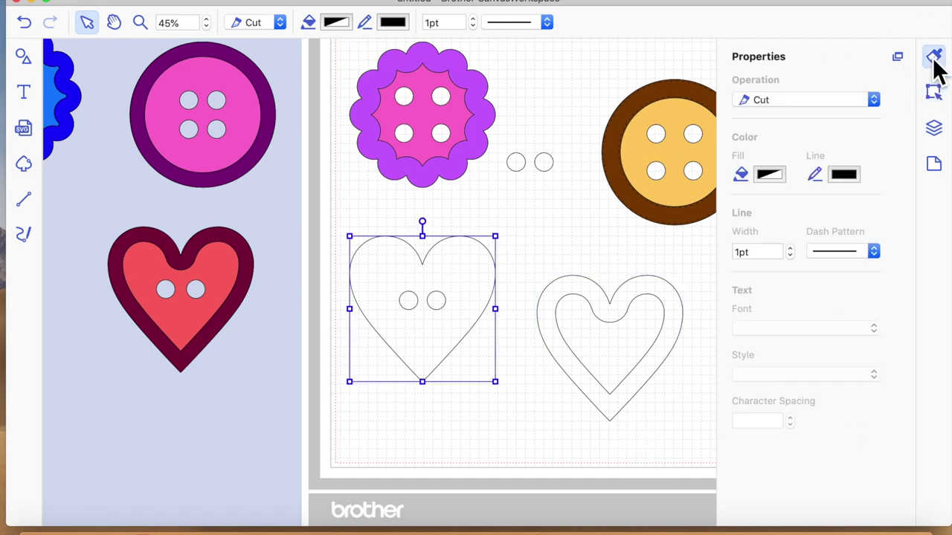
pyautogui.click(766, 177)
pyautogui.click(613, 380)
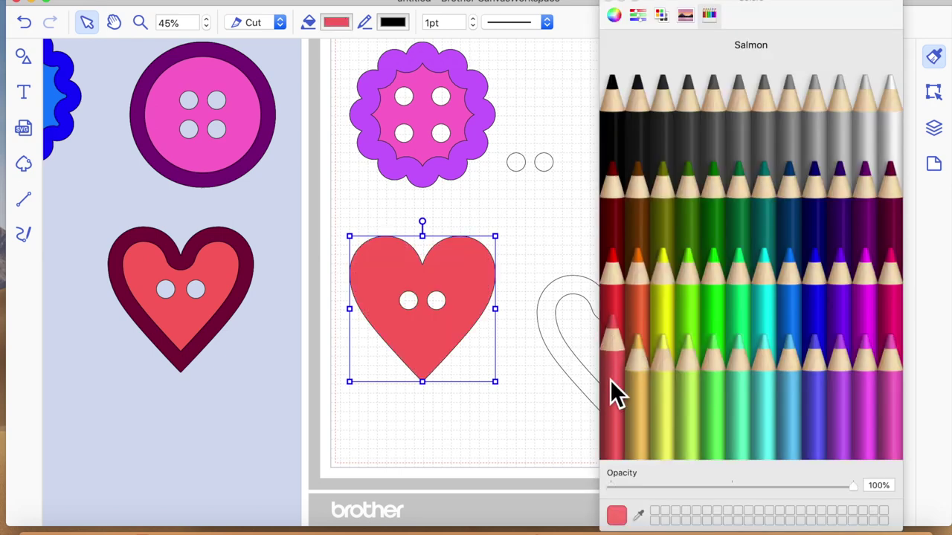
pyautogui.click(561, 335)
pyautogui.click(619, 210)
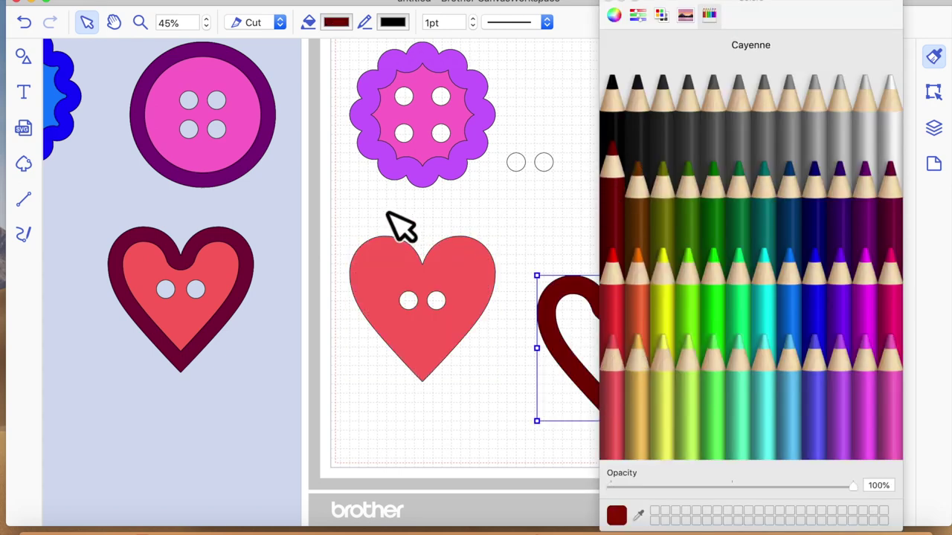
# - Center the Salmon heart and the Cayenne ring on each other horizontally and vertically
pyautogui.keyDown('shift'); pyautogui.click(395, 261); pyautogui.keyUp('shift')
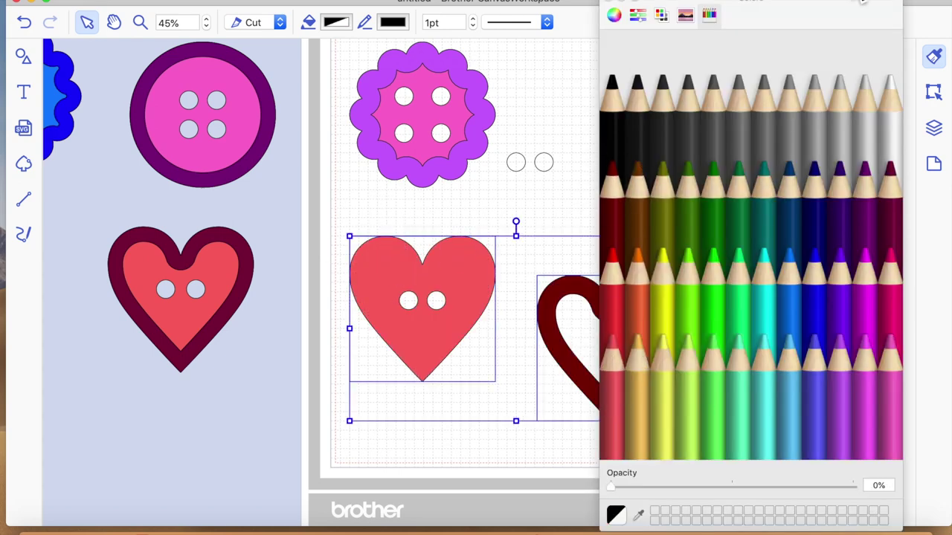
pyautogui.click(609, 4)
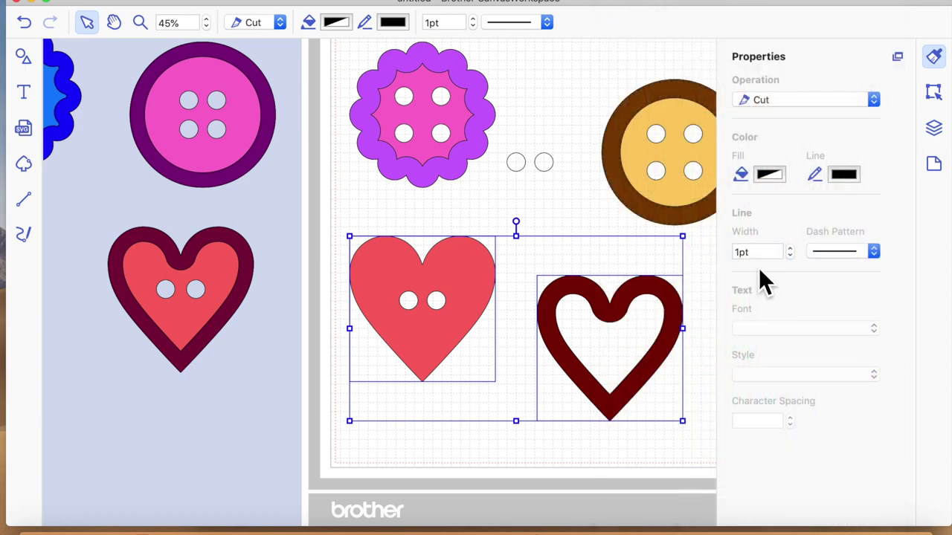
pyautogui.click(934, 92)
pyautogui.click(766, 348)
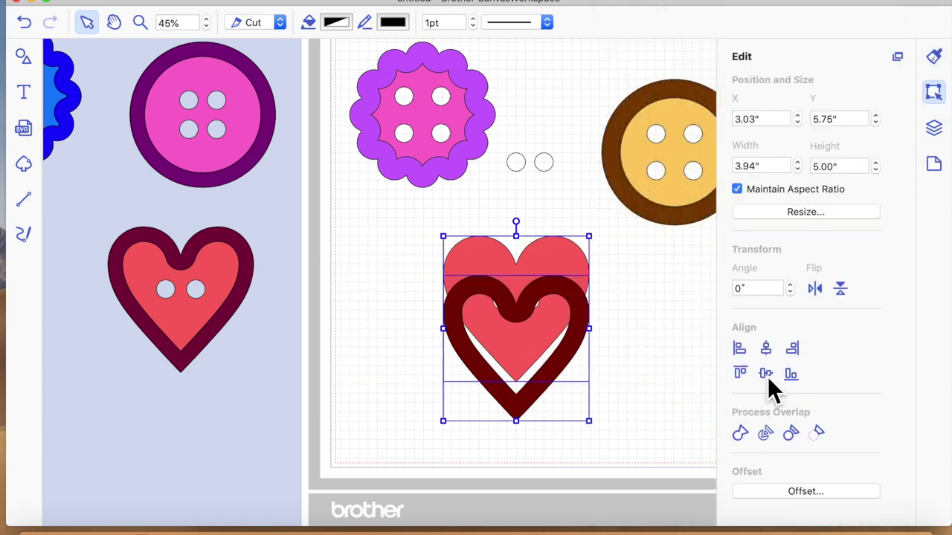
pyautogui.click(766, 373)
pyautogui.click(614, 375)
# - Delete the leftover pair of holes between the scalloped button and the brown round button
pyautogui.hscroll(5, 664, 427)
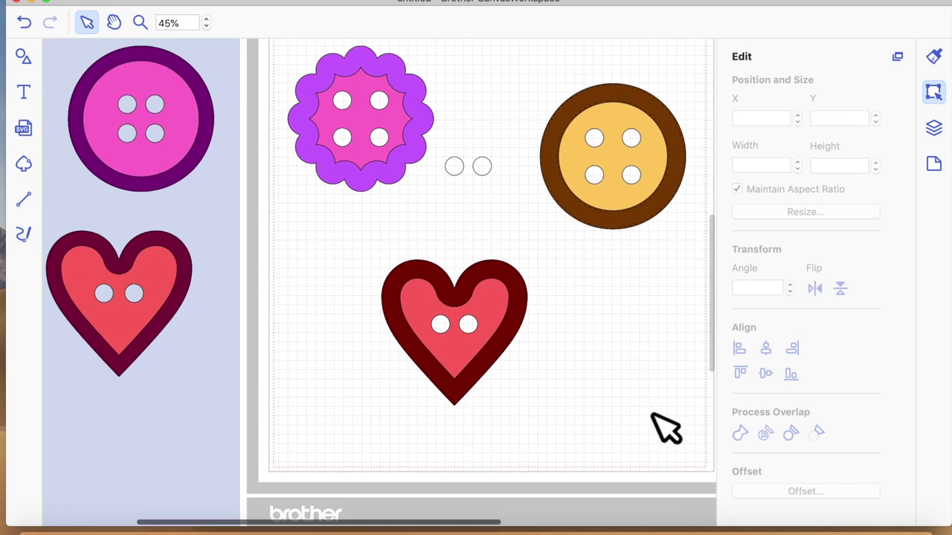
pyautogui.moveTo(420, 128); pyautogui.dragTo(511, 202)
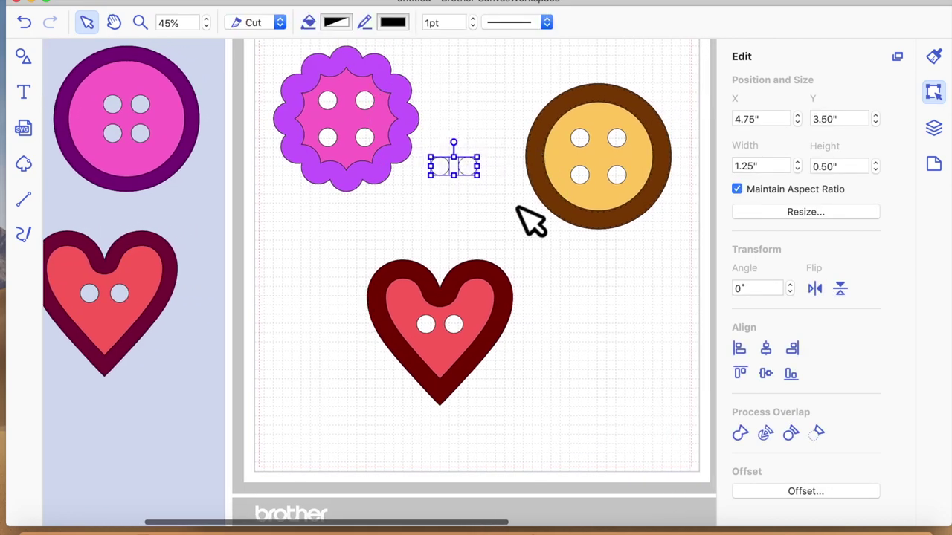
pyautogui.press('Delete')
# - Move the pink and purple round sample button from outside the mat to beside the new heart button
pyautogui.click(166, 153)
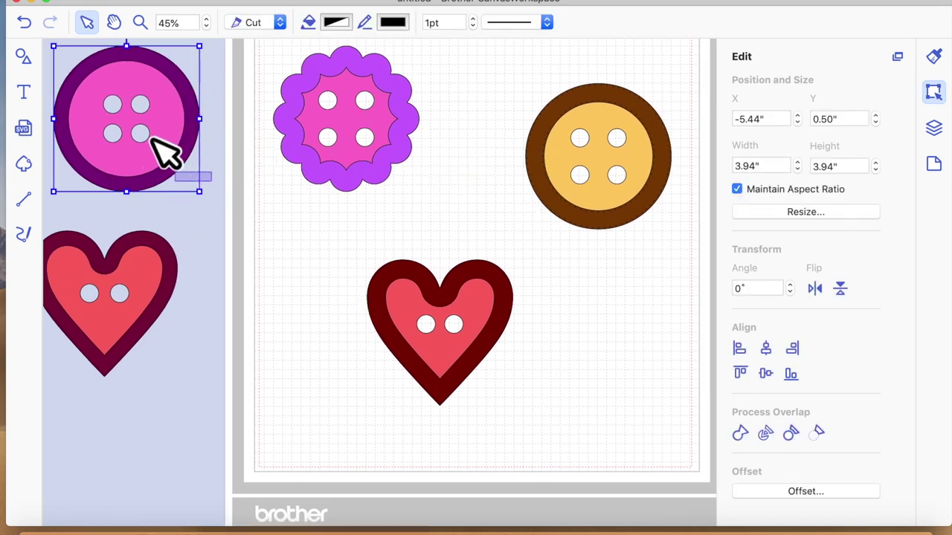
pyautogui.moveTo(522, 297); pyautogui.dragTo(654, 394)
# - Move the sample heart button and the blue scalloped sample button from outside the mat onto the mat
pyautogui.moveTo(225, 335); pyautogui.dragTo(111, 206)
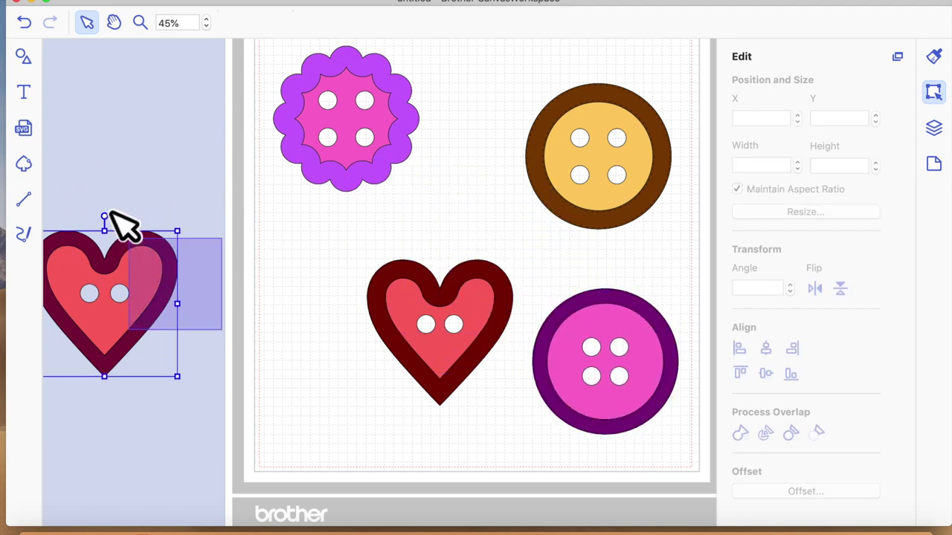
pyautogui.moveTo(145, 271); pyautogui.dragTo(516, 93)
pyautogui.hscroll(-5, 229, 193)
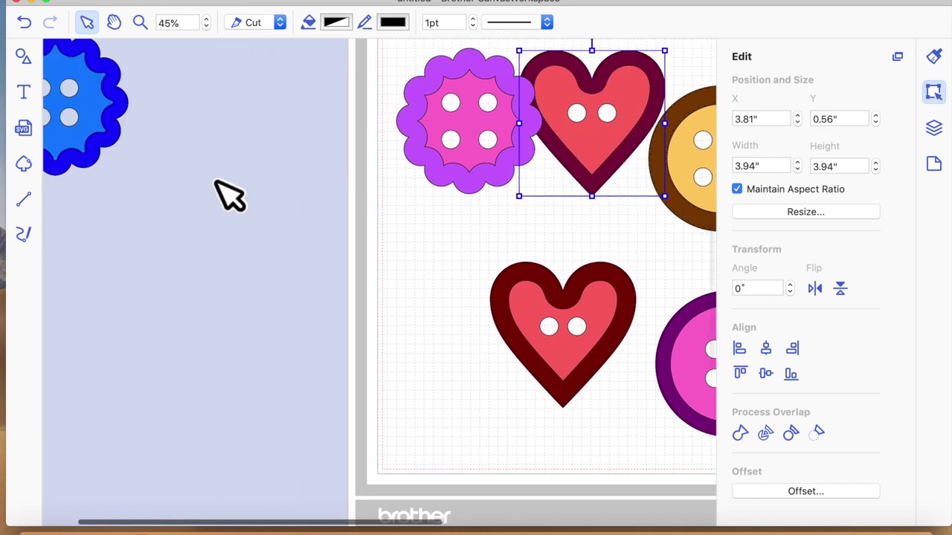
pyautogui.moveTo(184, 207); pyautogui.dragTo(26, 96)
pyautogui.moveTo(110, 101); pyautogui.dragTo(557, 283)
pyautogui.hscroll(5, 522, 128)
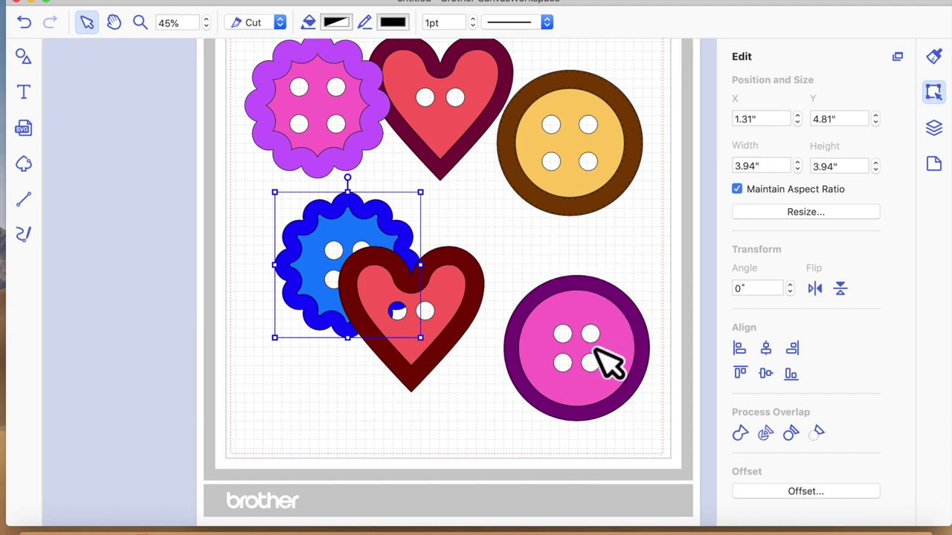
pyautogui.scroll(3, 437, 256)
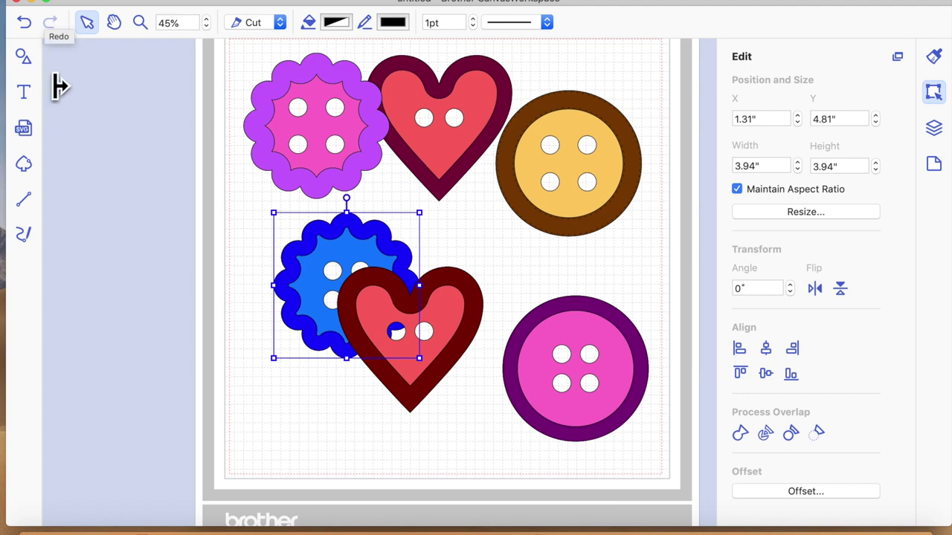
# - Insert a regular octagon from the Polygon shapes and place it over the brown round button
pyautogui.click(25, 58)
pyautogui.scroll(-10, 187, 414)
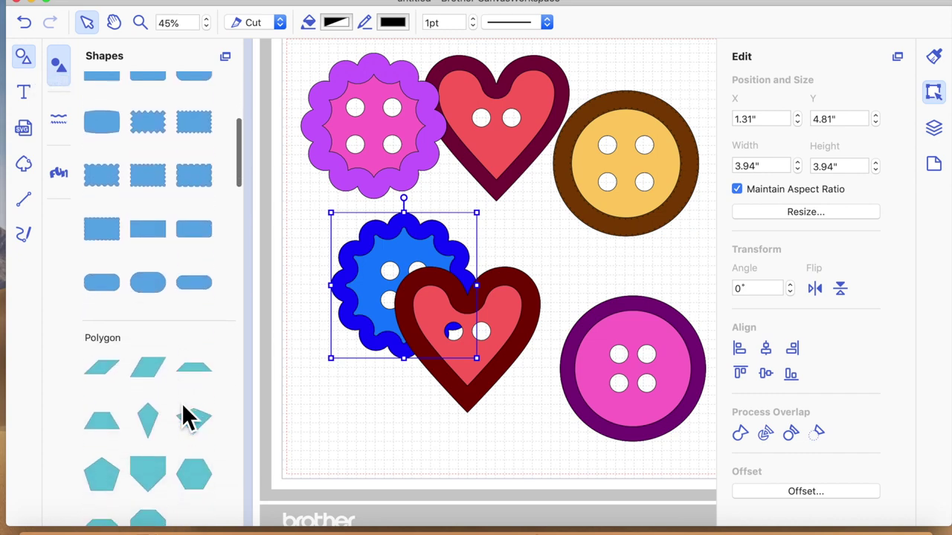
pyautogui.scroll(-2, 187, 417)
pyautogui.click(159, 417)
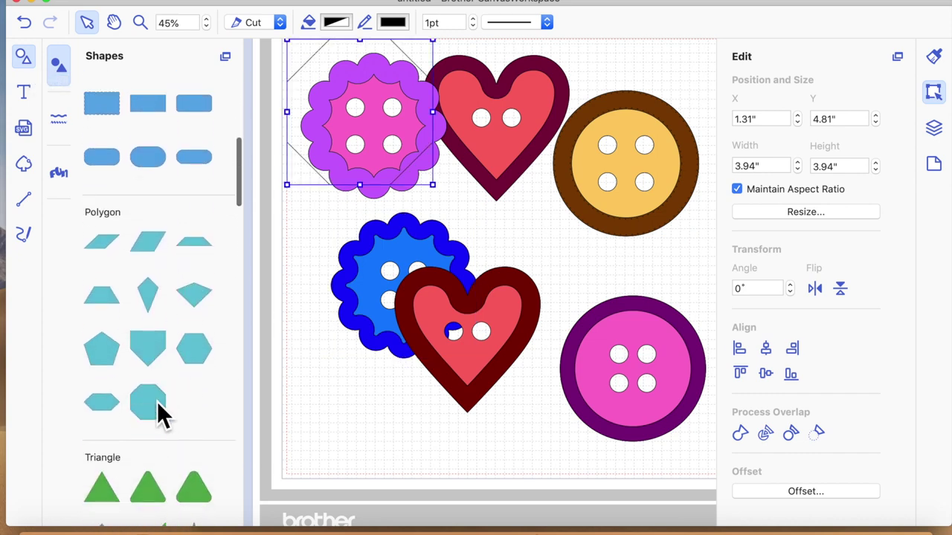
pyautogui.moveTo(393, 96); pyautogui.dragTo(323, 286)
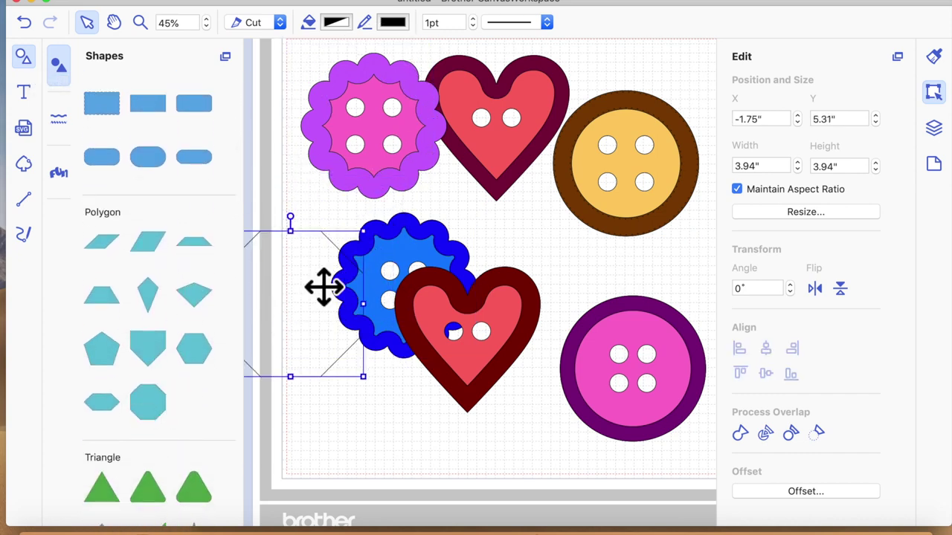
pyautogui.click(24, 59)
pyautogui.moveTo(117, 295); pyautogui.dragTo(628, 211)
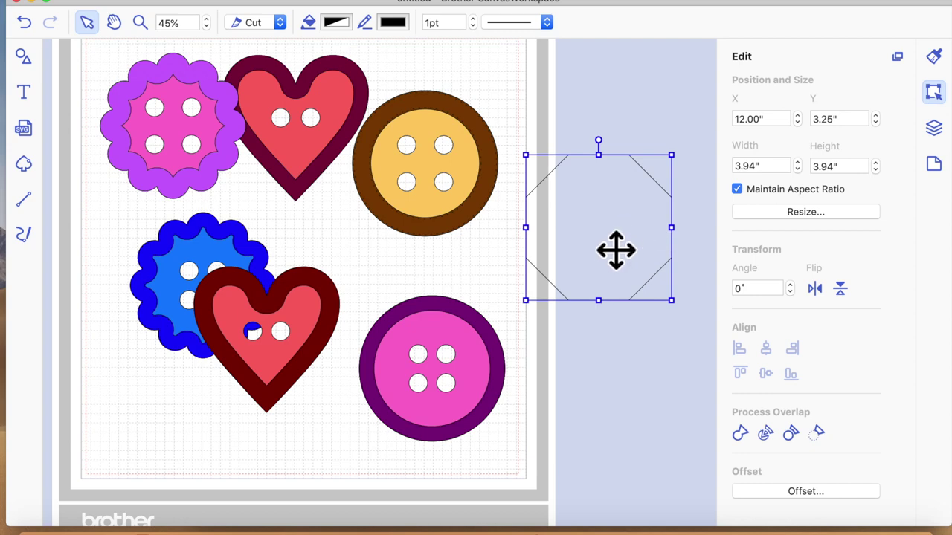
pyautogui.moveTo(616, 251); pyautogui.dragTo(441, 217)
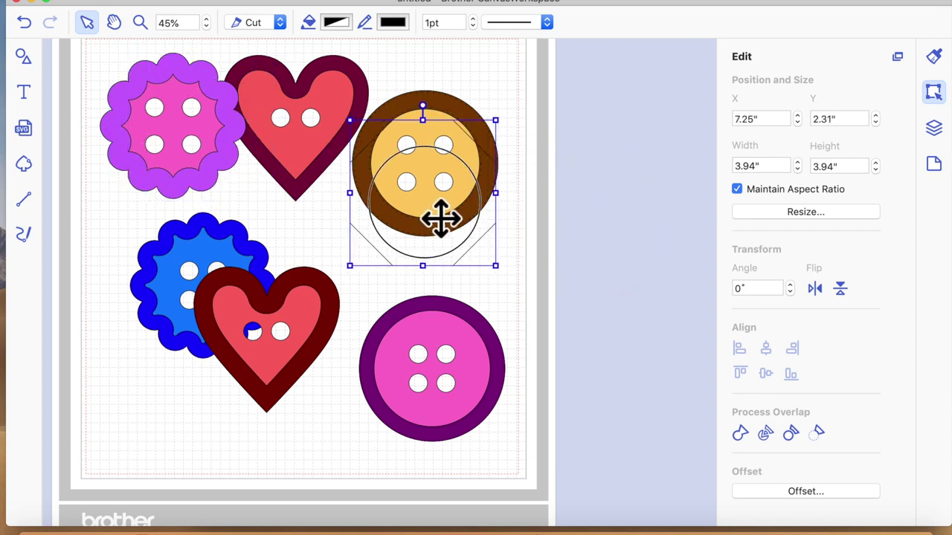
# - Undo the octagon, the sample button moves, the deletion of the spare holes and the centering of the heart parts
pyautogui.click(25, 23)
pyautogui.click(24, 22)
pyautogui.click(25, 23)
pyautogui.click(24, 22)
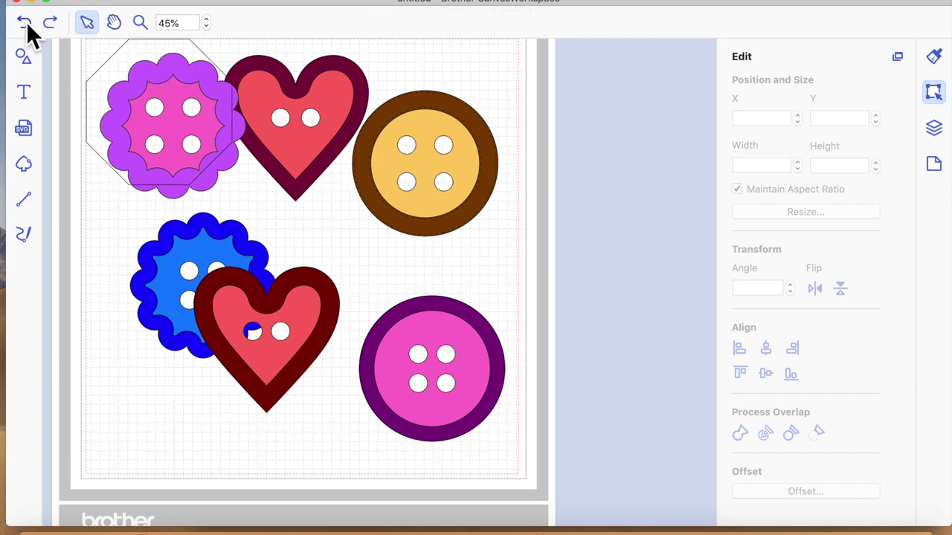
pyautogui.click(24, 22)
pyautogui.click(25, 22)
pyautogui.click(24, 22)
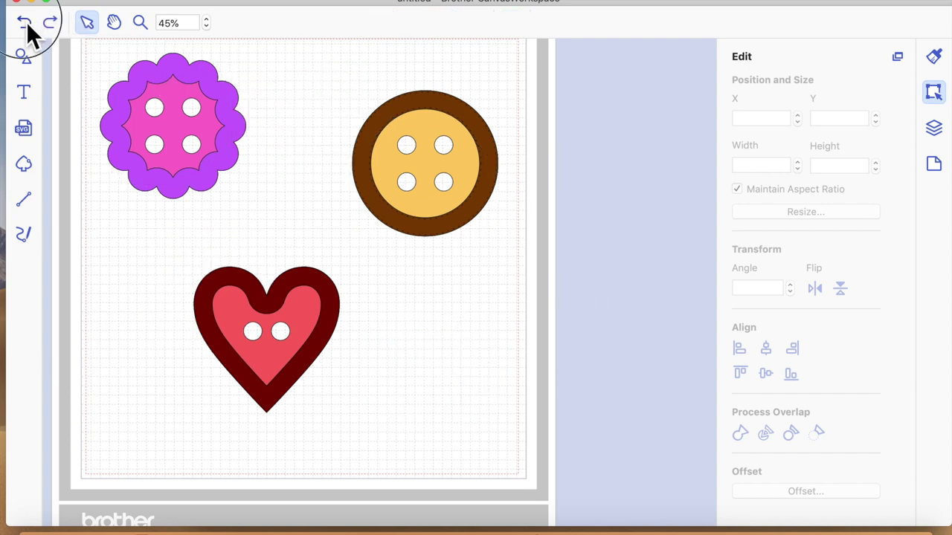
pyautogui.click(24, 22)
# - Duplicate the spare pair of holes and place the copy directly below it, forming a square of four holes 1.25" across
pyautogui.click(295, 176)
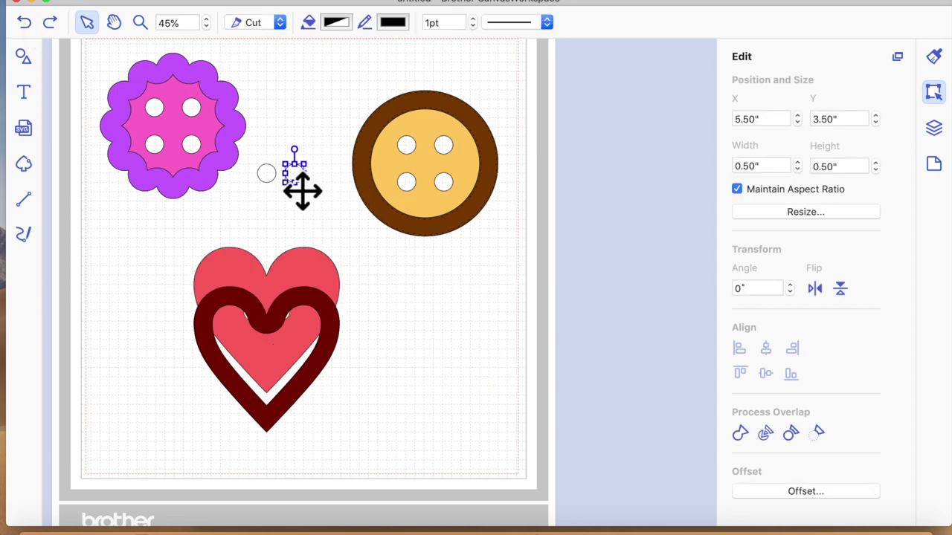
pyautogui.keyDown('shift'); pyautogui.click(261, 167); pyautogui.keyUp('shift')
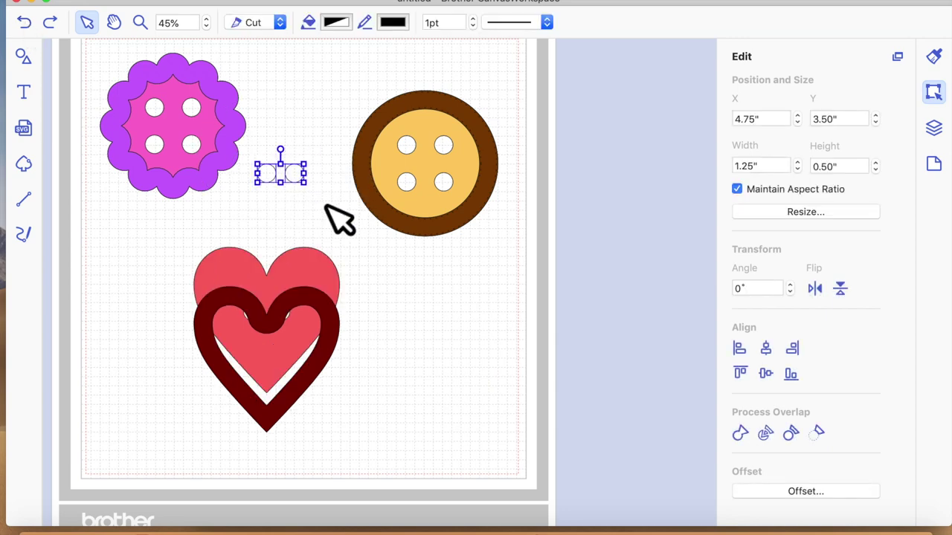
pyautogui.press('super+d')
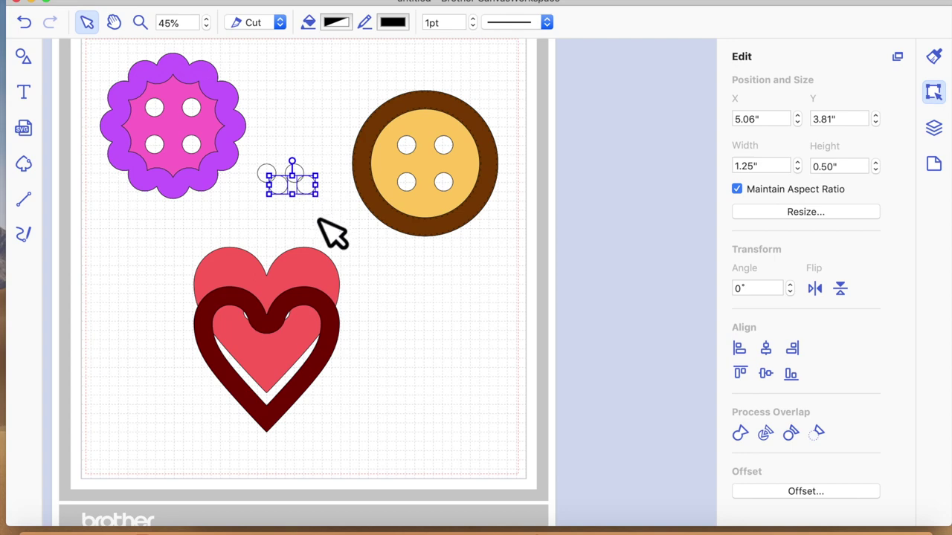
pyautogui.press('Down')
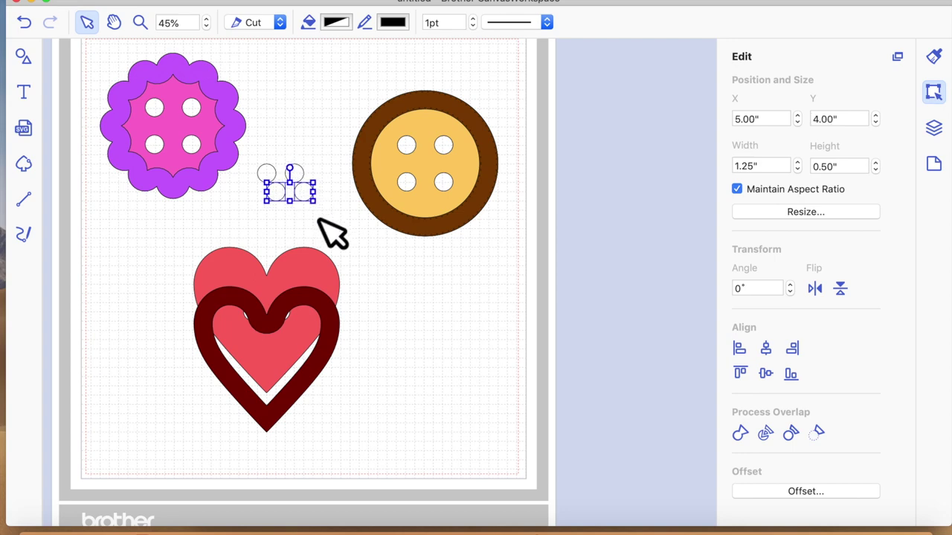
pyautogui.press('Left')
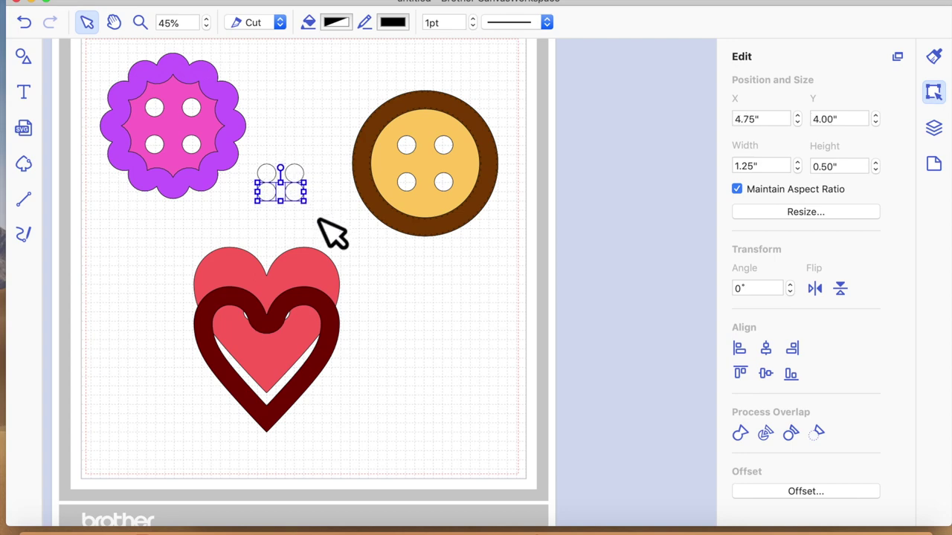
# - Group the four small circles between the scalloped and brown round buttons into one object
pyautogui.moveTo(252, 155); pyautogui.dragTo(336, 231)
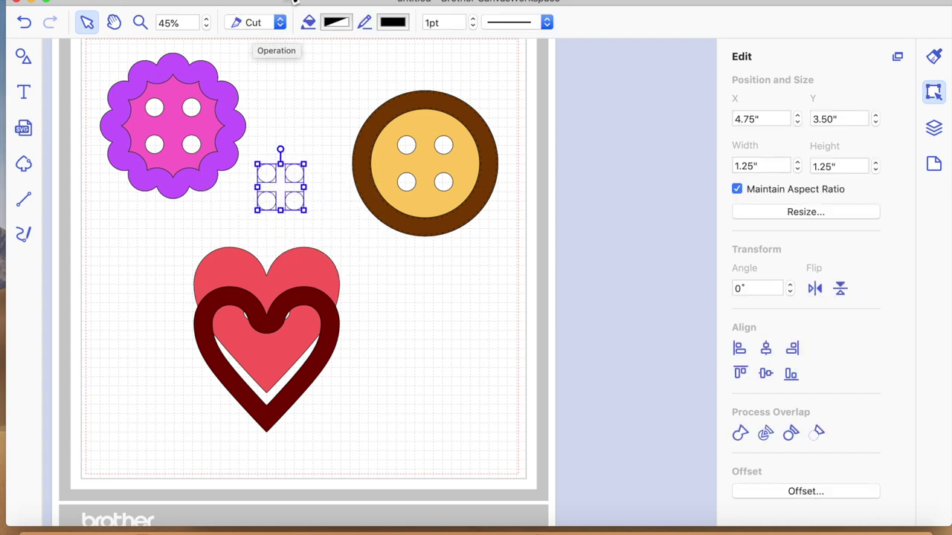
pyautogui.click(295, 1)
pyautogui.click(303, 99)
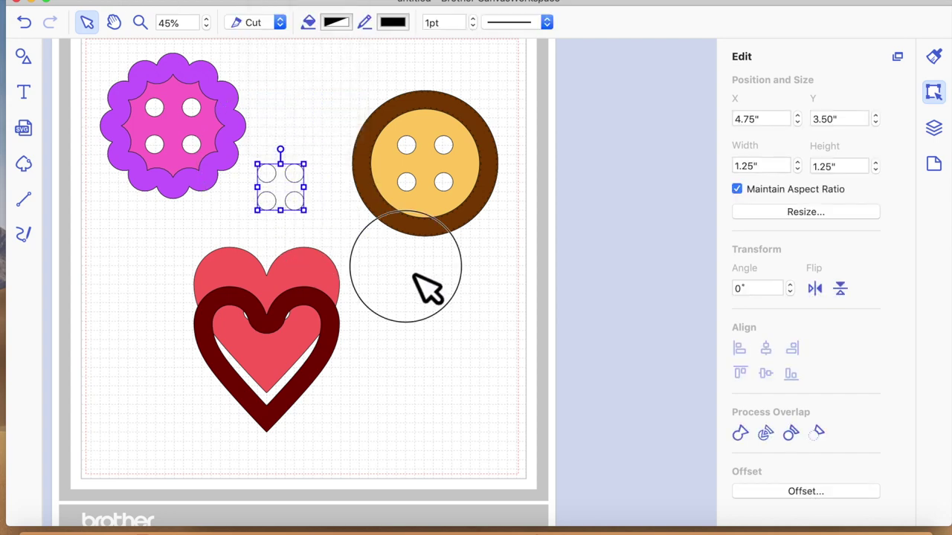
pyautogui.click(429, 289)
# - Insert a 3.94" regular octagon from the Polygon shapes and place it below the brown round button
pyautogui.click(23, 56)
pyautogui.scroll(-3, 136, 340)
pyautogui.scroll(-10, 136, 341)
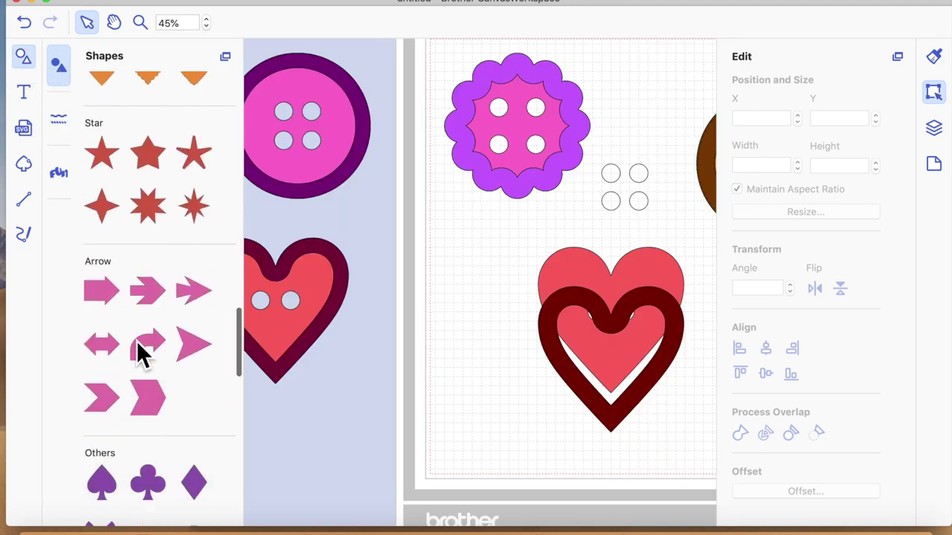
pyautogui.scroll(-5, 137, 341)
pyautogui.scroll(10, 136, 341)
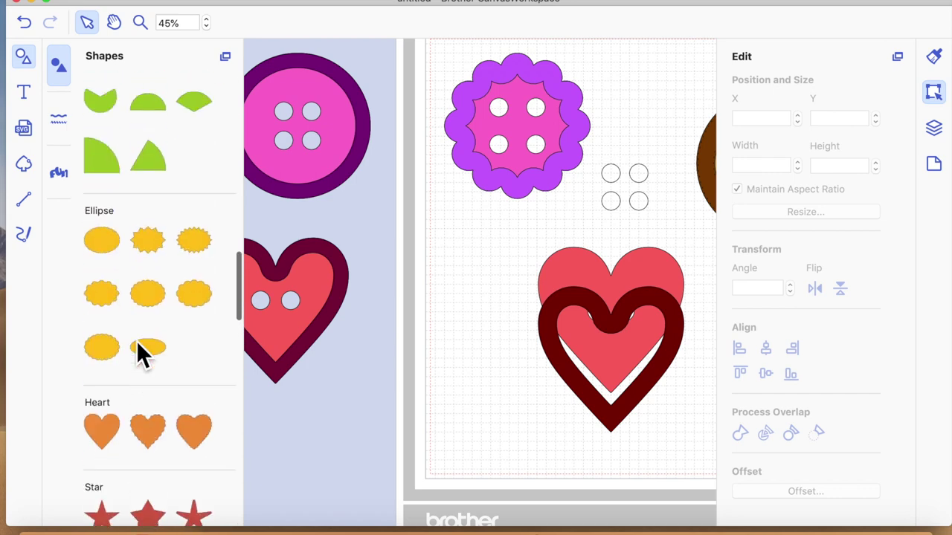
pyautogui.scroll(6, 136, 340)
pyautogui.scroll(-1, 136, 341)
pyautogui.scroll(2, 136, 340)
pyautogui.click(195, 166)
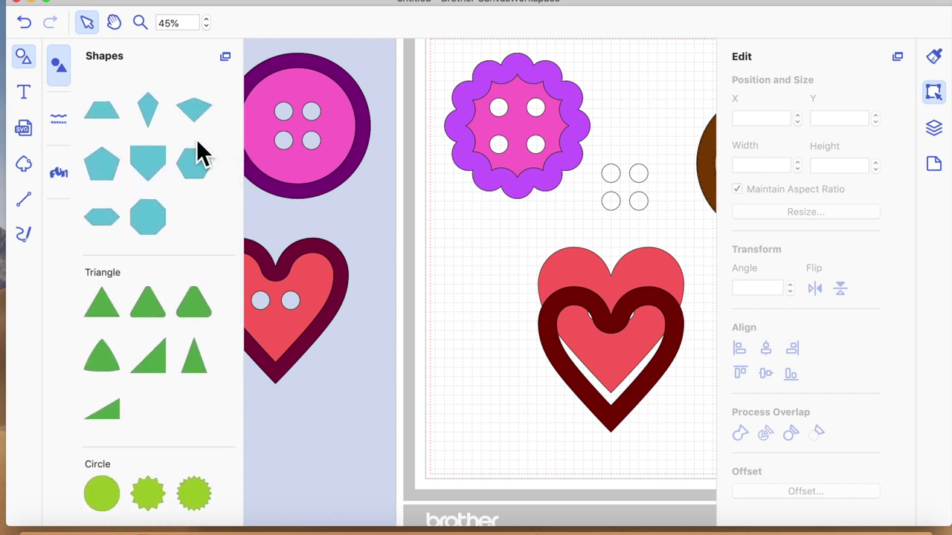
pyautogui.moveTo(152, 221); pyautogui.dragTo(499, 216)
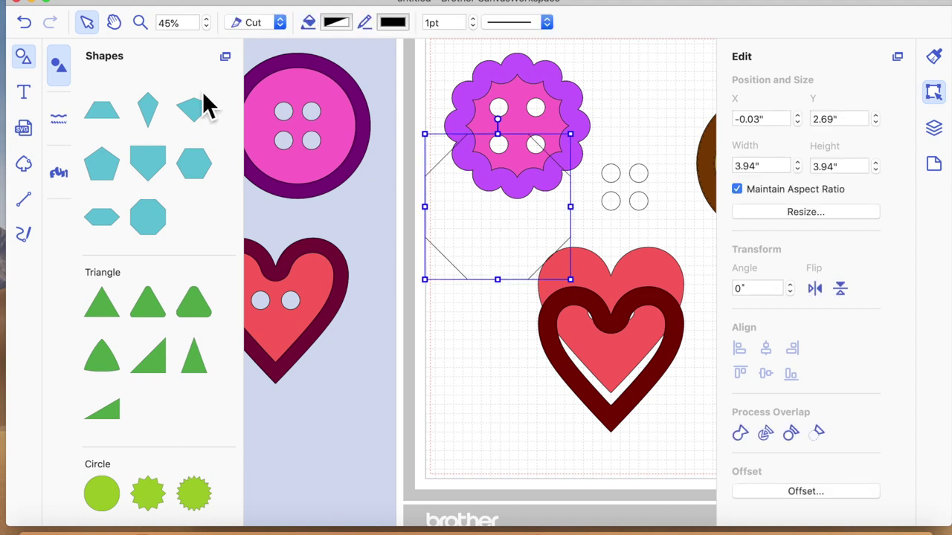
pyautogui.click(25, 57)
pyautogui.moveTo(352, 230); pyautogui.dragTo(625, 346)
pyautogui.doubleClick(602, 371)
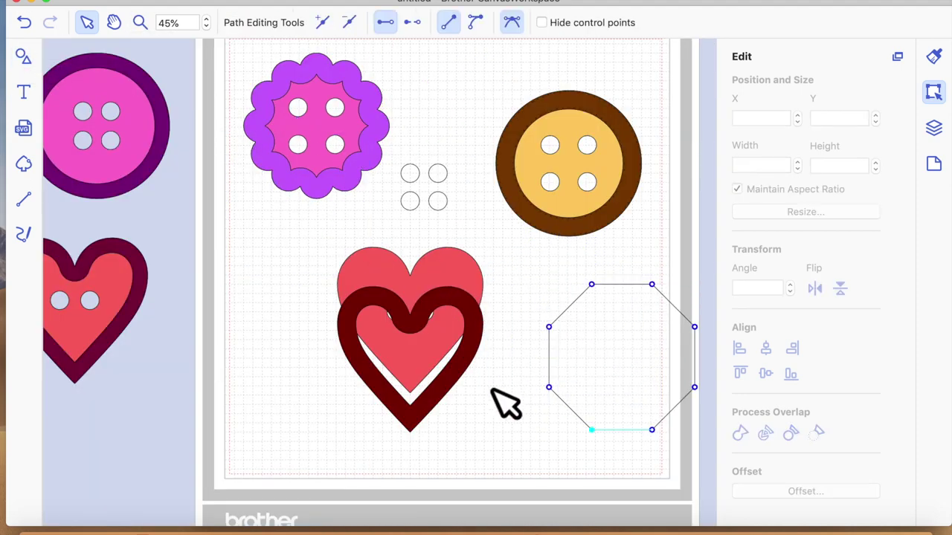
pyautogui.click(411, 365)
pyautogui.moveTo(504, 410); pyautogui.dragTo(393, 323)
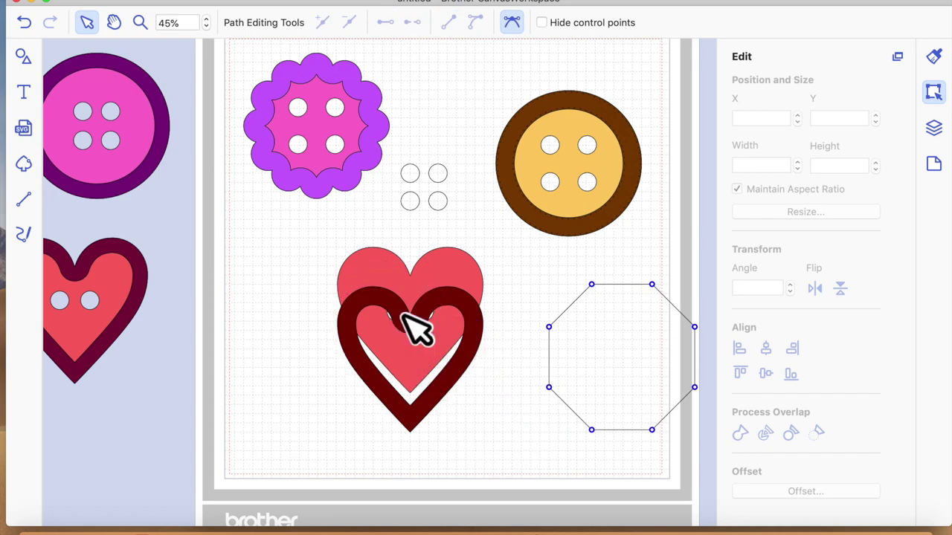
pyautogui.moveTo(436, 276); pyautogui.dragTo(256, 298)
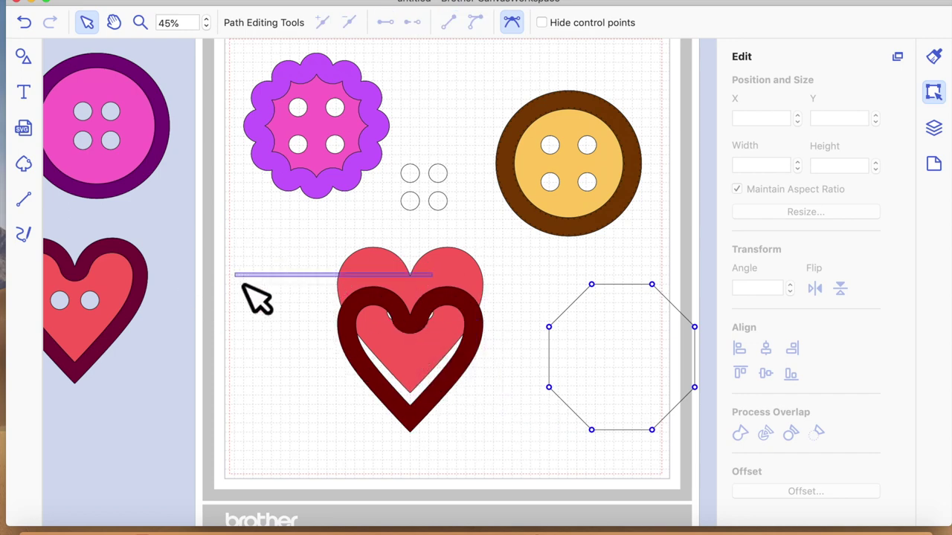
# - Move the Cayenne heart ring and the Salmon heart off the mat, beside the sample buttons
pyautogui.click(447, 329)
pyautogui.moveTo(446, 330); pyautogui.dragTo(121, 335)
pyautogui.moveTo(369, 308); pyautogui.dragTo(59, 344)
# - Duplicate the octagon with the two copies apart, and move the group of four holes onto one of them
pyautogui.moveTo(572, 360); pyautogui.dragTo(632, 359)
pyautogui.hotkey('ctrl', 'v')
pyautogui.moveTo(459, 192); pyautogui.dragTo(483, 359)
# - Center the four-hole group and its octagon on each other horizontally and vertically
pyautogui.moveTo(381, 249); pyautogui.dragTo(514, 421)
pyautogui.click(767, 349)
pyautogui.click(766, 374)
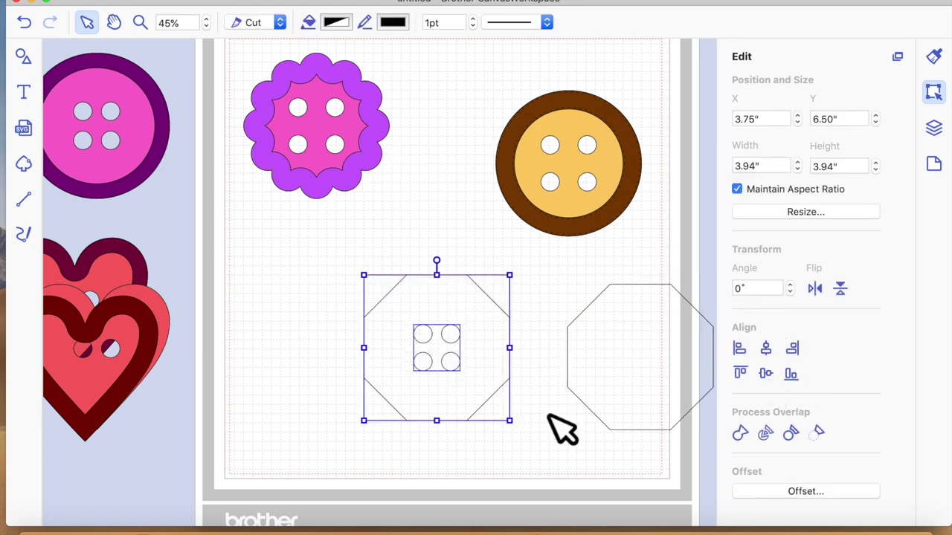
# - Send the octagon around the four holes to the back
pyautogui.click(560, 301)
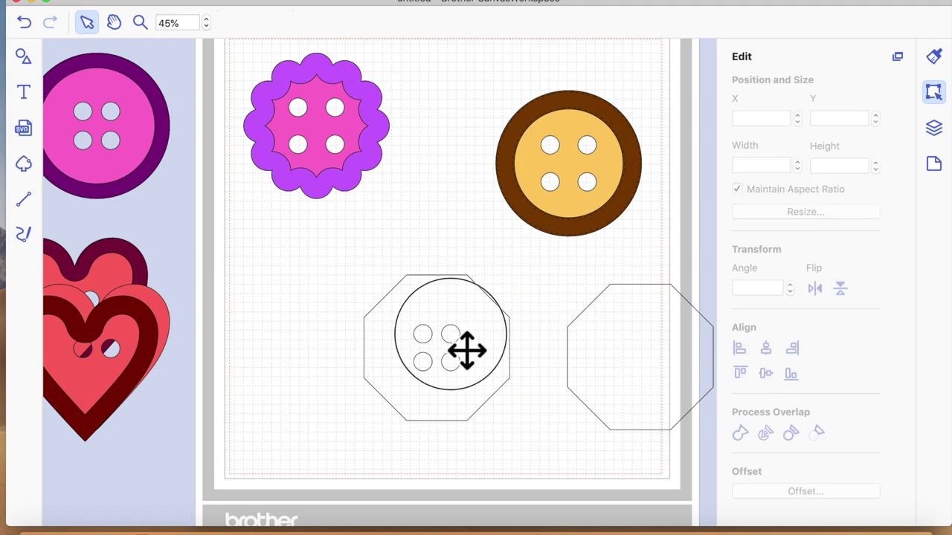
pyautogui.click(467, 351)
pyautogui.rightClick(480, 319)
pyautogui.moveTo(523, 454)
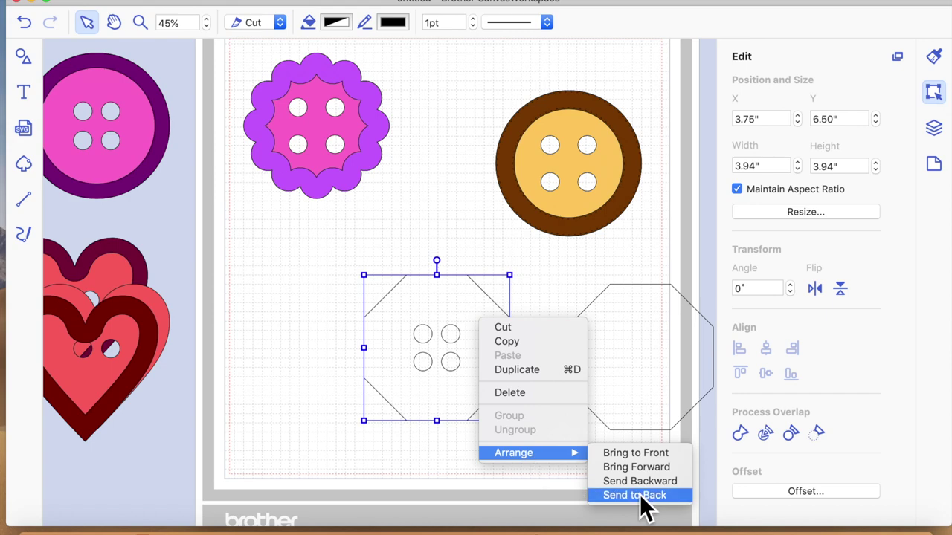
pyautogui.click(641, 505)
# - Cut the four holes out of their octagon and place it side by side with the plain octagon on the mat
pyautogui.click(557, 468)
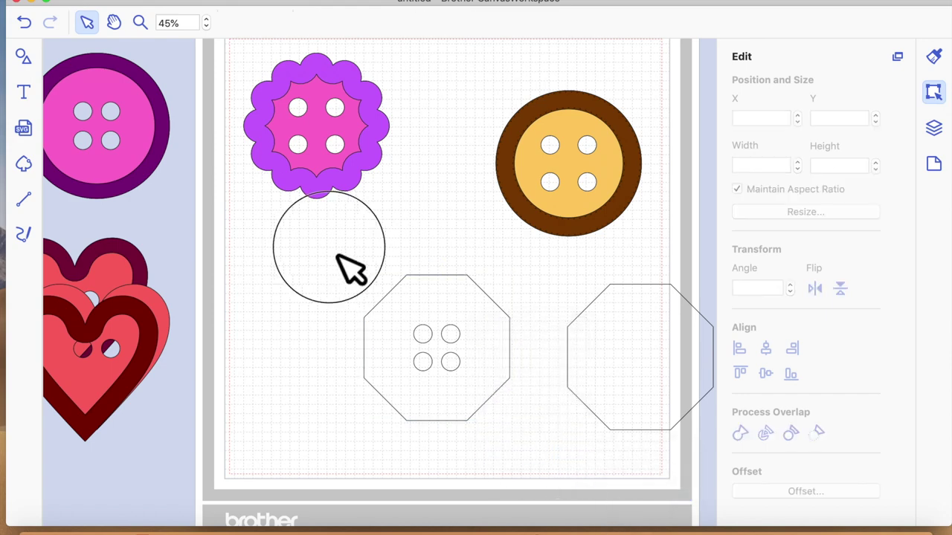
pyautogui.moveTo(324, 247); pyautogui.dragTo(503, 410)
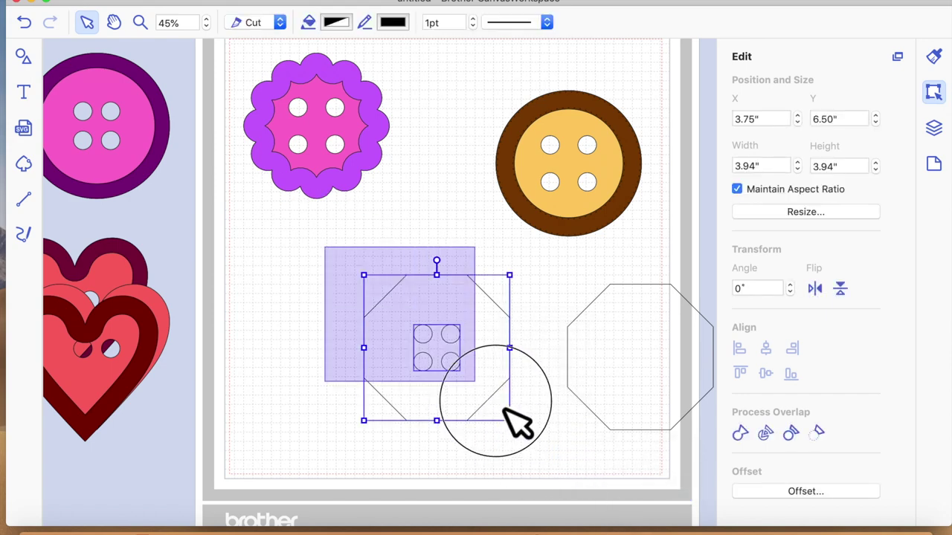
pyautogui.click(814, 435)
pyautogui.moveTo(483, 379); pyautogui.dragTo(608, 376)
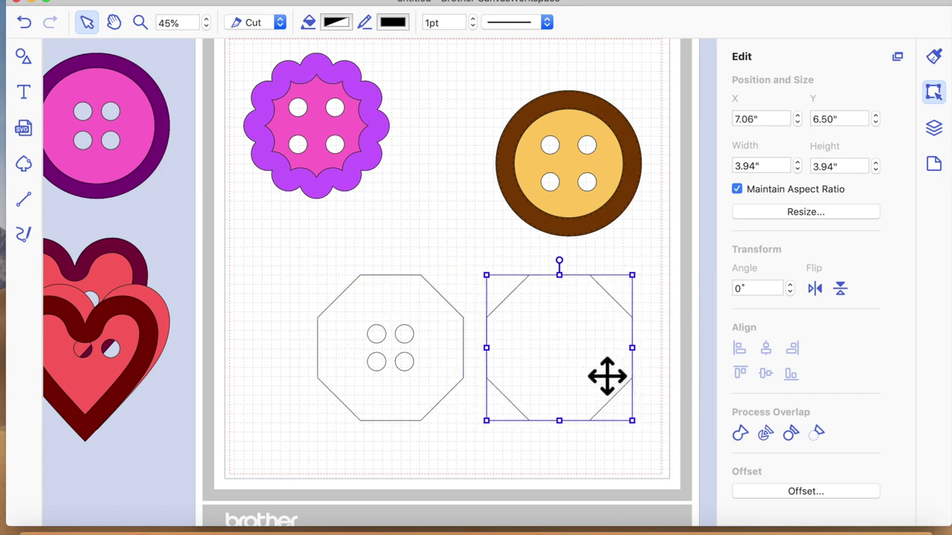
# - Offset the plain octagon inward with round corners, leaving the original line as is, to make a 3.14" wide inner octagon
pyautogui.click(830, 492)
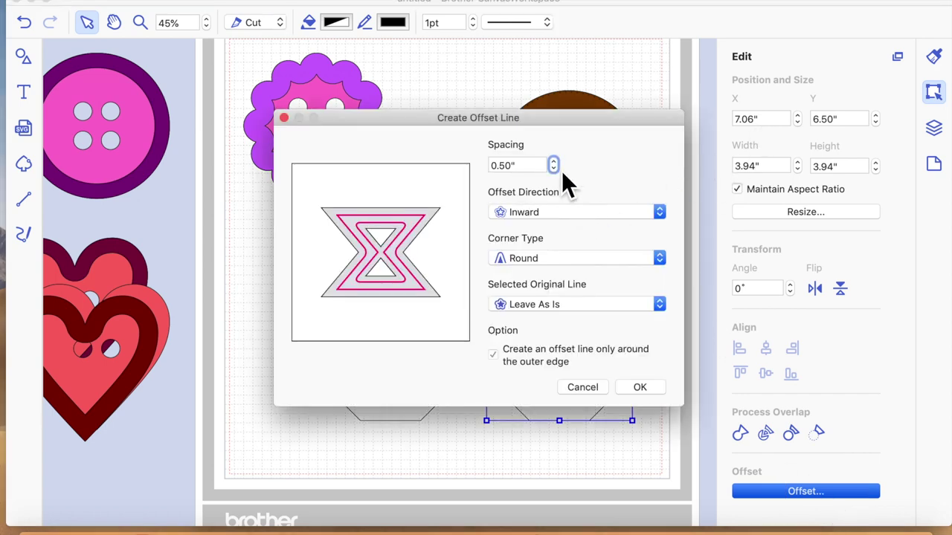
pyautogui.click(554, 170)
pyautogui.click(642, 387)
# - Subtract the inner offset octagon from the plain octagon to make an octagonal ring
pyautogui.click(580, 441)
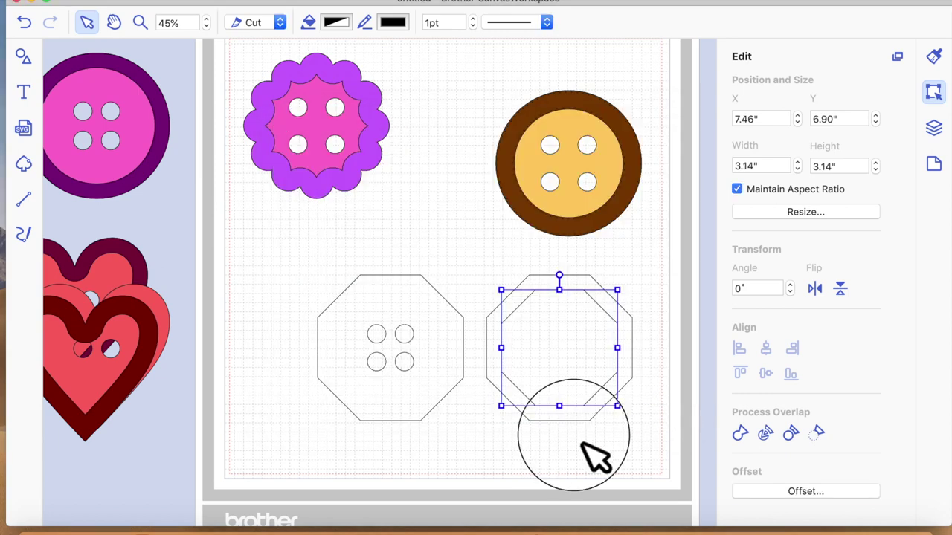
pyautogui.click(537, 362)
pyautogui.moveTo(622, 425); pyautogui.dragTo(531, 351)
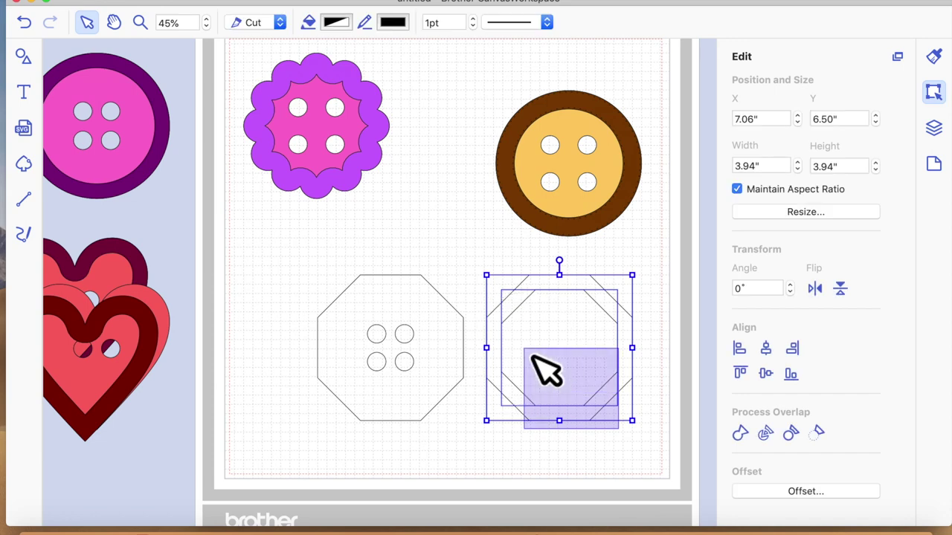
pyautogui.click(822, 438)
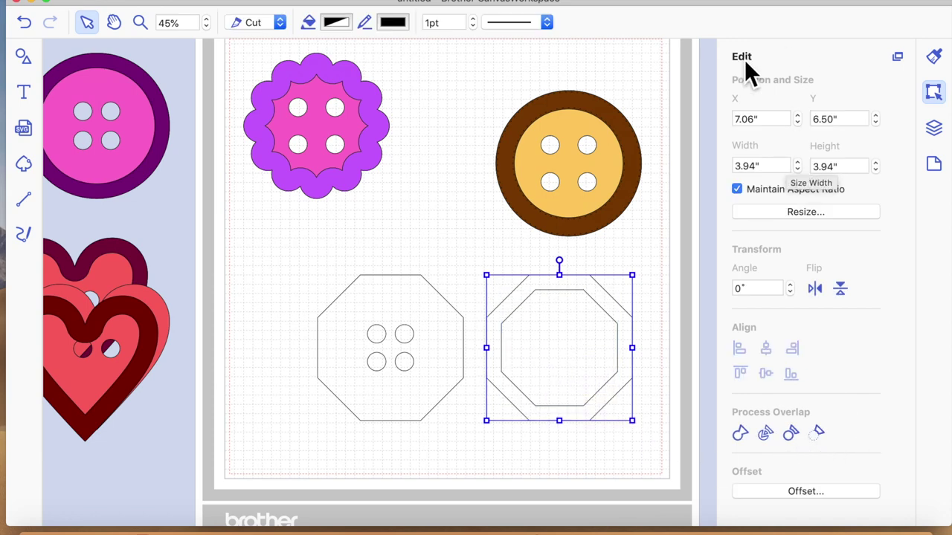
# - Fill the four-hole octagon with the Moss green pencil colour
pyautogui.click(467, 339)
pyautogui.click(935, 56)
pyautogui.click(766, 176)
pyautogui.moveTo(832, 149)
pyautogui.mouseDown()
pyautogui.moveTo(778, 243)
pyautogui.moveTo(746, 349)
pyautogui.mouseUp()
pyautogui.moveTo(742, 300)
pyautogui.mouseDown()
pyautogui.moveTo(733, 234)
pyautogui.moveTo(772, 220)
pyautogui.mouseUp()
pyautogui.moveTo(698, 225)
pyautogui.mouseDown()
pyautogui.moveTo(742, 237)
pyautogui.moveTo(740, 228)
pyautogui.mouseUp()
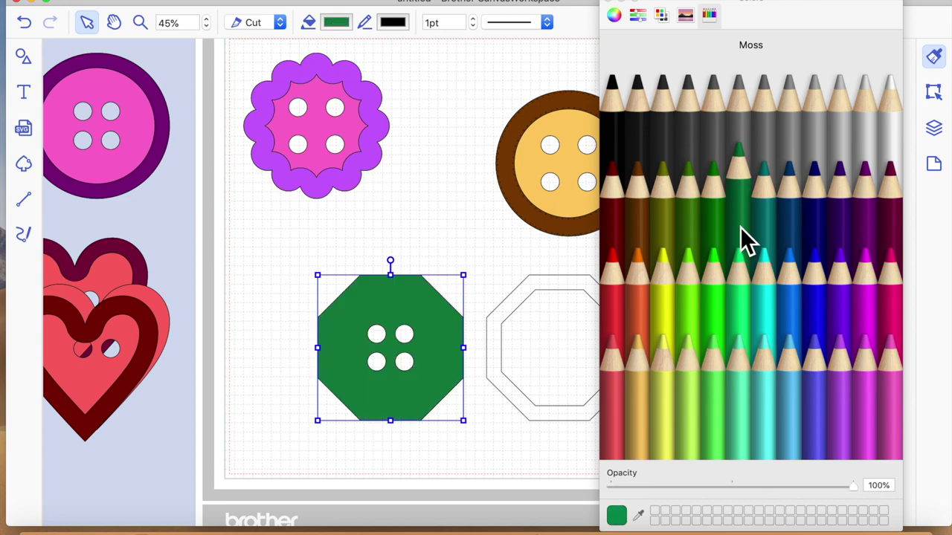
# - Fill the octagonal ring with the dark olive green pencil colour
pyautogui.click(573, 299)
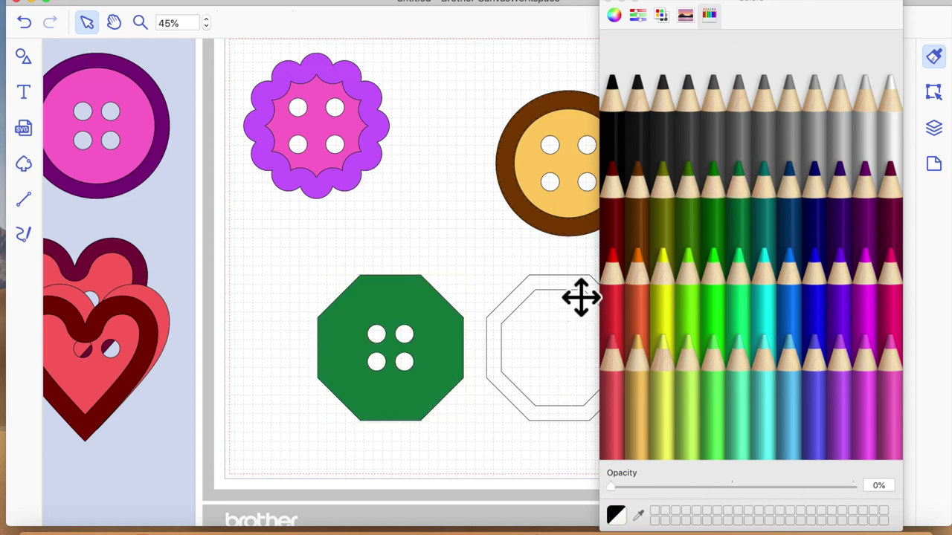
pyautogui.click(581, 298)
pyautogui.moveTo(748, 201)
pyautogui.mouseDown()
pyautogui.moveTo(781, 213)
pyautogui.moveTo(774, 214)
pyautogui.mouseUp()
pyautogui.moveTo(637, 200); pyautogui.dragTo(663, 217)
# - Align the centres of the green four-hole octagon and the olive ring so the ring sits on the base
pyautogui.click(413, 309)
pyautogui.moveTo(429, 325); pyautogui.dragTo(557, 407)
pyautogui.click(626, 10)
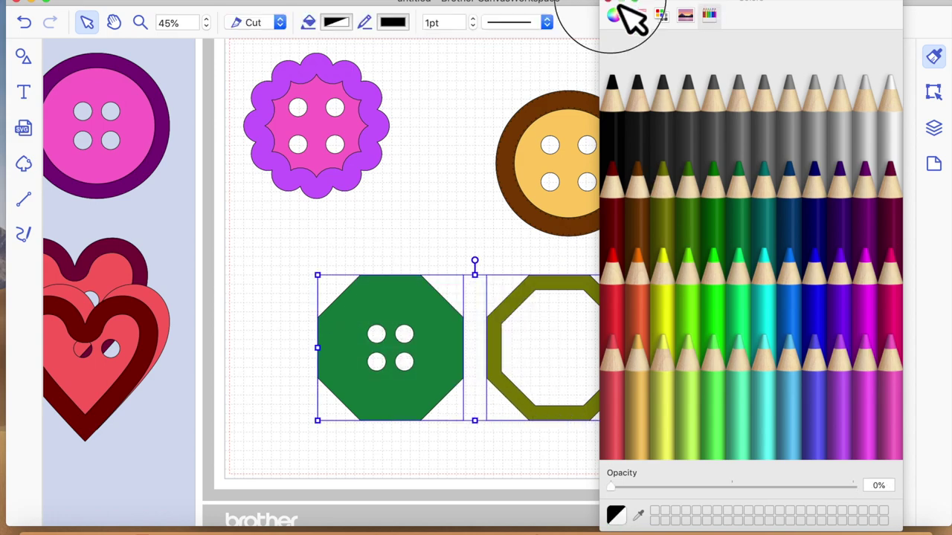
pyautogui.click(934, 92)
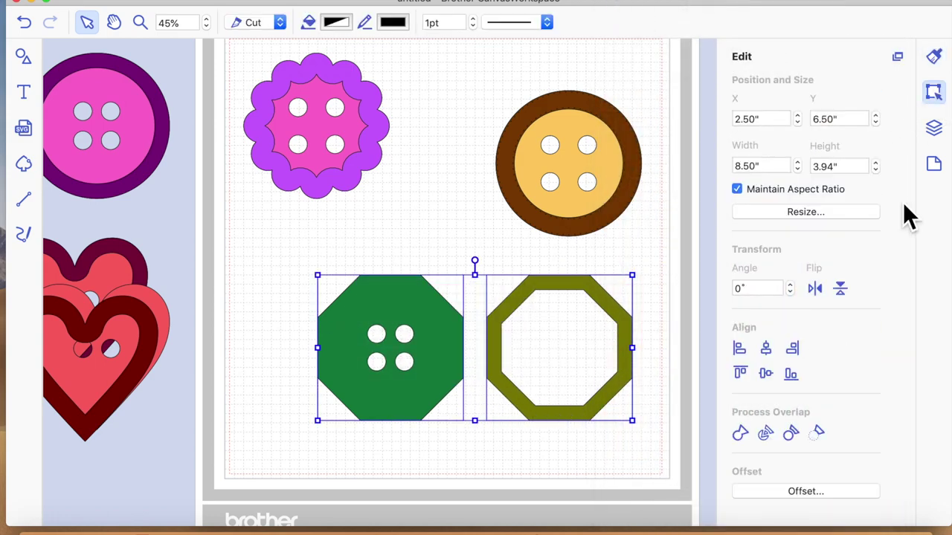
pyautogui.click(768, 348)
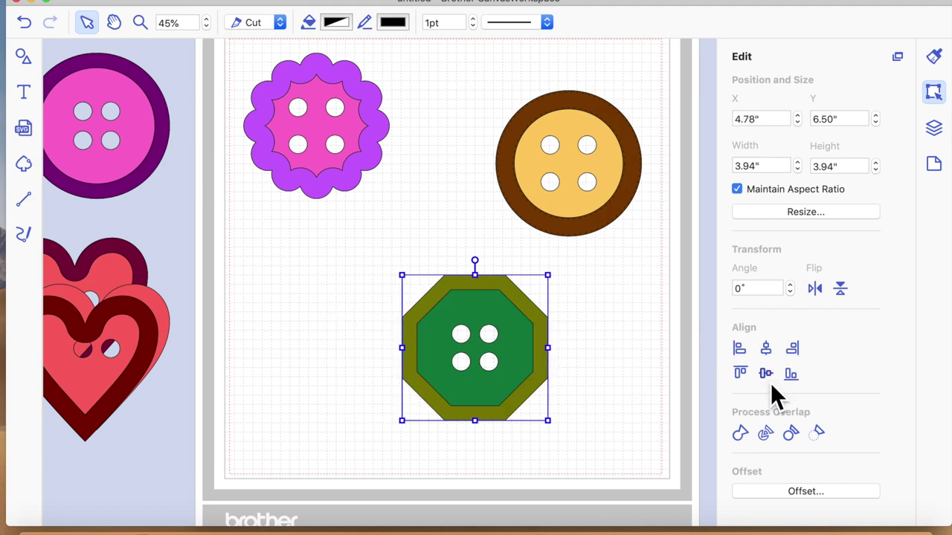
pyautogui.click(652, 404)
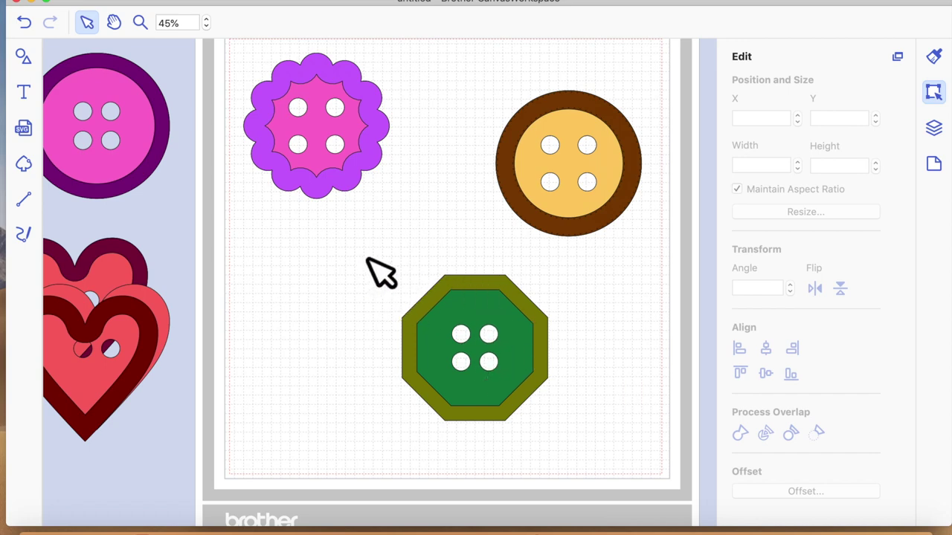
# - Group the octagonal button's base and ring, scale the group down to about 1.72" wide and place it at about X 5.75", Y 6.75"
pyautogui.moveTo(364, 256); pyautogui.dragTo(590, 383)
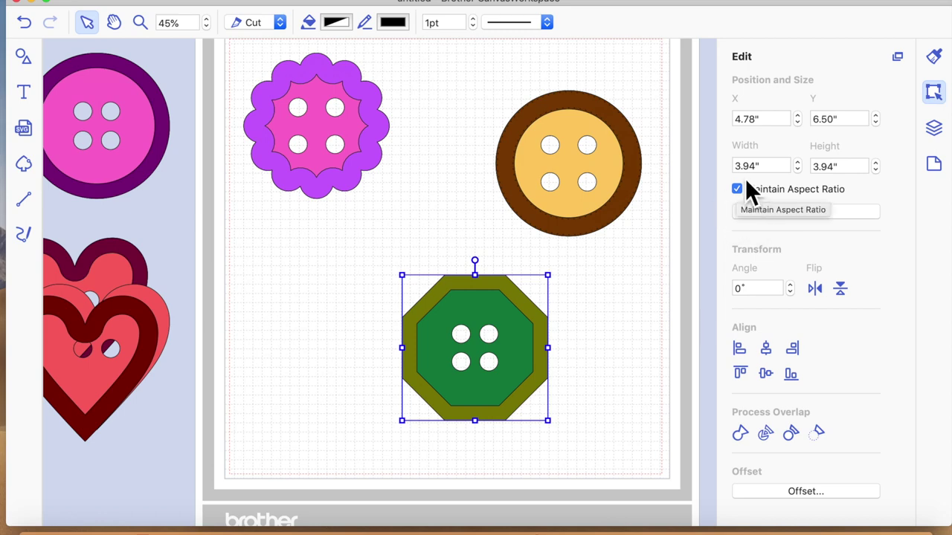
pyautogui.click(283, 3)
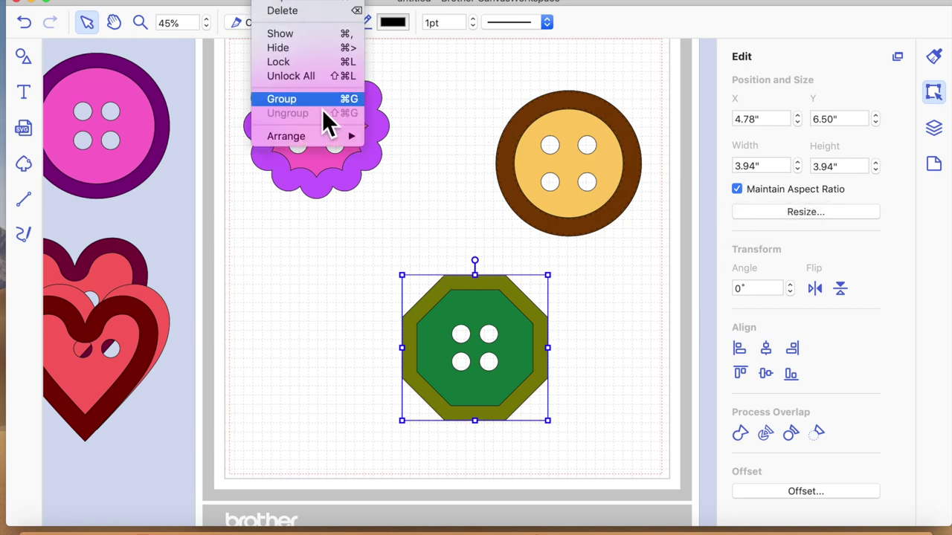
pyautogui.click(300, 102)
pyautogui.moveTo(417, 290); pyautogui.dragTo(502, 351)
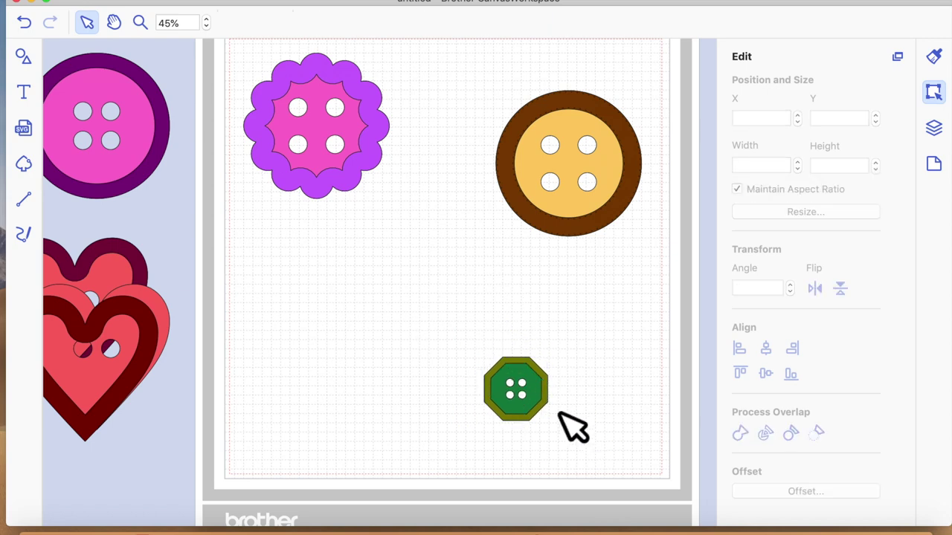
pyautogui.moveTo(557, 404); pyautogui.dragTo(502, 335)
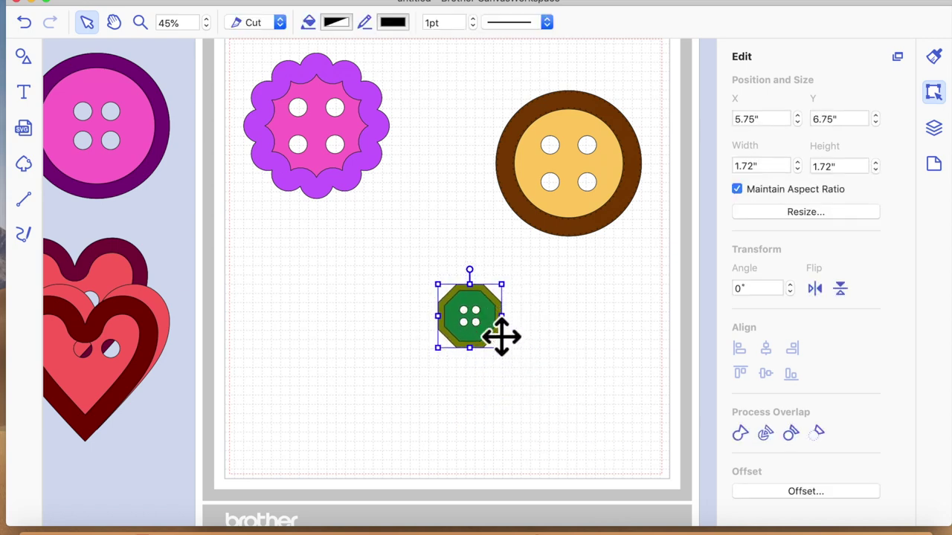
# - Ungroup the octagonal button and move both parts together to about X 3.25", Y 6.00"
pyautogui.click(271, 2)
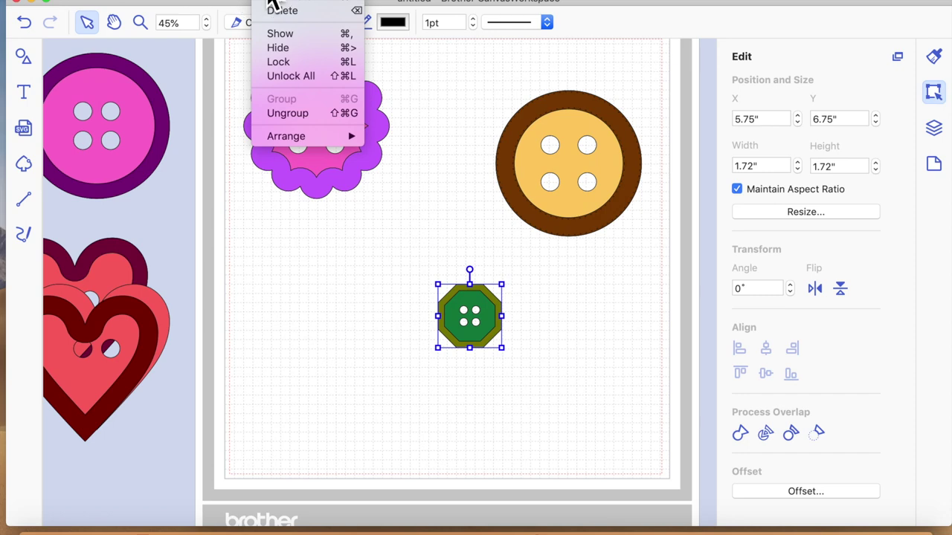
pyautogui.click(311, 124)
pyautogui.click(637, 418)
pyautogui.click(514, 318)
pyautogui.moveTo(514, 318); pyautogui.dragTo(410, 283)
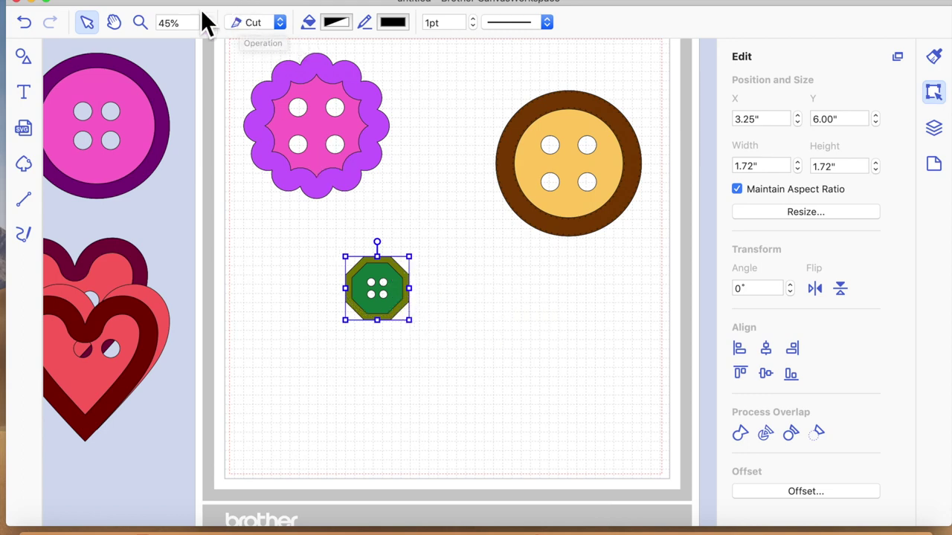
# - Move both parts of the octagonal button up and to the left, and scale them down together to about 0.97" wide
pyautogui.click(140, 23)
pyautogui.click(370, 269)
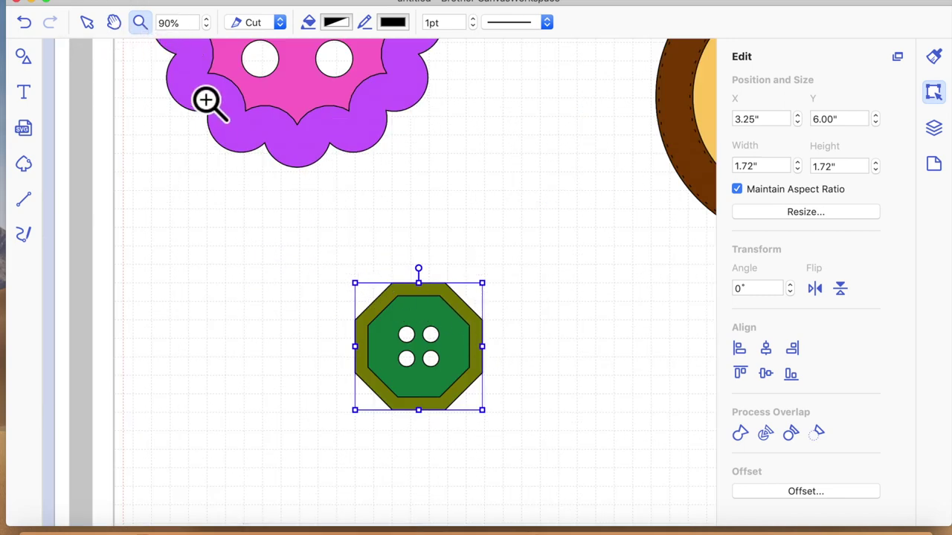
pyautogui.click(93, 28)
pyautogui.moveTo(475, 346); pyautogui.dragTo(449, 311)
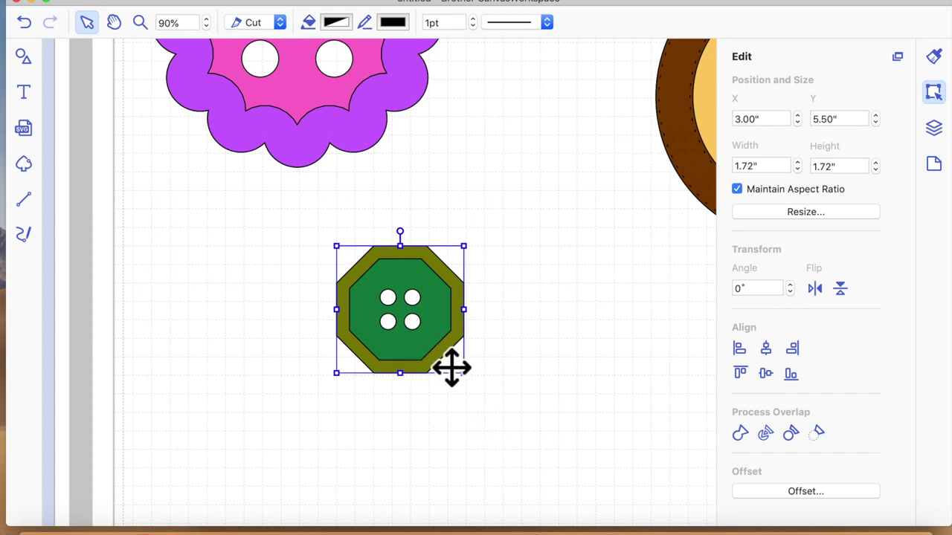
pyautogui.scroll(-1, 452, 367)
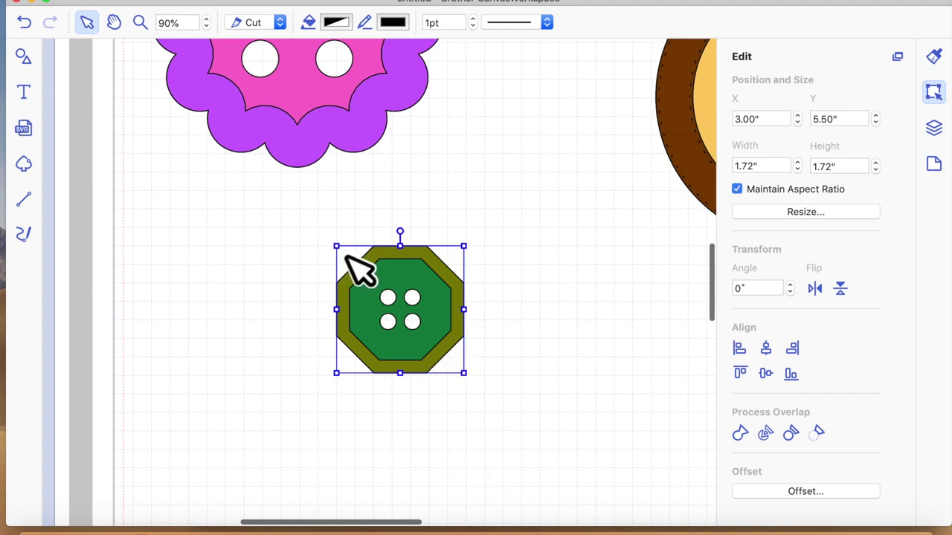
pyautogui.moveTo(353, 262); pyautogui.dragTo(407, 290)
pyautogui.click(525, 321)
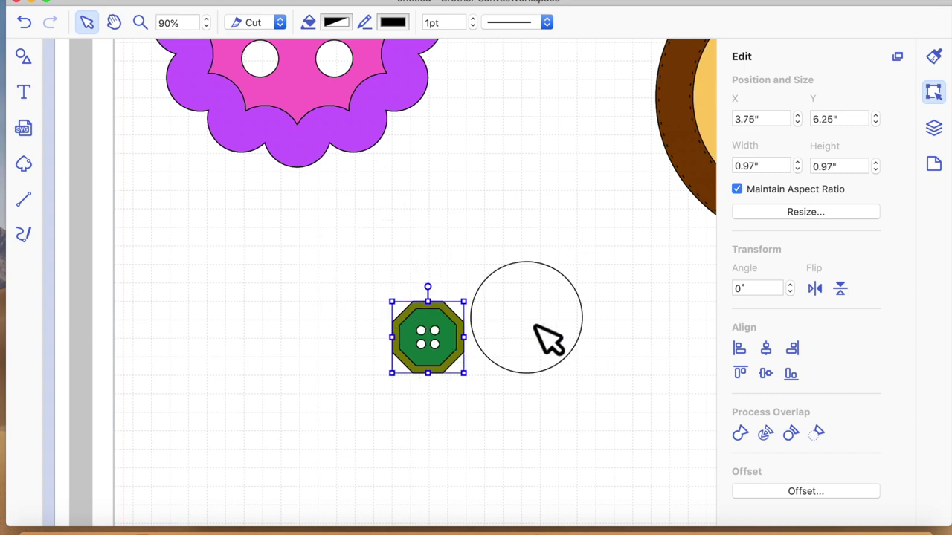
pyautogui.scroll(-2, 521, 325)
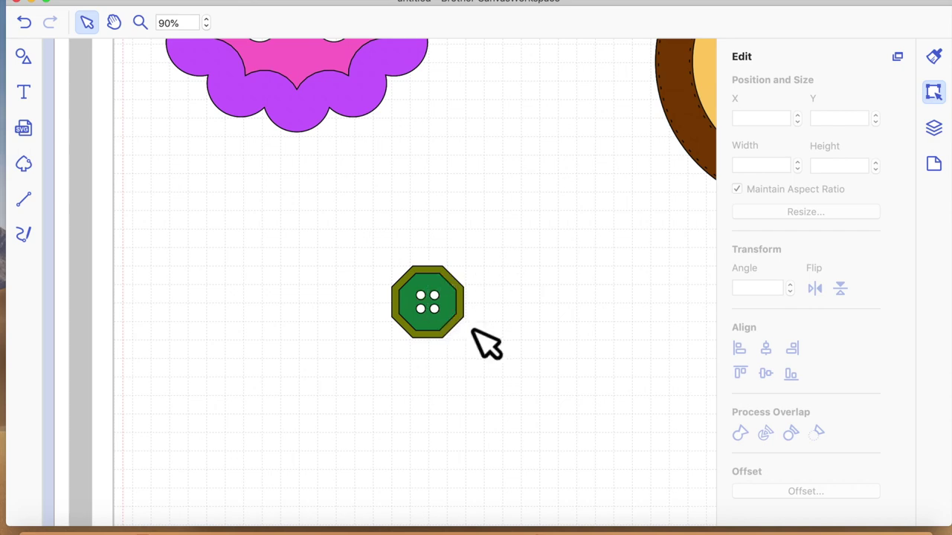
# - Try enlarging the green four-hole base alone to 1.00" and moving it beside its ring, and undo these changes
pyautogui.click(448, 325)
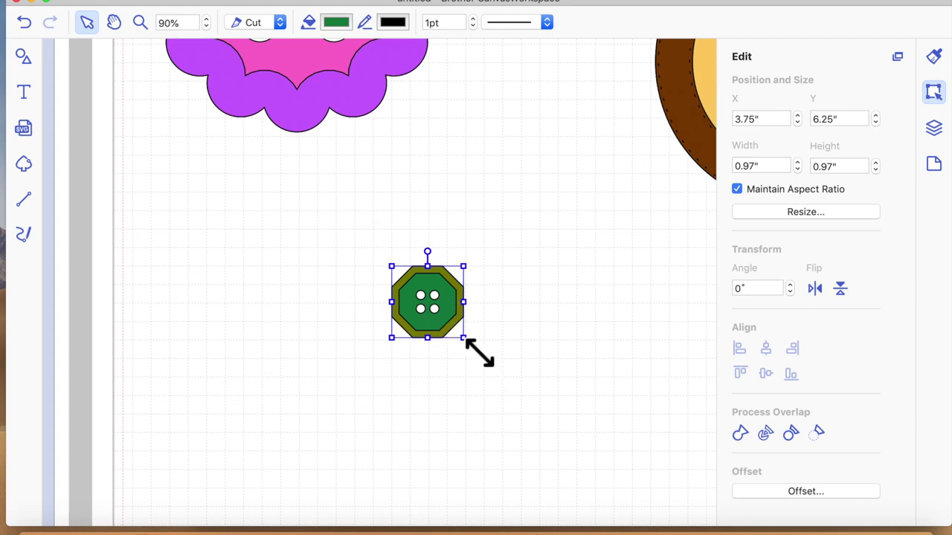
pyautogui.moveTo(479, 353); pyautogui.dragTo(482, 355)
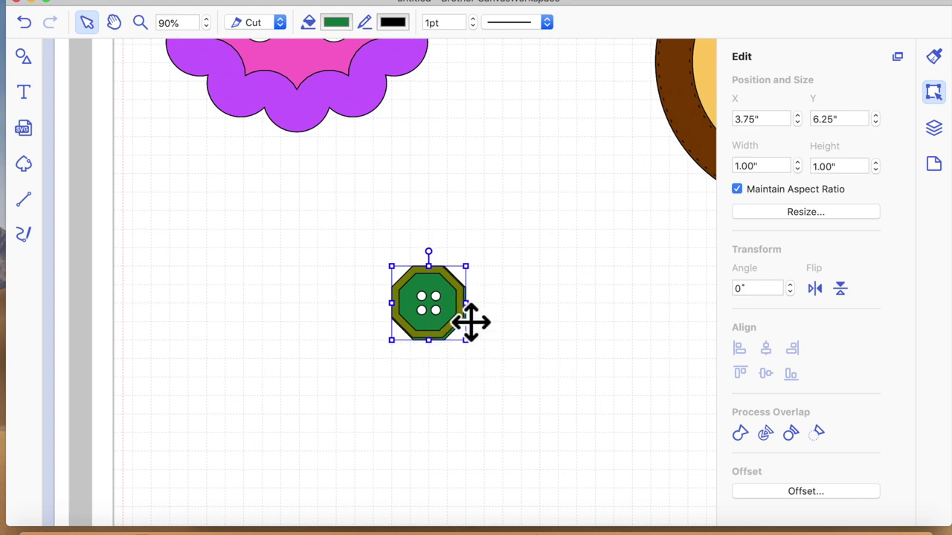
pyautogui.moveTo(468, 319); pyautogui.dragTo(578, 312)
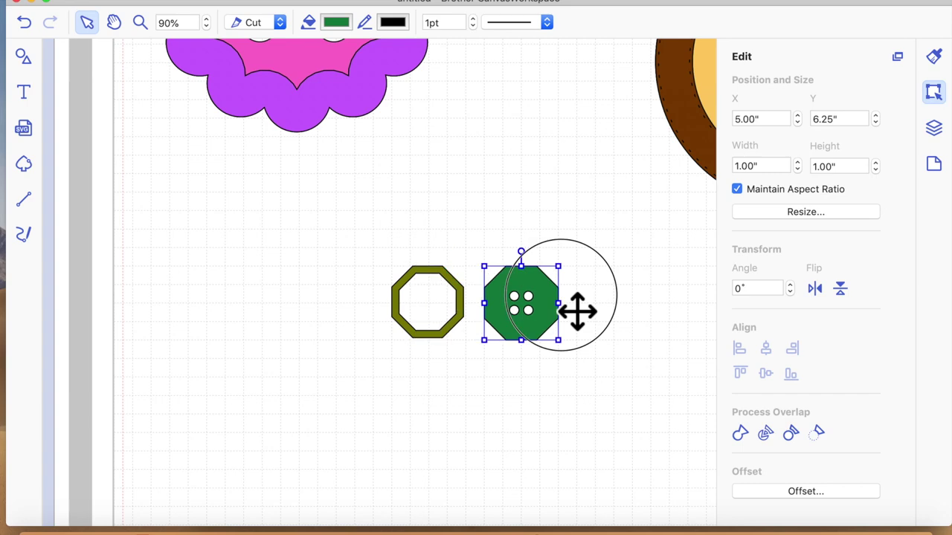
pyautogui.click(502, 424)
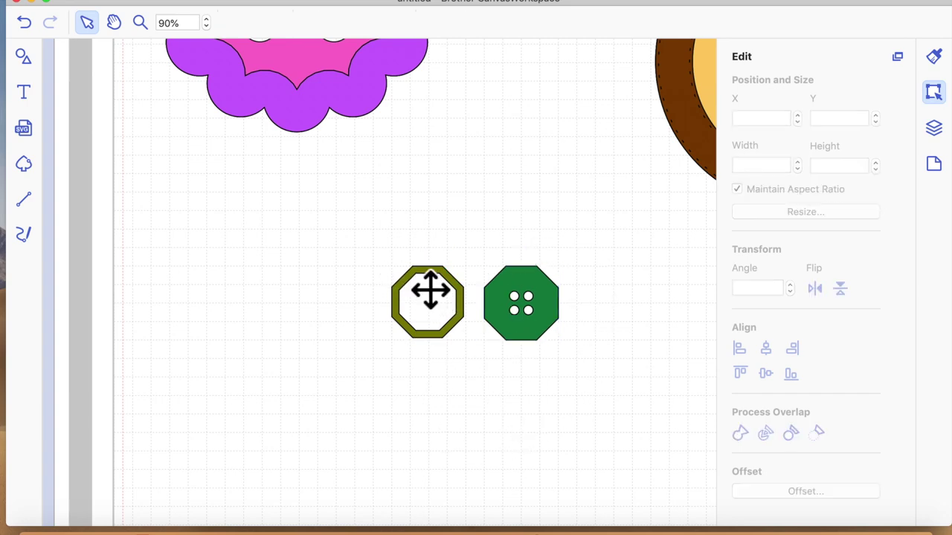
pyautogui.click(34, 23)
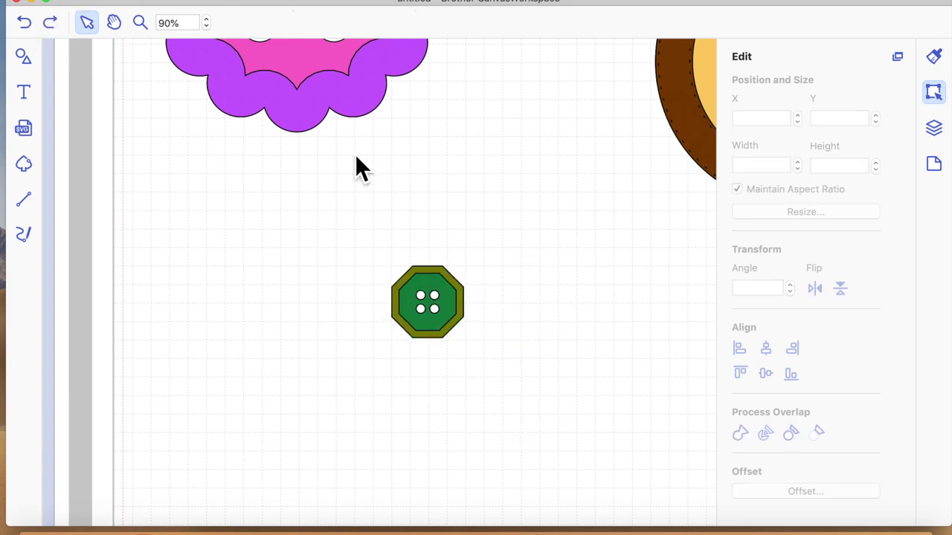
# - Move the heart button pieces lying beside the mat onto the lower middle of the mat
pyautogui.scroll(2, 420, 259)
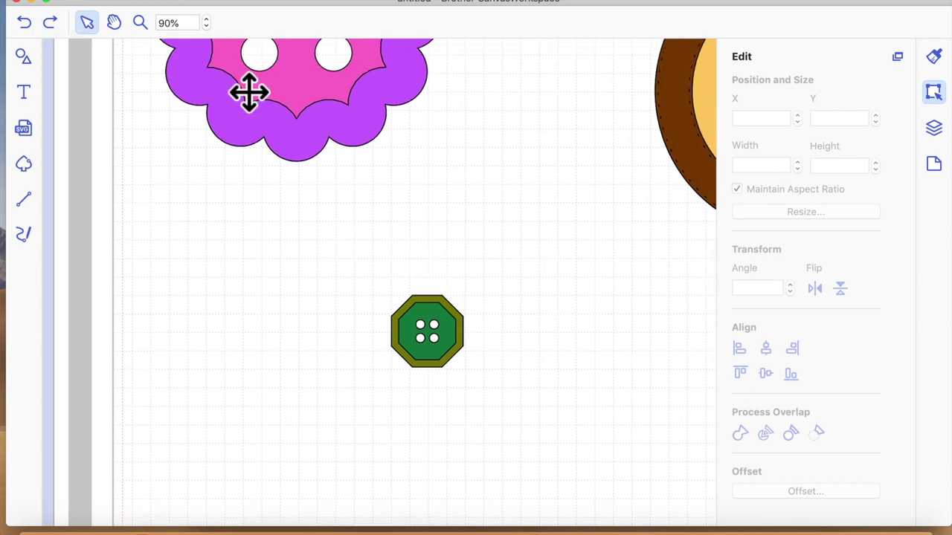
pyautogui.click(318, 2)
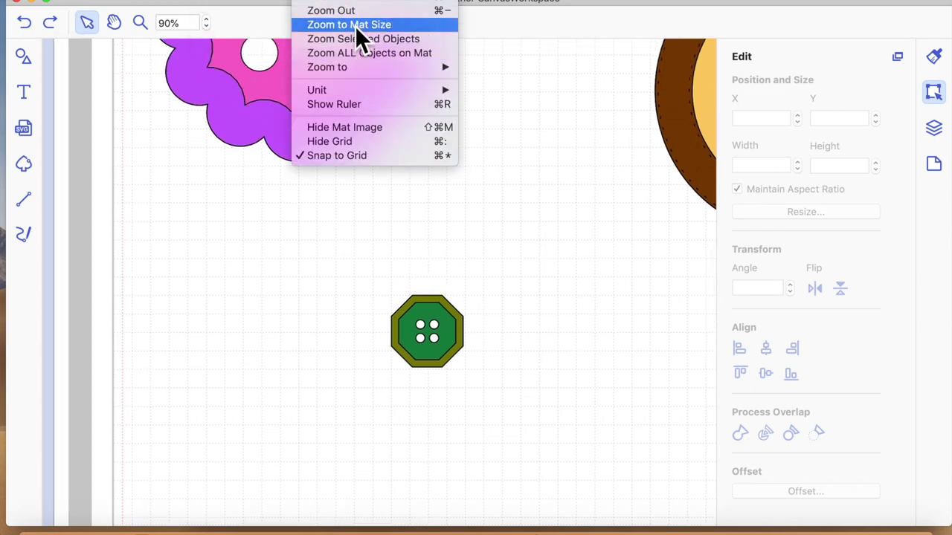
pyautogui.click(356, 28)
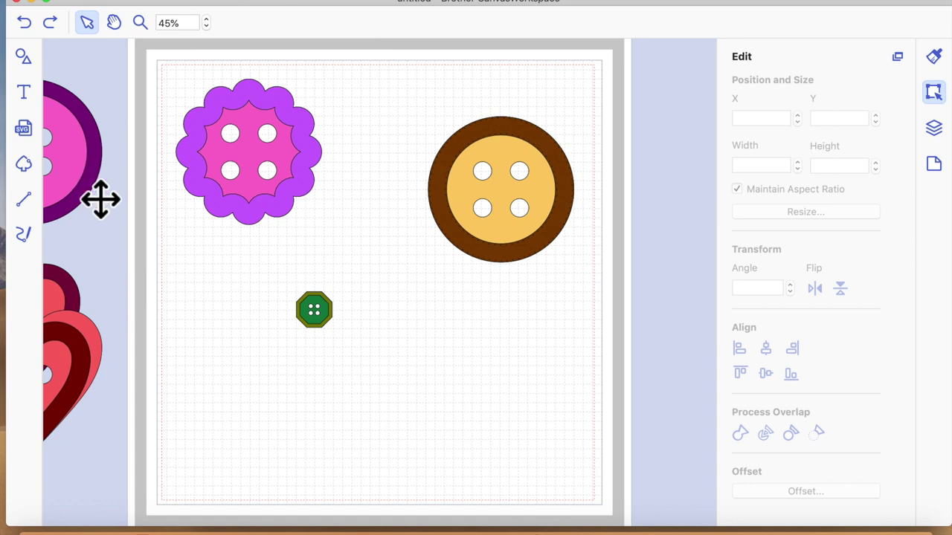
pyautogui.hscroll(-3, 160, 357)
pyautogui.click(153, 393)
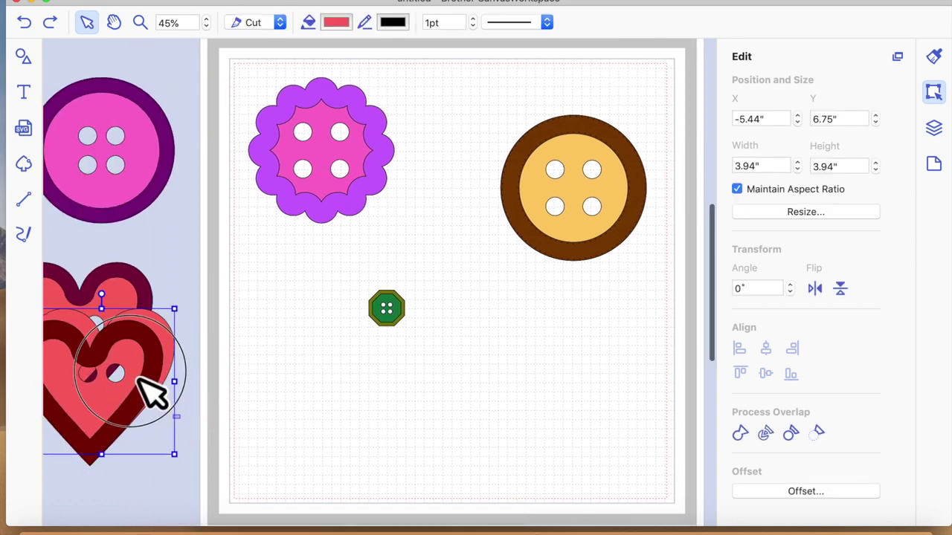
pyautogui.keyDown('shift'); pyautogui.click(142, 385); pyautogui.keyUp('shift')
pyautogui.moveTo(146, 298); pyautogui.dragTo(563, 299)
# - Move the round purple button between the two upper buttons and the blue scalloped button onto the mat's lower left
pyautogui.moveTo(213, 225); pyautogui.dragTo(483, 174)
pyautogui.hscroll(-8, 123, 217)
pyautogui.moveTo(226, 227); pyautogui.dragTo(42, 128)
pyautogui.moveTo(159, 142); pyautogui.dragTo(452, 314)
pyautogui.moveTo(559, 344); pyautogui.dragTo(595, 361)
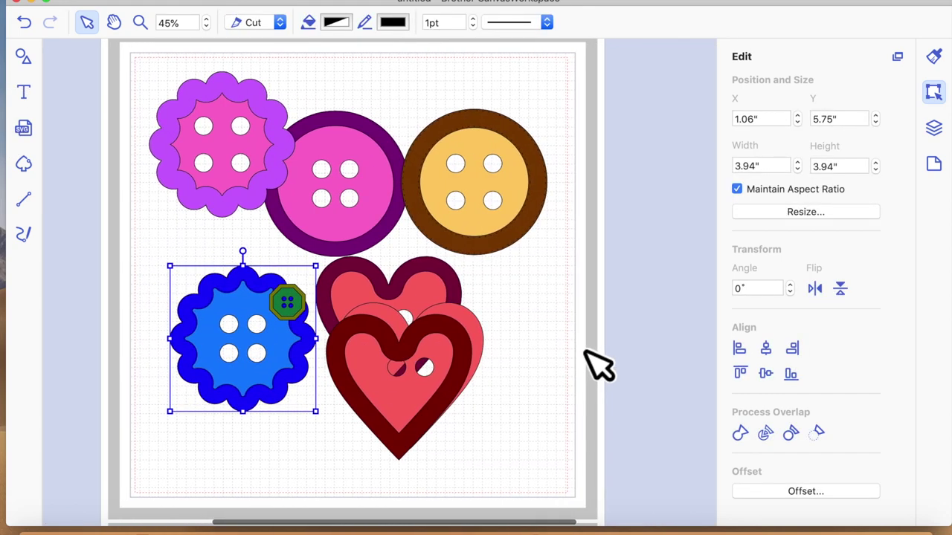
pyautogui.click(599, 366)
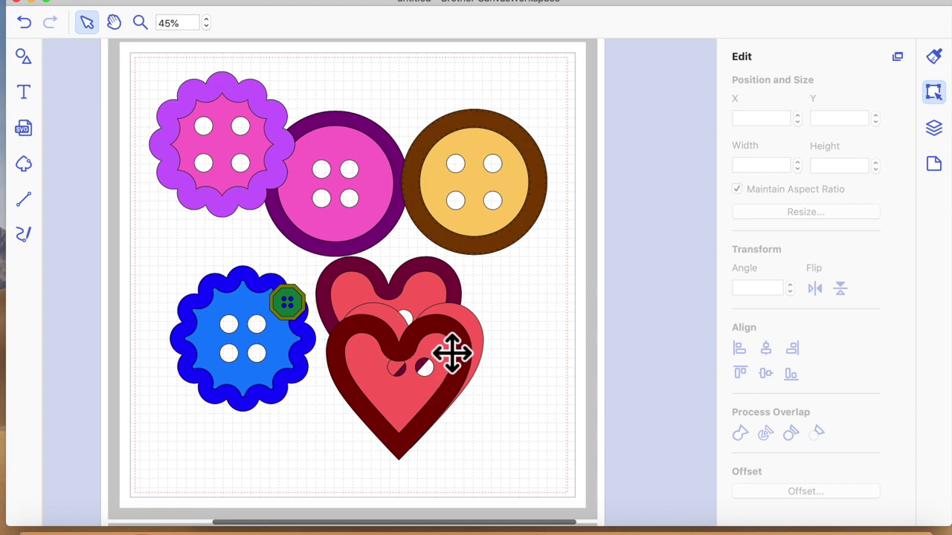
# - Move the front heart's red base and dark red ring together at X 7.25", Y 7.00"
pyautogui.moveTo(453, 353); pyautogui.dragTo(540, 355)
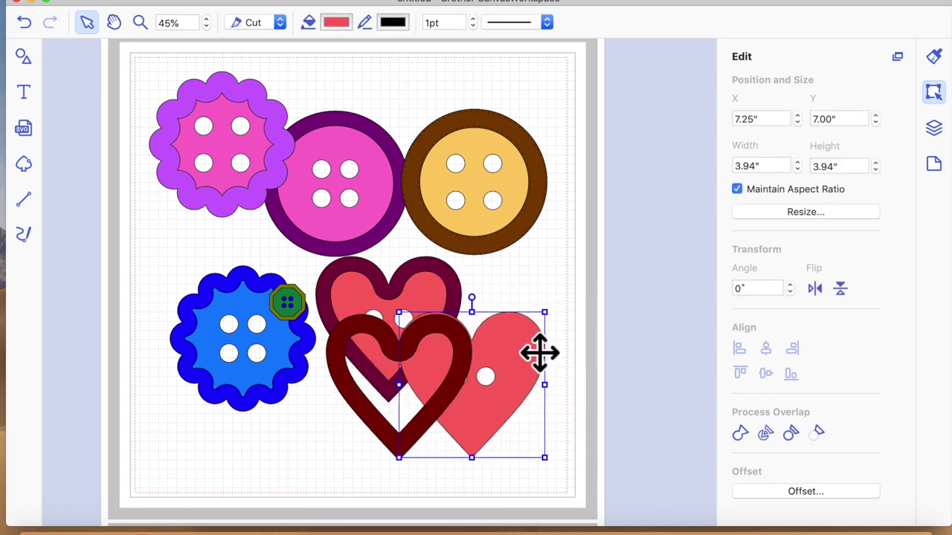
pyautogui.moveTo(389, 439); pyautogui.dragTo(453, 432)
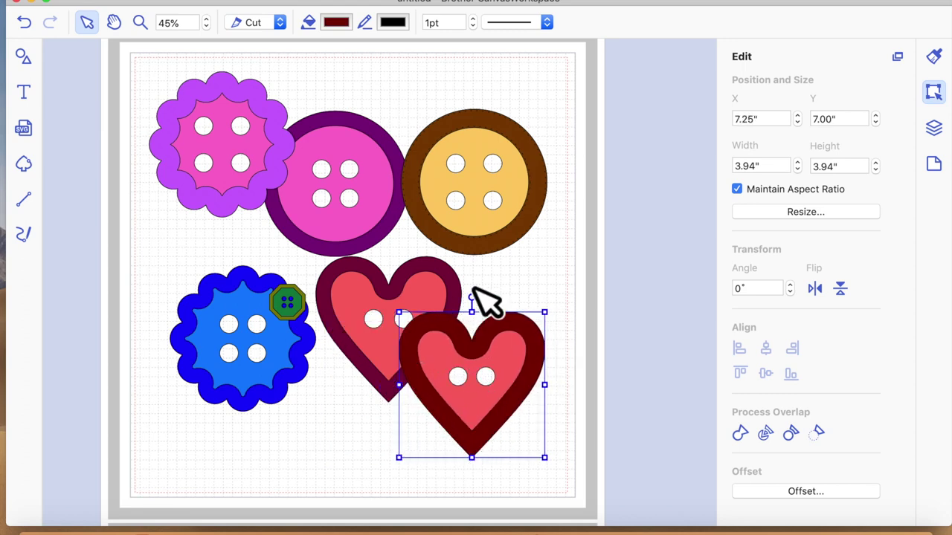
# - Move the small octagonal base and its olive ring side by side to the mat's upper edge, at X 6.53" and X 8.00", Y 0.50"
pyautogui.moveTo(297, 308); pyautogui.dragTo(423, 102)
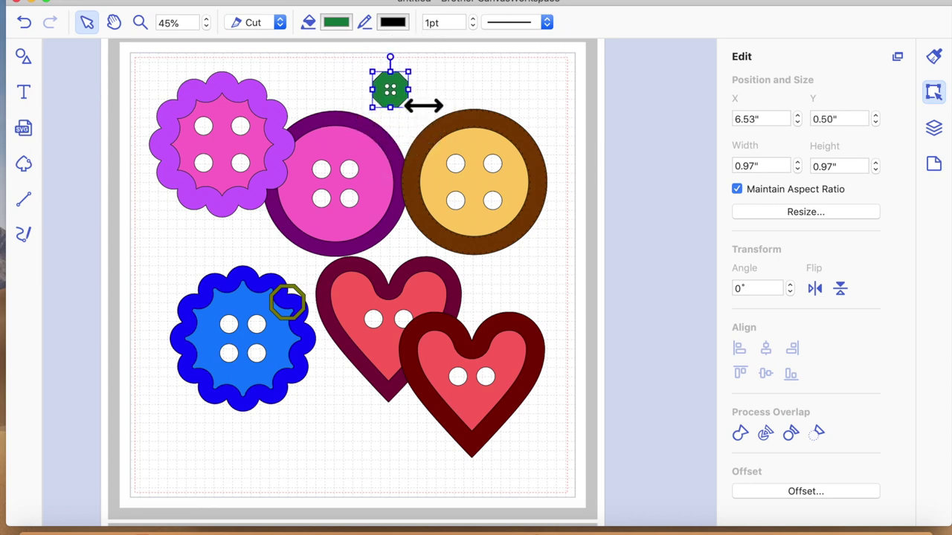
pyautogui.moveTo(297, 302); pyautogui.dragTo(410, 162)
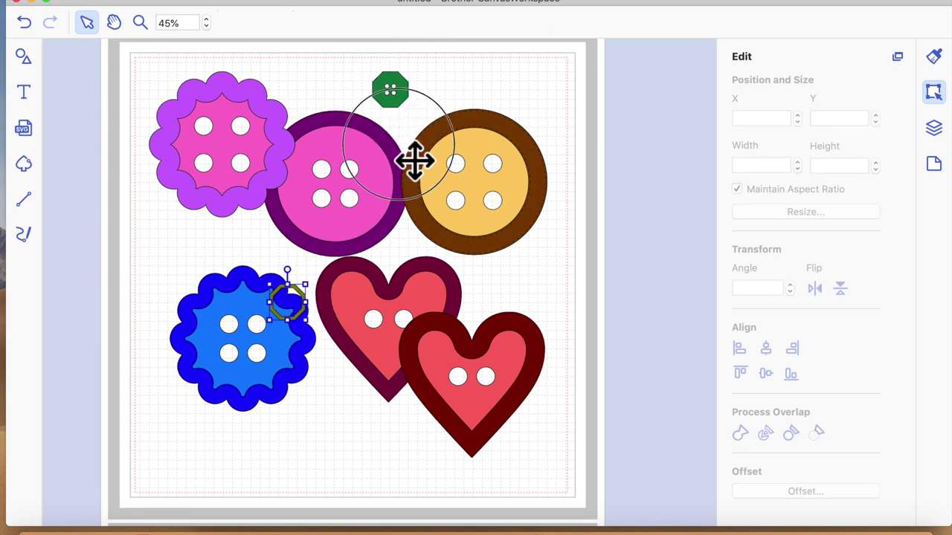
pyautogui.moveTo(456, 95); pyautogui.dragTo(458, 86)
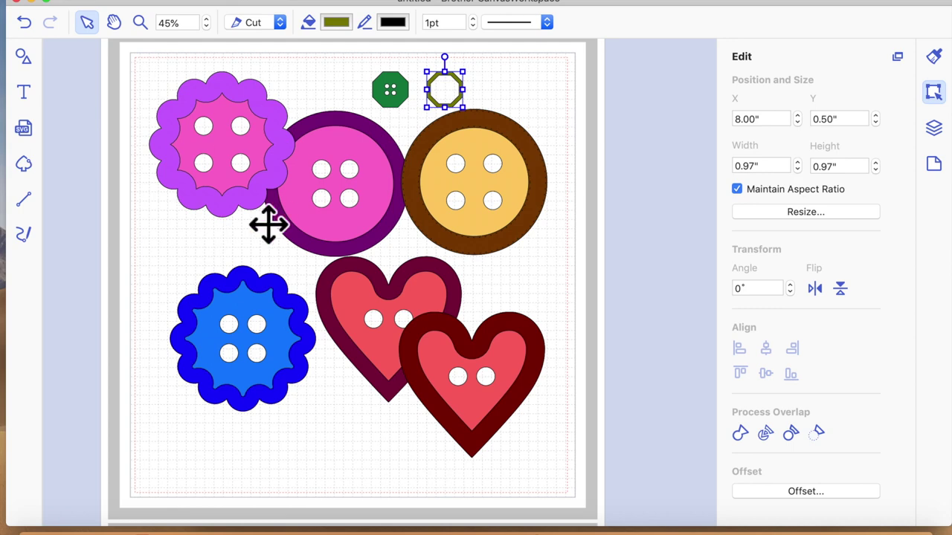
# - Move the purple scalloped ring off its pink base down over the blue button, to about X 1.00", Y 5.00"
pyautogui.moveTo(266, 205); pyautogui.dragTo(279, 354)
pyautogui.moveTo(265, 323); pyautogui.dragTo(262, 323)
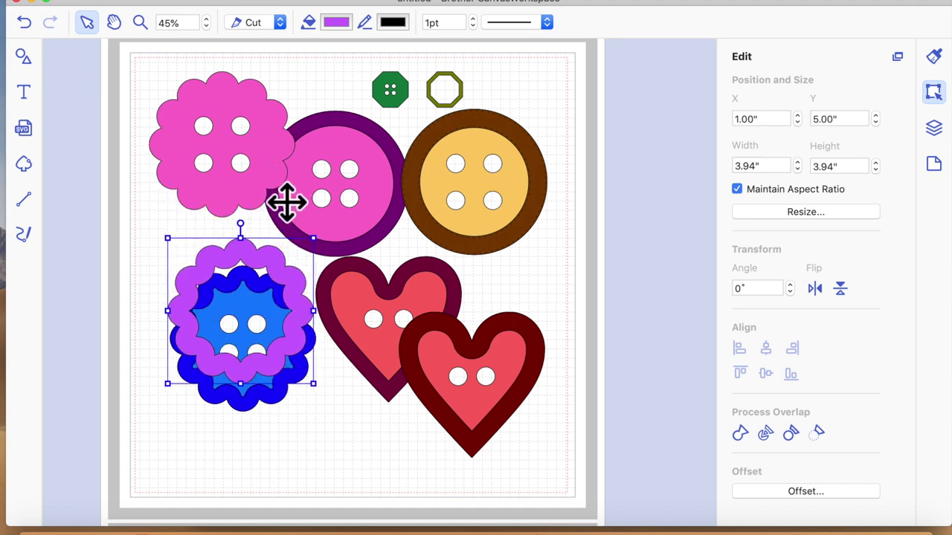